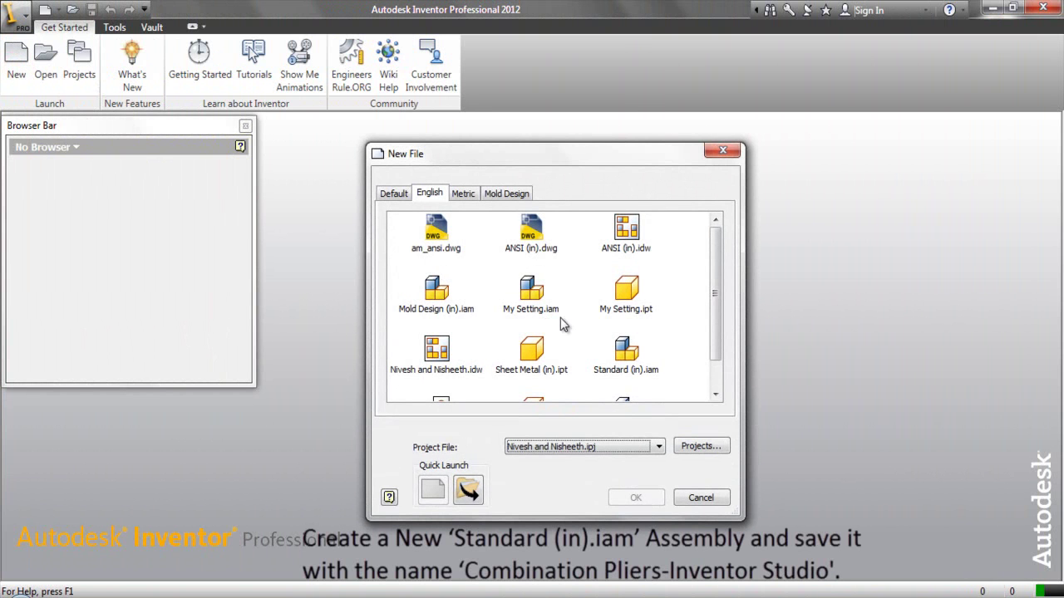
# Create a new Standard (in).iam assembly and save it as "Combination Pliers-Inventor Studio" in the Combination Pliers-Inventor Studio folder.
pyautogui.doubleClick(625, 355)
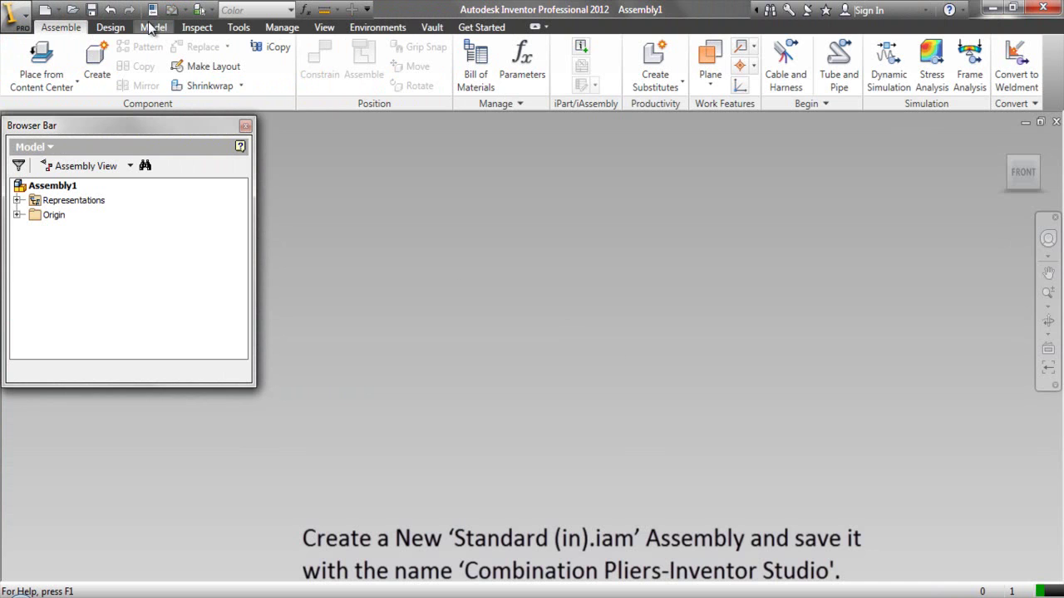
pyautogui.click(91, 10)
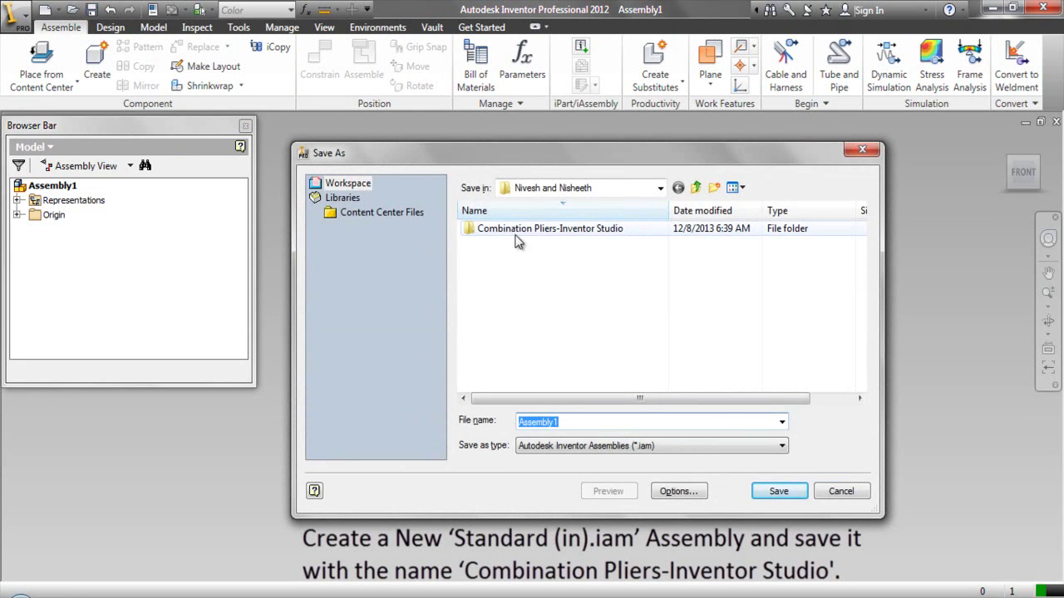
pyautogui.doubleClick(551, 229)
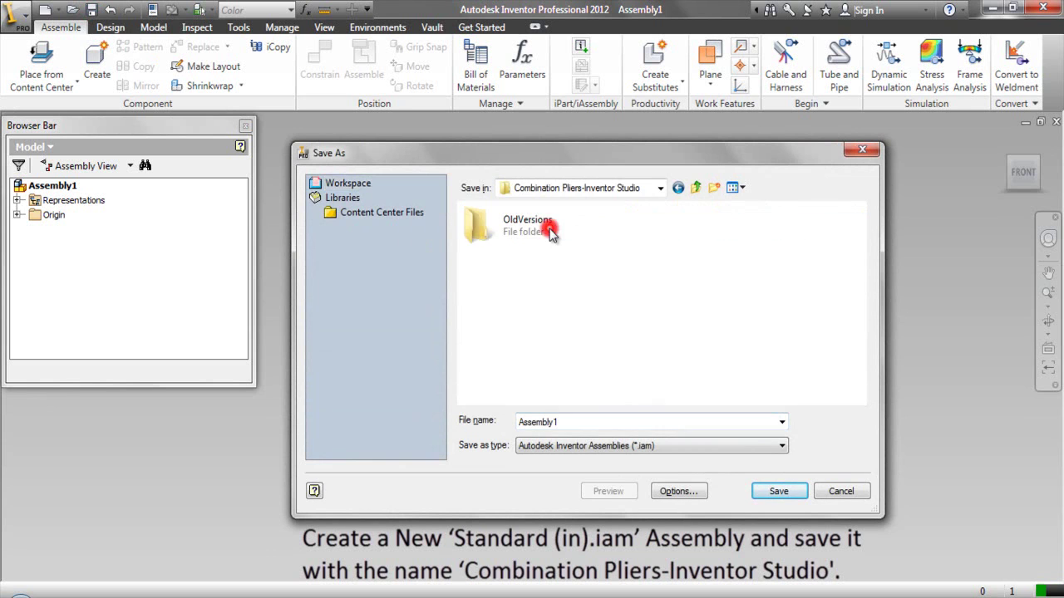
pyautogui.doubleClick(570, 423)
pyautogui.write('Combination Pliers-Inventor Studio')
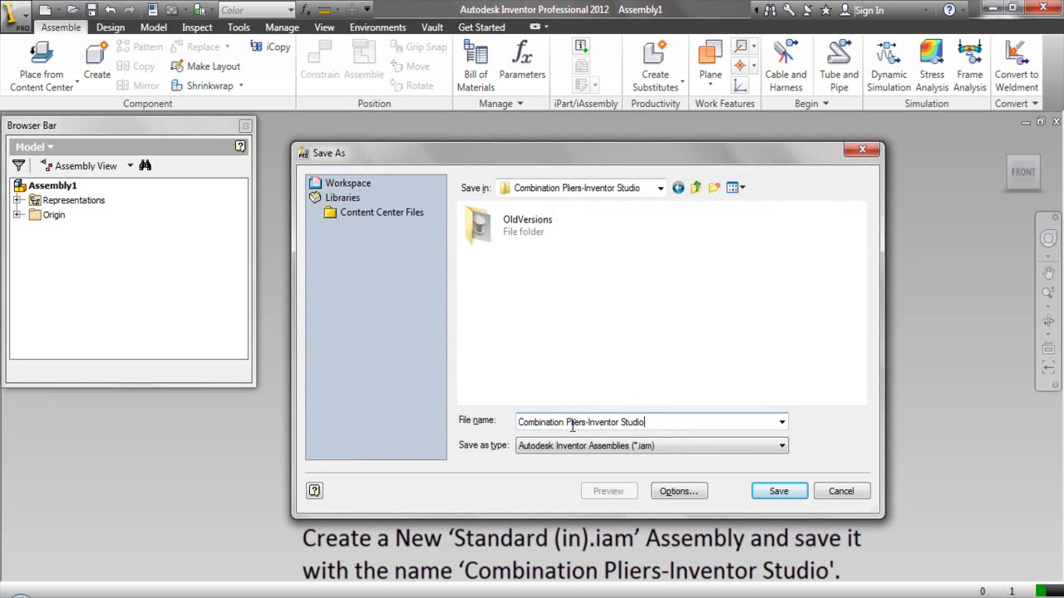
pyautogui.click(778, 491)
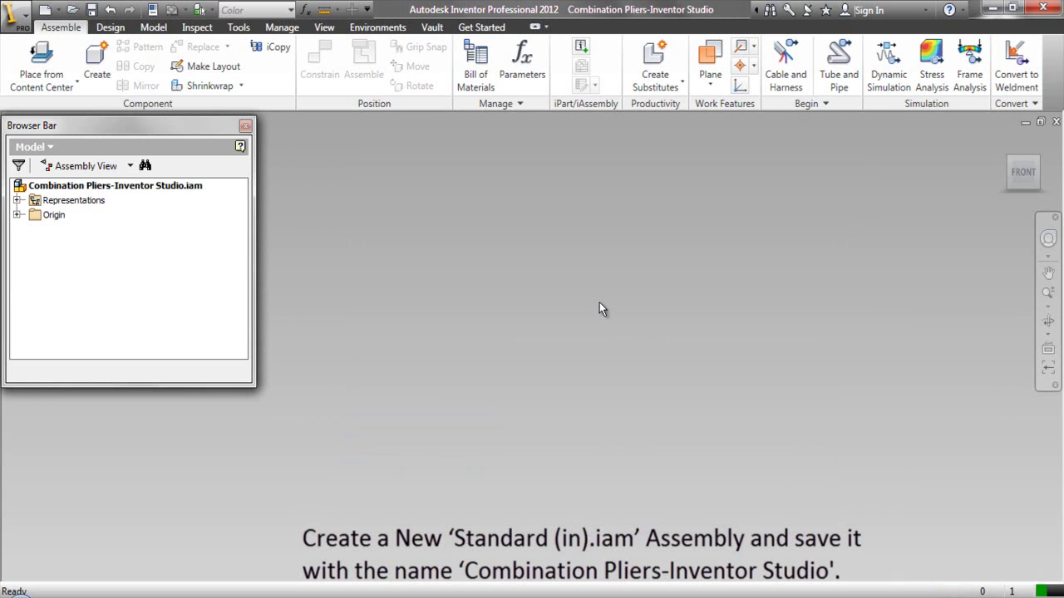
# Place one instance of Part1 from the Combination Pliers-Inventor Studio folder in the assembly.
pyautogui.rightClick(676, 275)
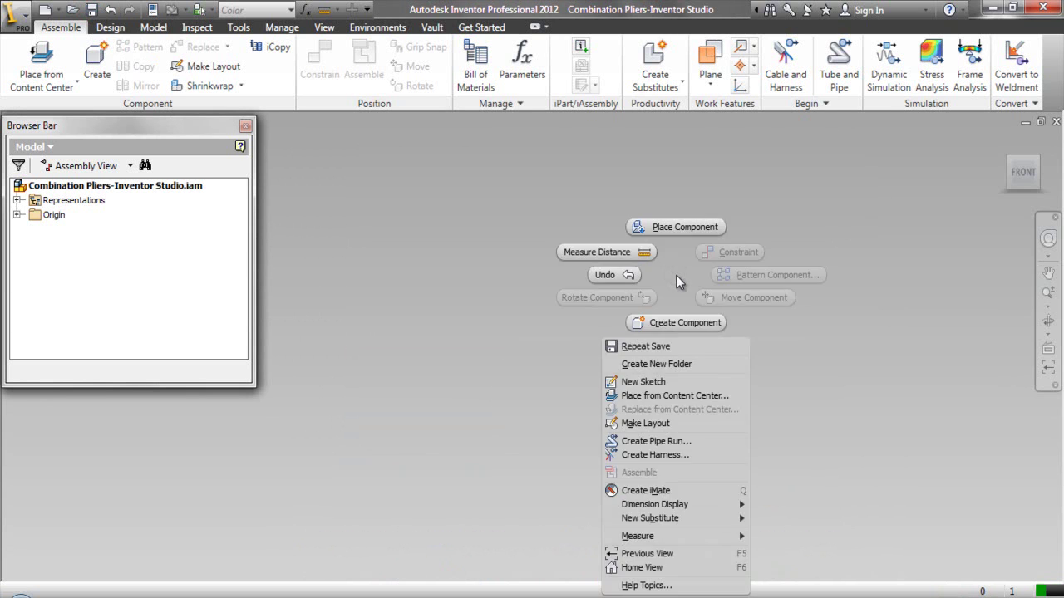
pyautogui.click(674, 230)
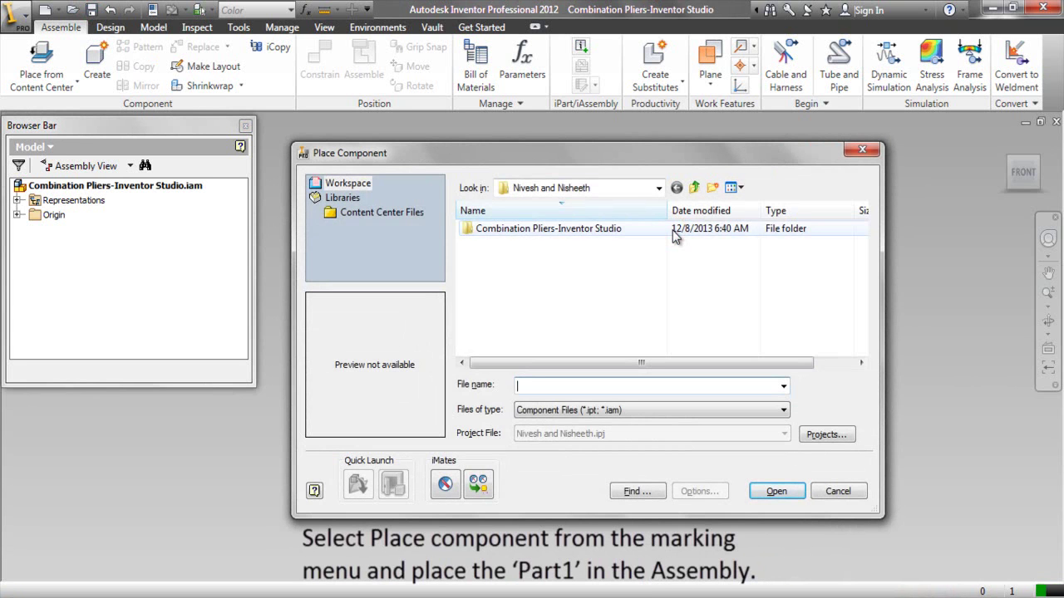
pyautogui.doubleClick(674, 236)
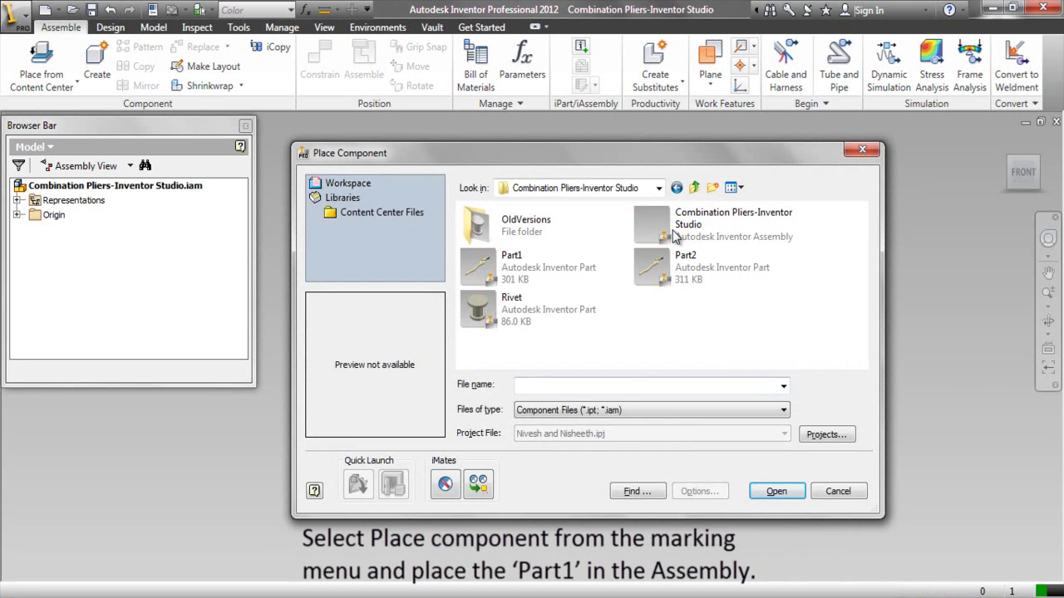
pyautogui.click(555, 271)
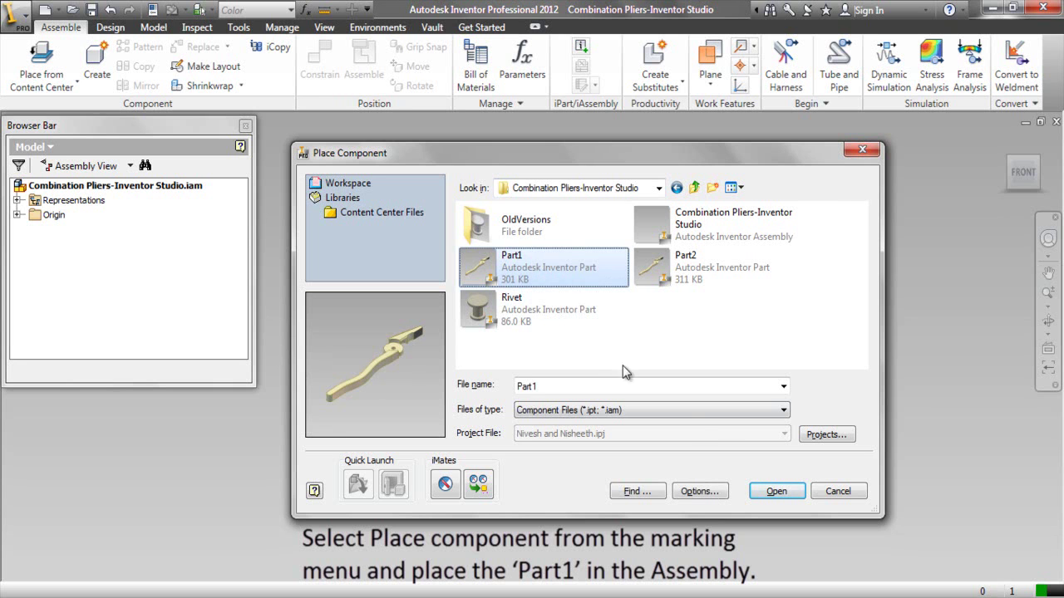
pyautogui.click(771, 496)
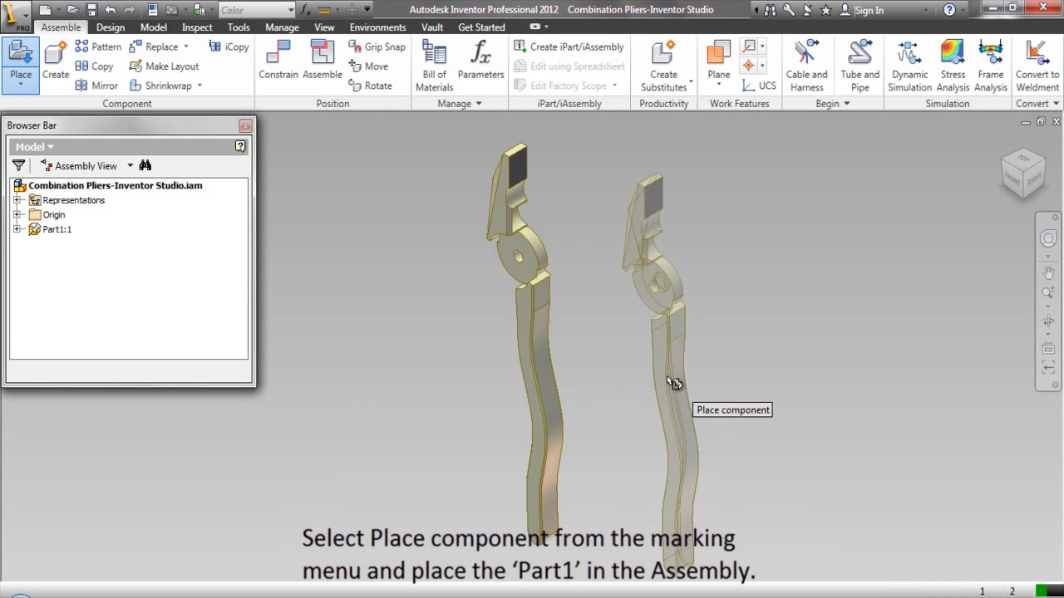
pyautogui.rightClick(667, 377)
pyautogui.click(682, 382)
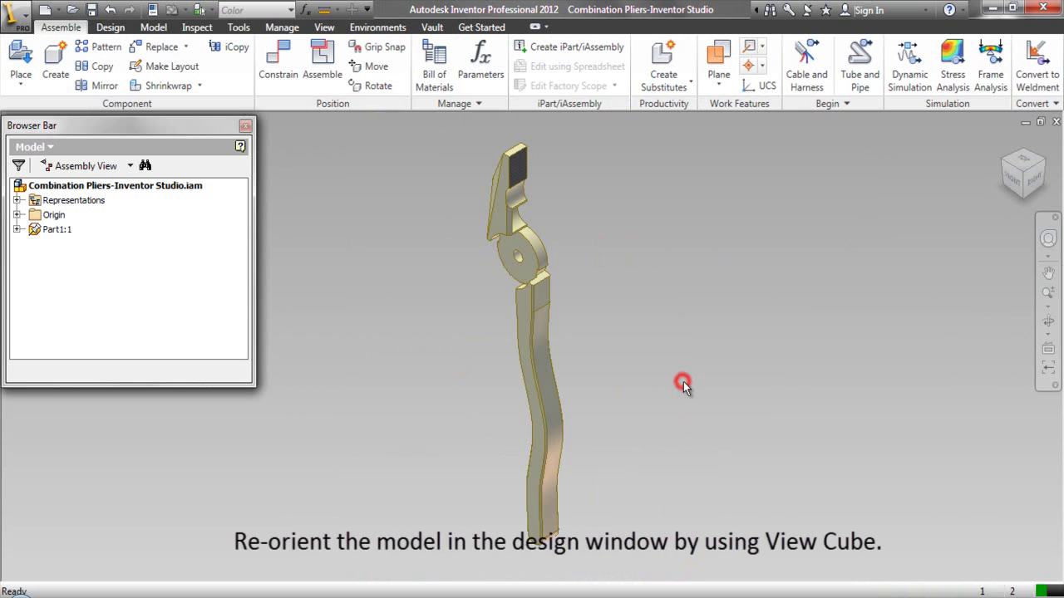
# Set an enlarged corner view of Part1 between the front, bottom and right sides as the home view with Fixed Distance.
pyautogui.click(1013, 184)
pyautogui.click(1024, 200)
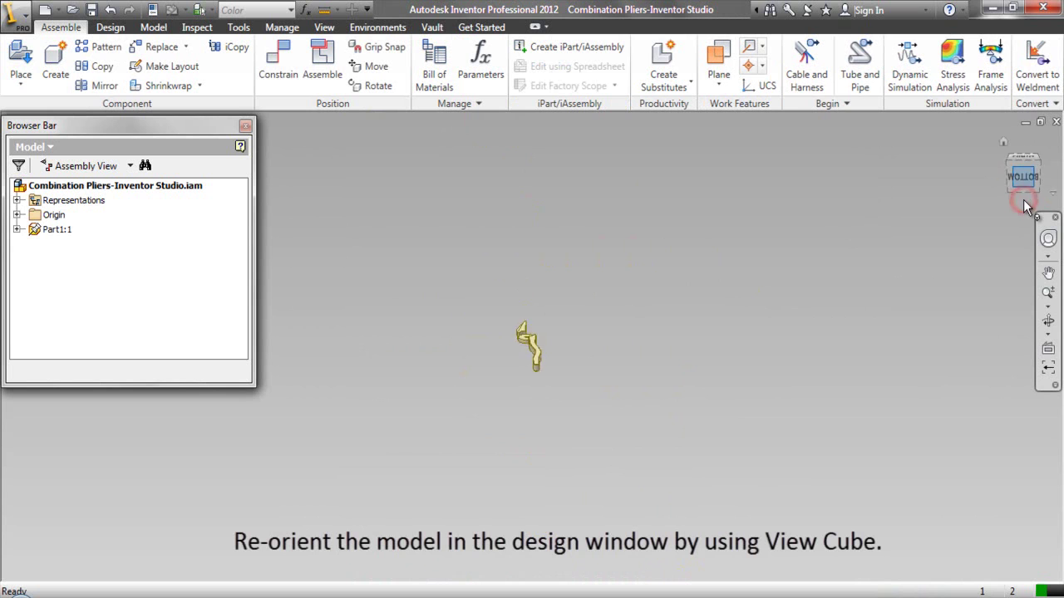
pyautogui.click(1037, 160)
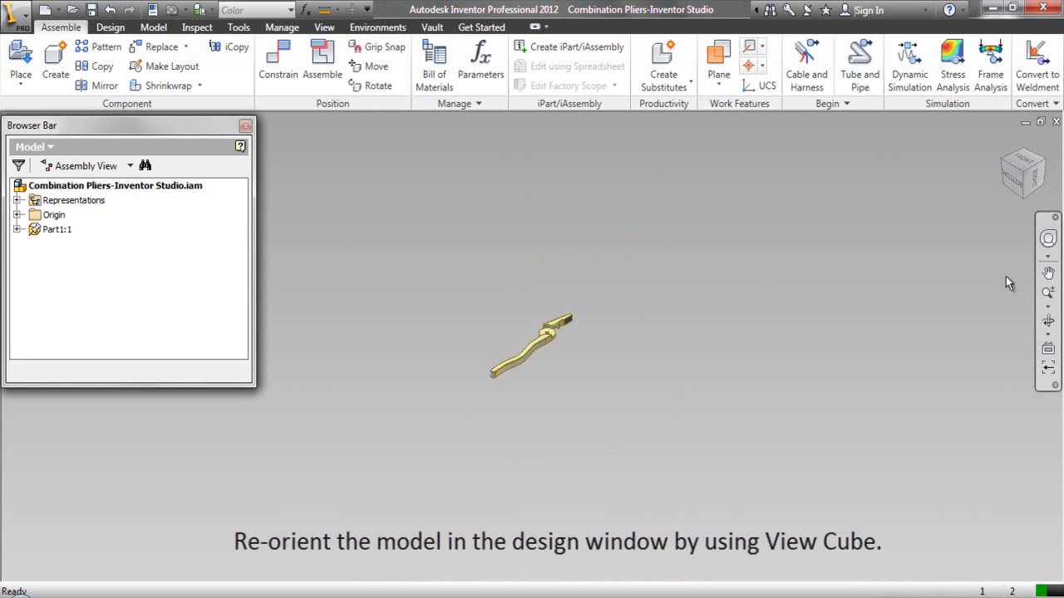
pyautogui.click(1047, 295)
pyautogui.moveTo(557, 333); pyautogui.dragTo(583, 478)
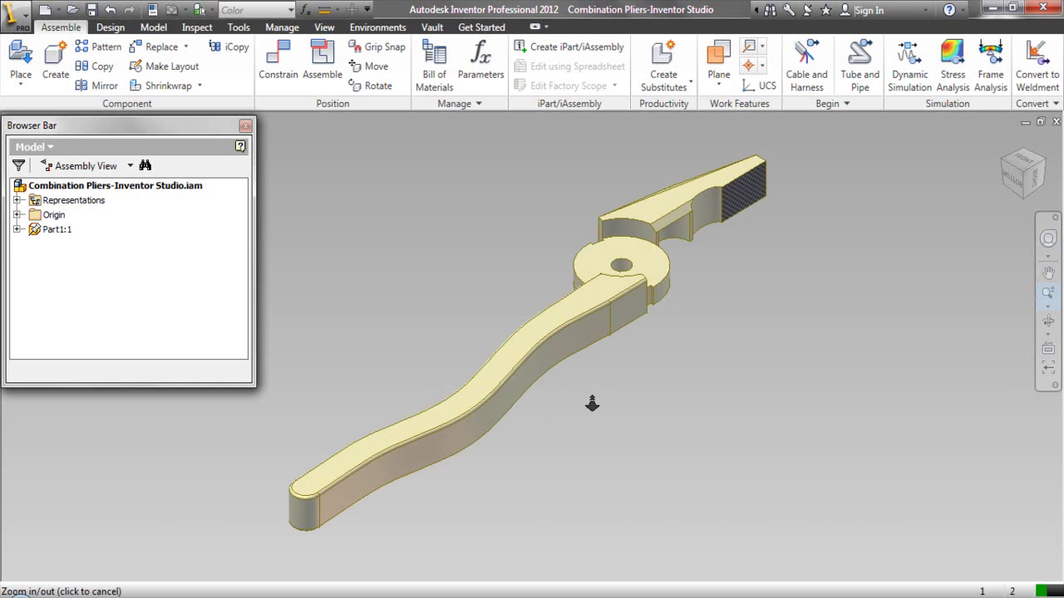
pyautogui.rightClick(592, 404)
pyautogui.click(602, 407)
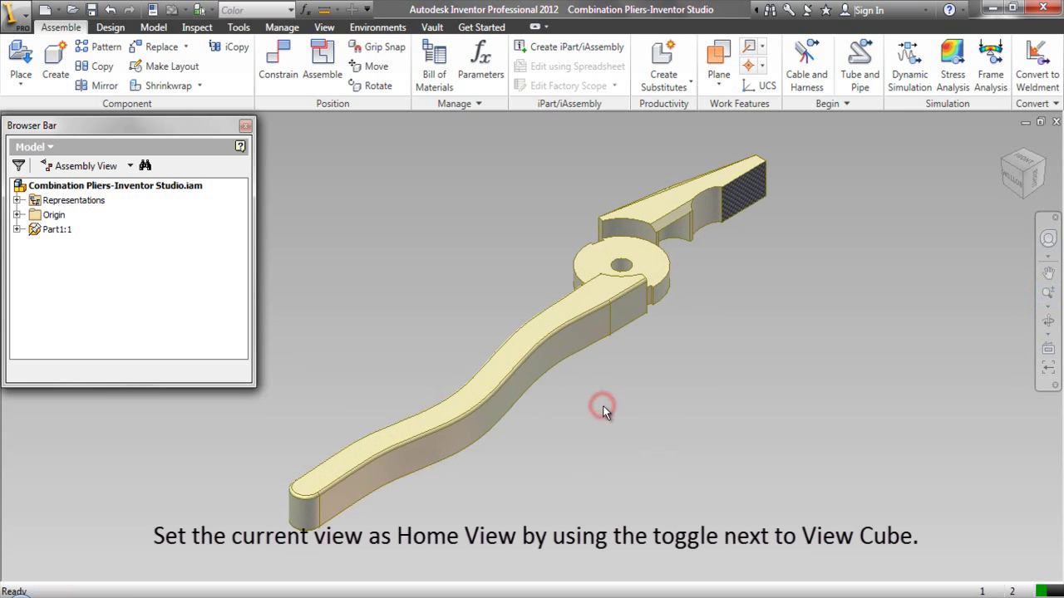
pyautogui.rightClick(1024, 176)
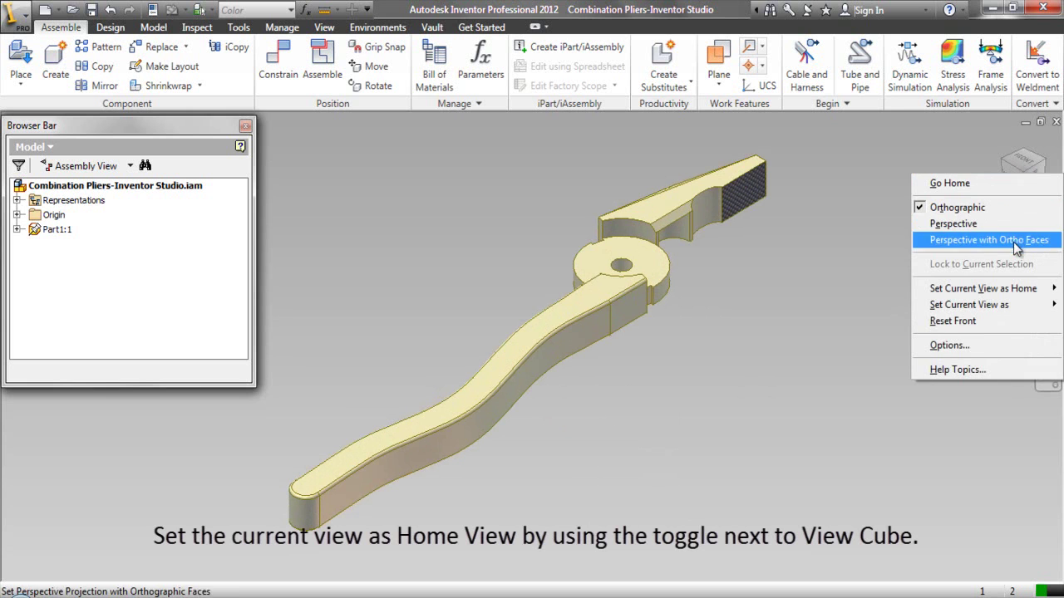
pyautogui.moveTo(1021, 289)
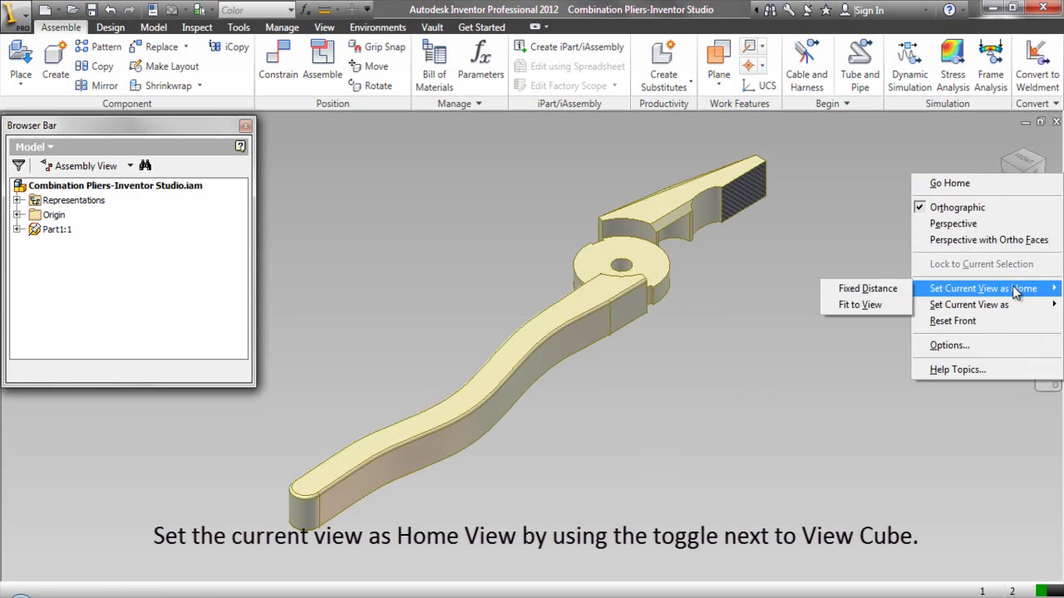
pyautogui.click(888, 290)
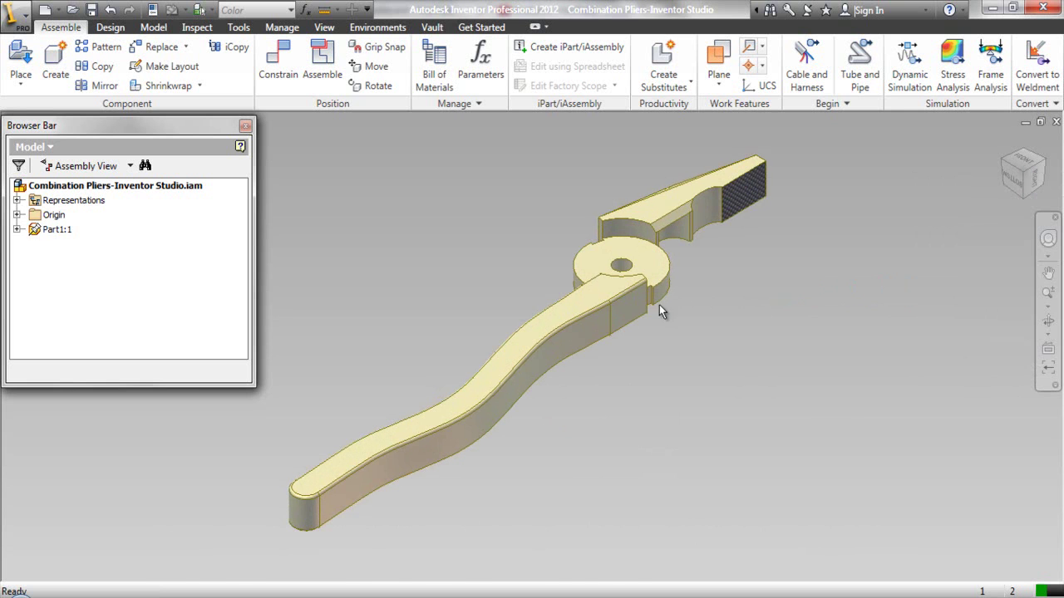
# Remove the Grounded state from Part1 and clear the selection.
pyautogui.click(633, 308)
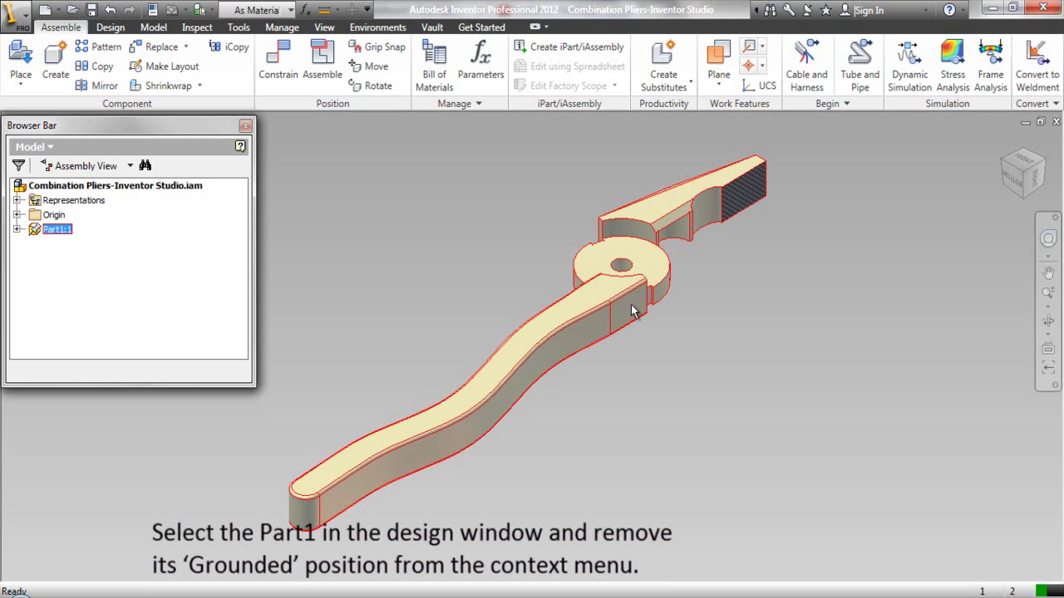
pyautogui.rightClick(741, 130)
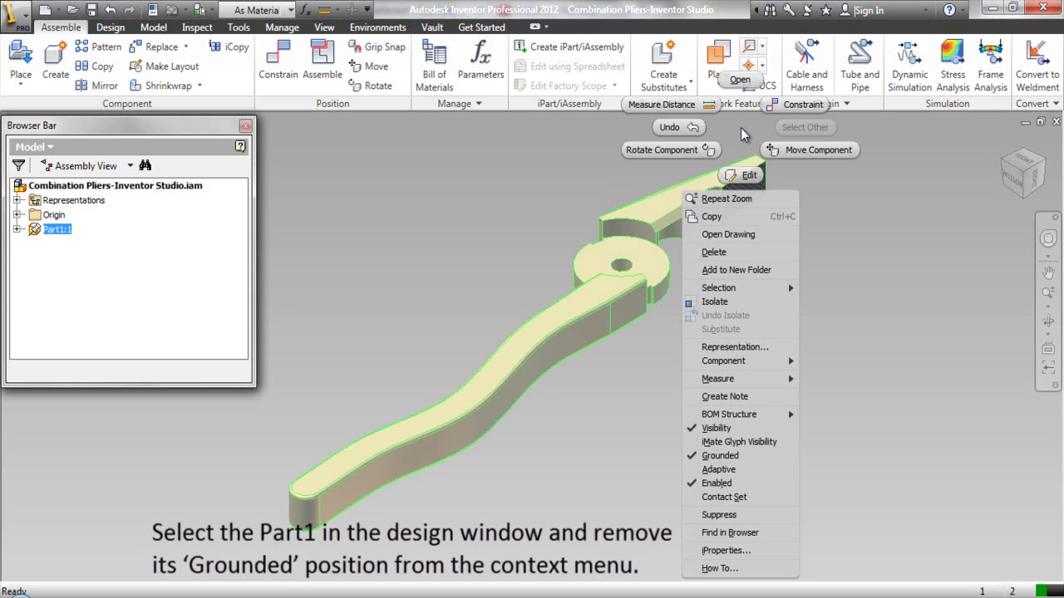
pyautogui.click(726, 455)
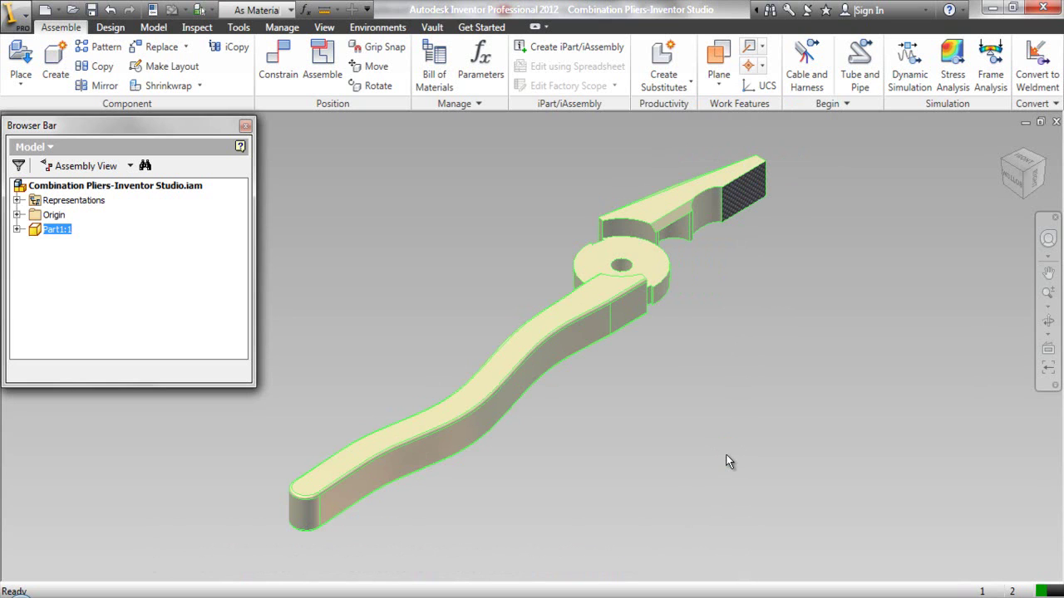
pyautogui.click(726, 462)
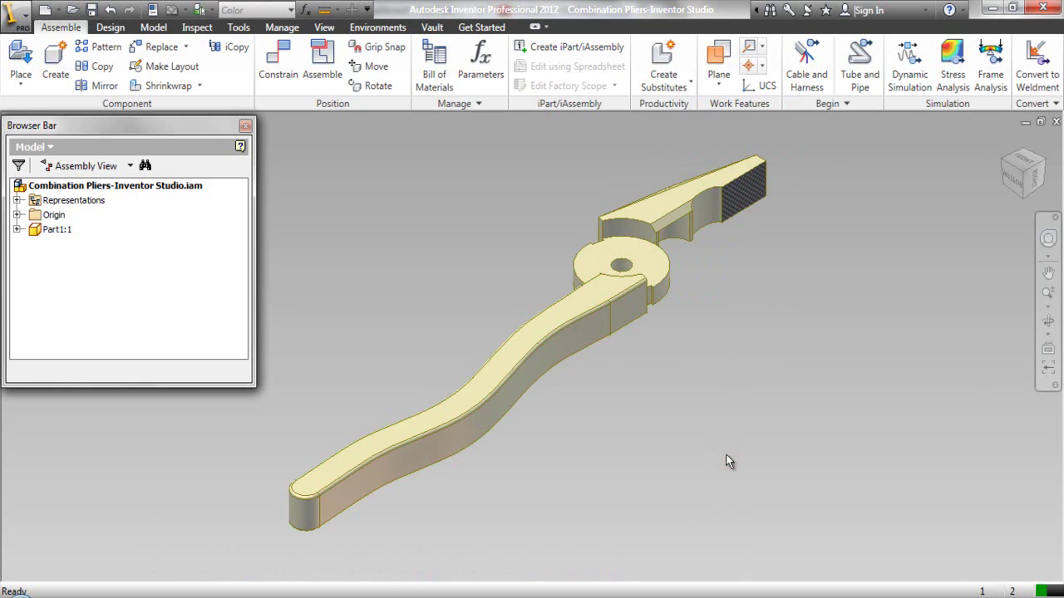
# Apply a Mate constraint with 0.000 in offset between the assembly's Z Axis and Part1's Z Axis.
pyautogui.rightClick(781, 273)
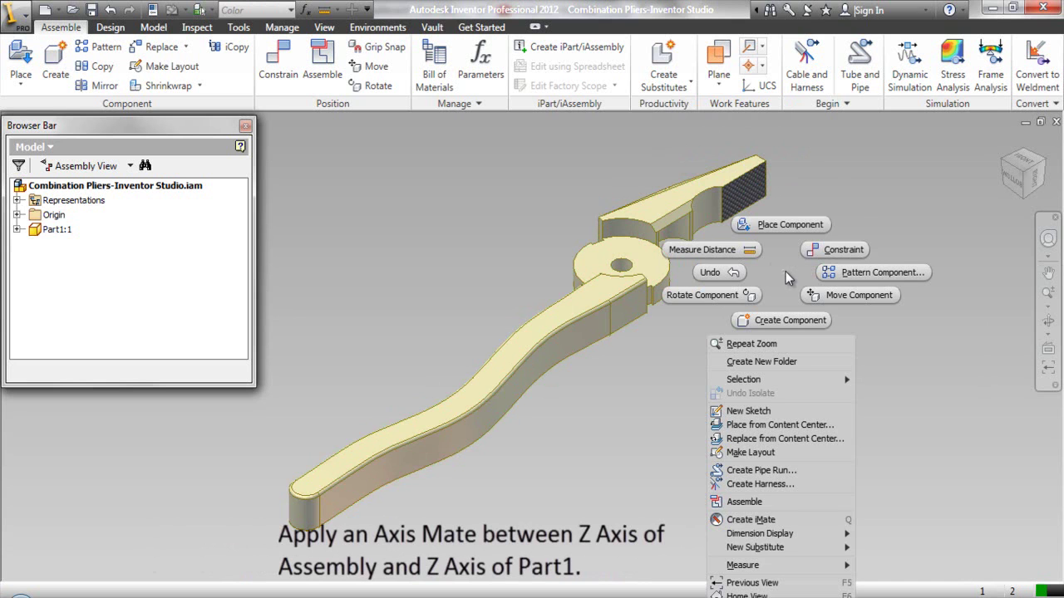
pyautogui.click(817, 254)
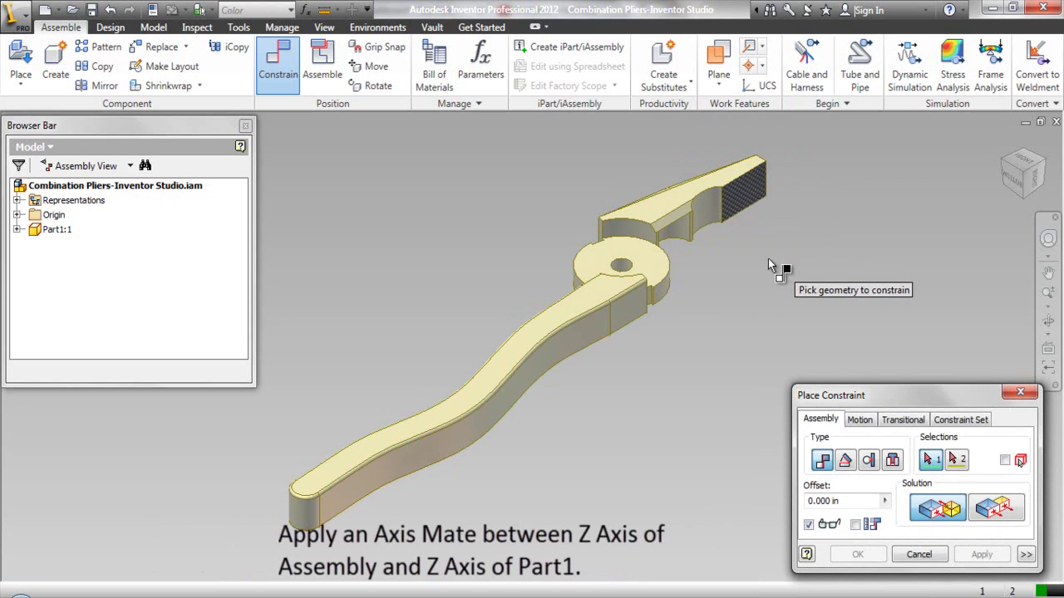
pyautogui.click(15, 215)
pyautogui.click(16, 215)
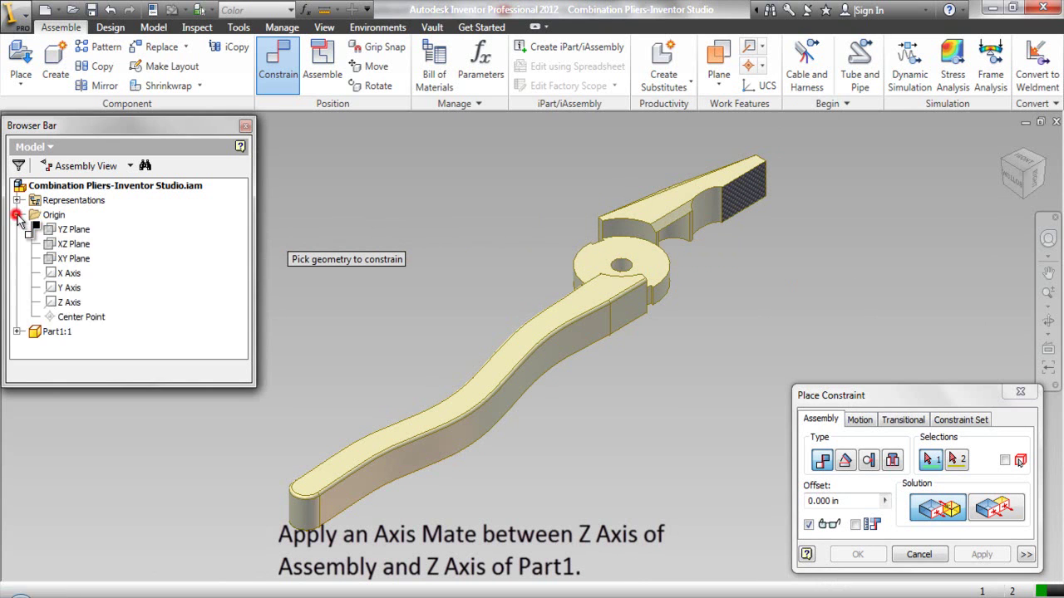
pyautogui.click(64, 304)
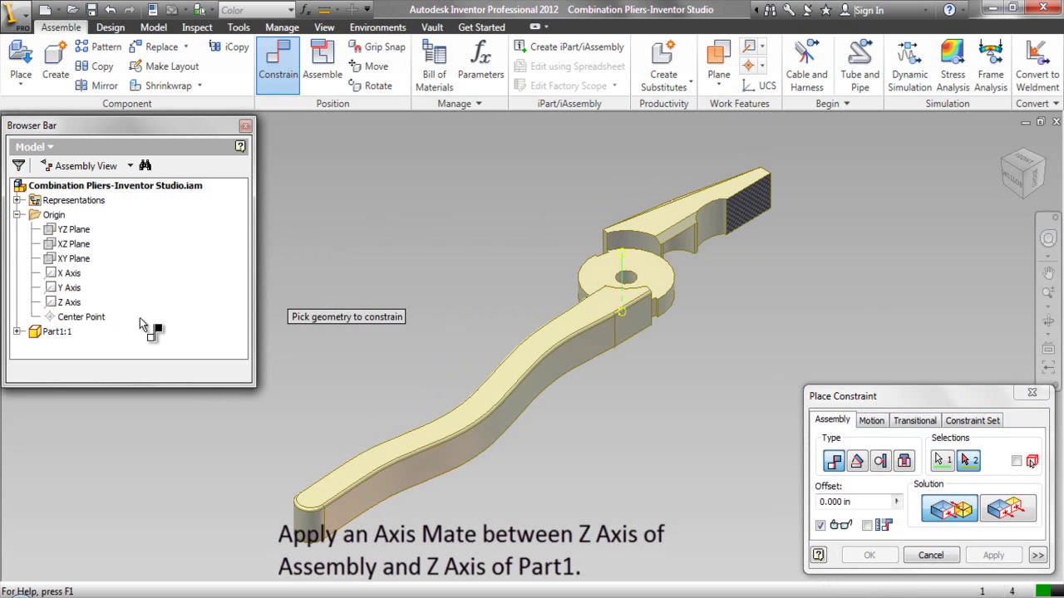
pyautogui.click(18, 331)
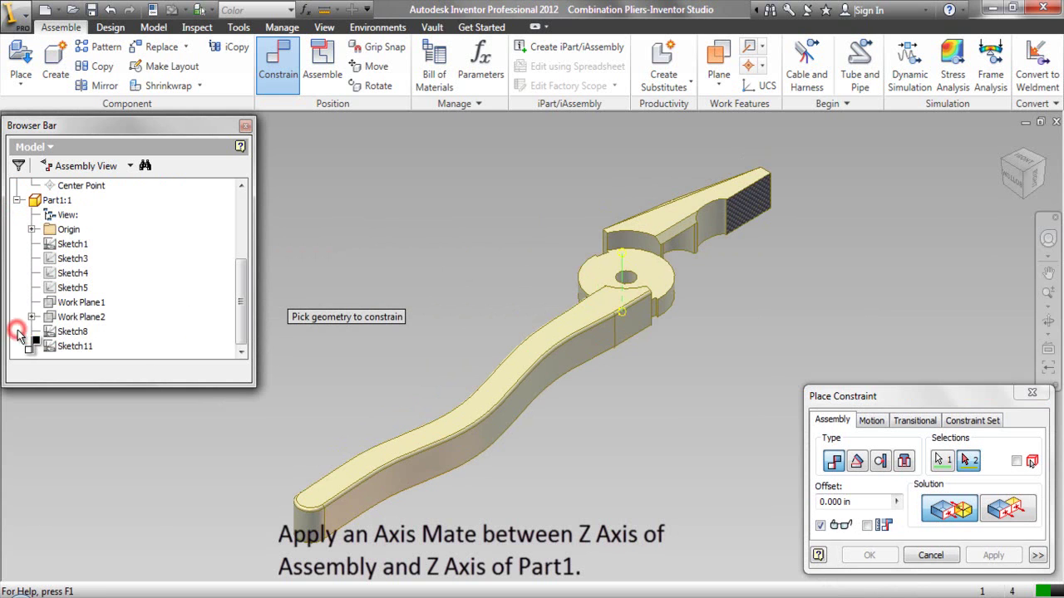
pyautogui.click(32, 229)
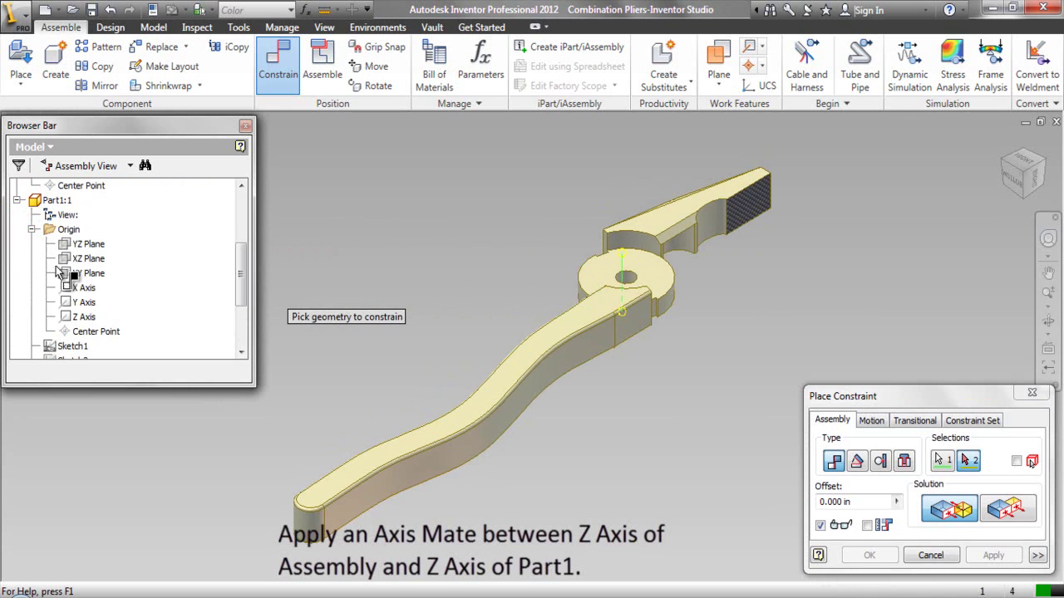
pyautogui.click(65, 317)
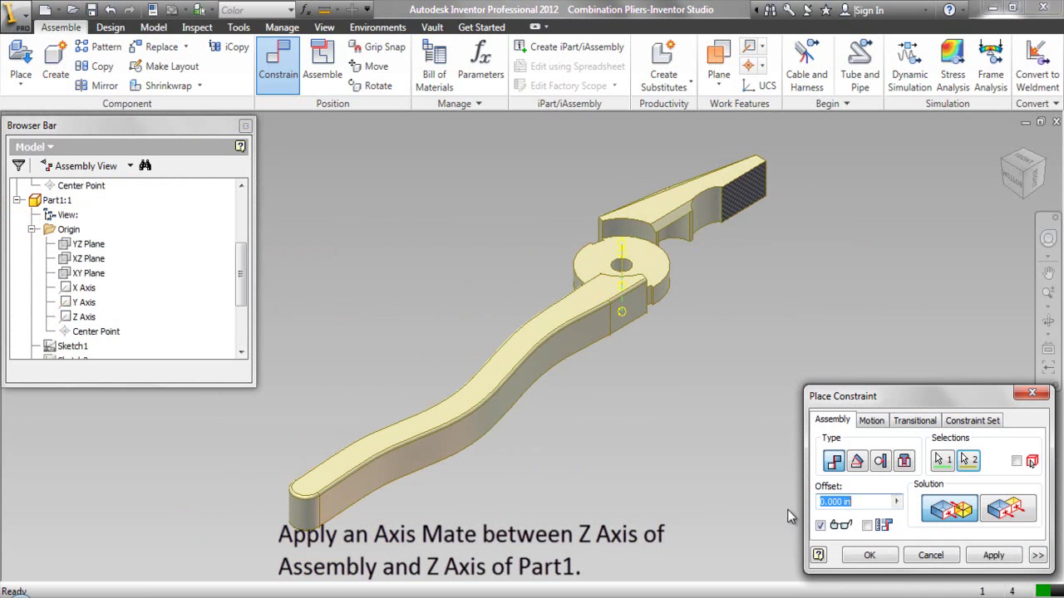
pyautogui.click(864, 554)
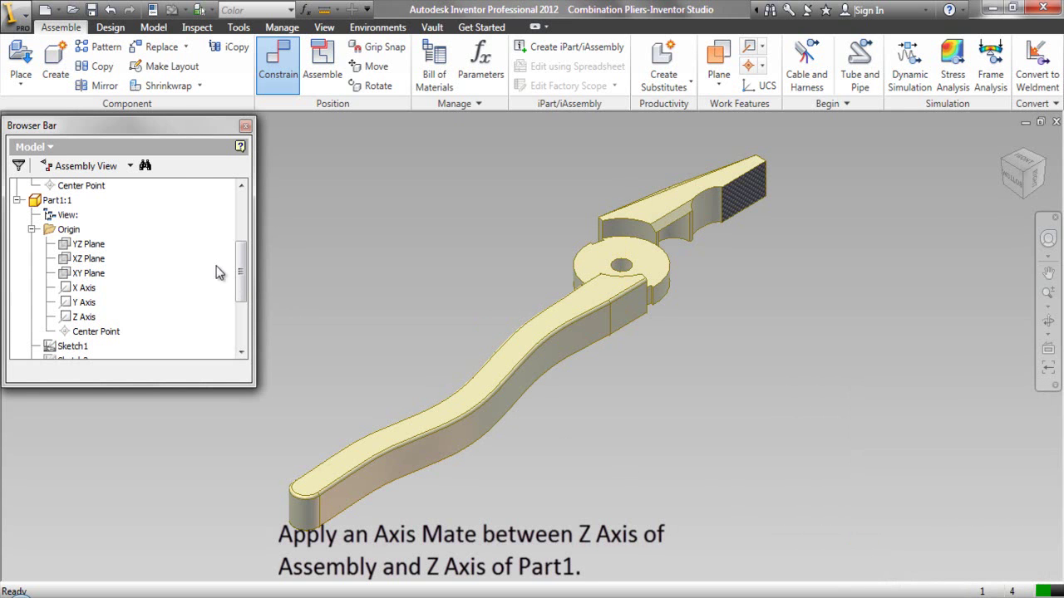
# Apply a Mate constraint with 0.000 in offset between the assembly's Center Point and Part1's Center Point.
pyautogui.rightClick(773, 270)
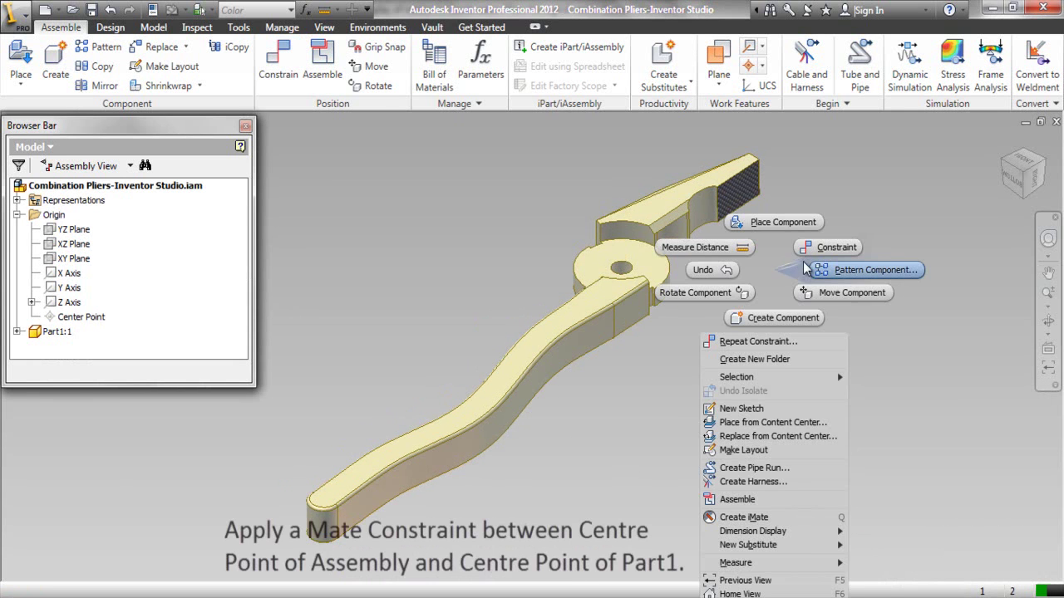
pyautogui.click(831, 248)
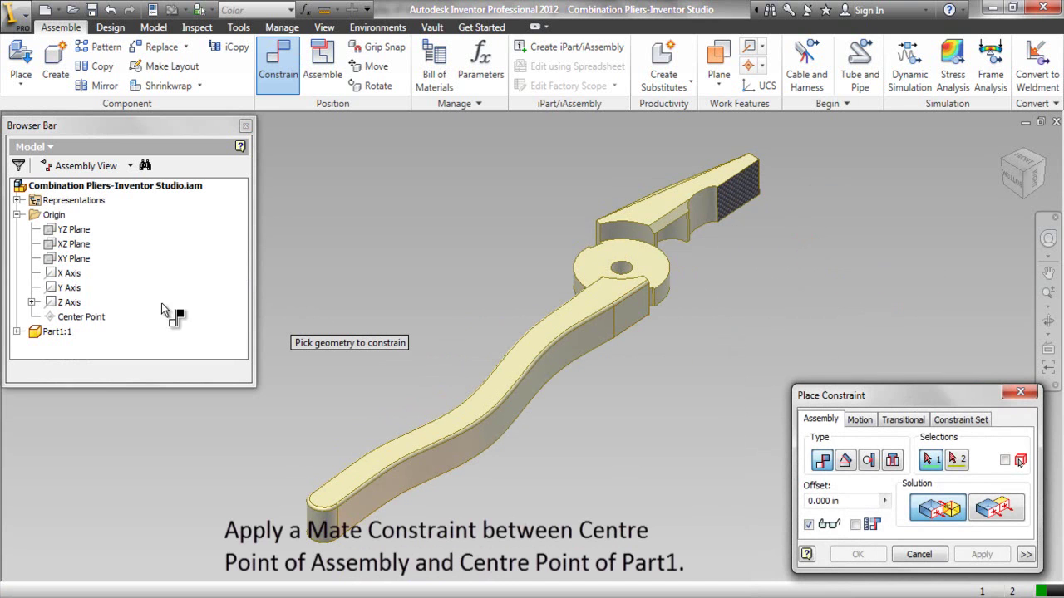
pyautogui.click(98, 317)
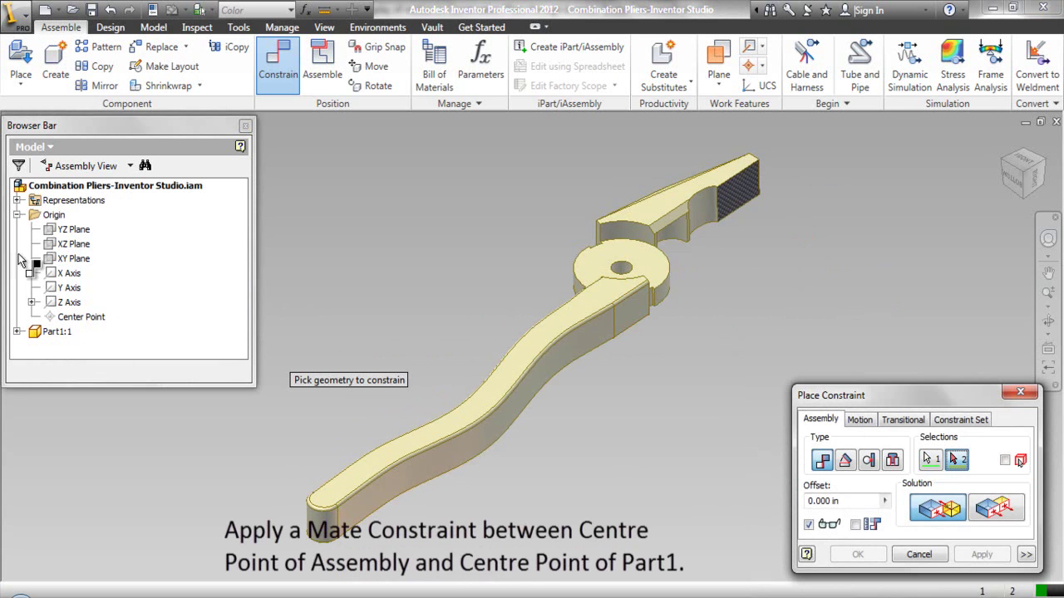
pyautogui.click(15, 215)
pyautogui.click(15, 216)
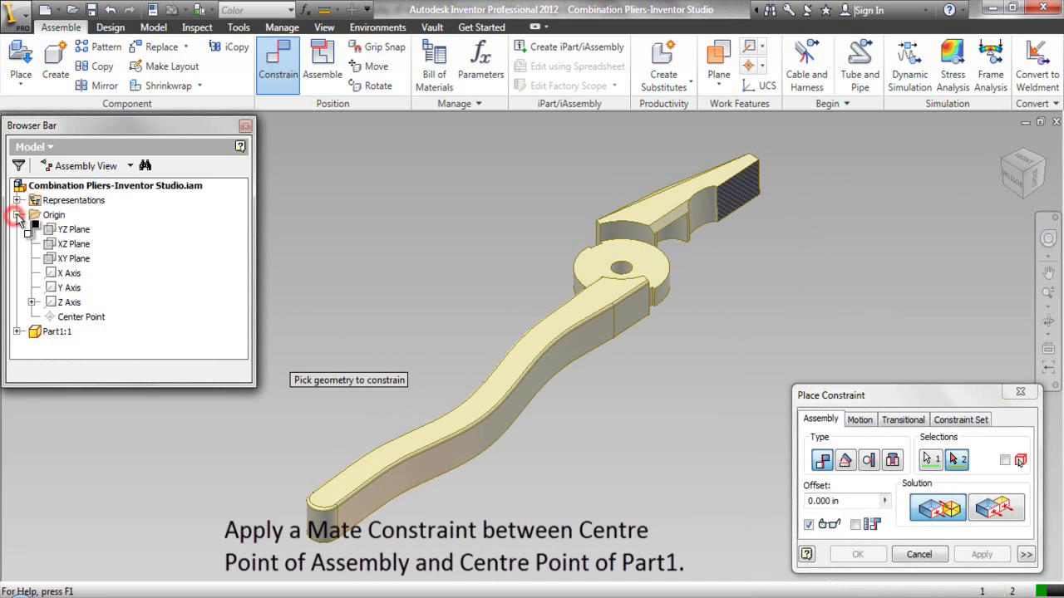
pyautogui.click(17, 231)
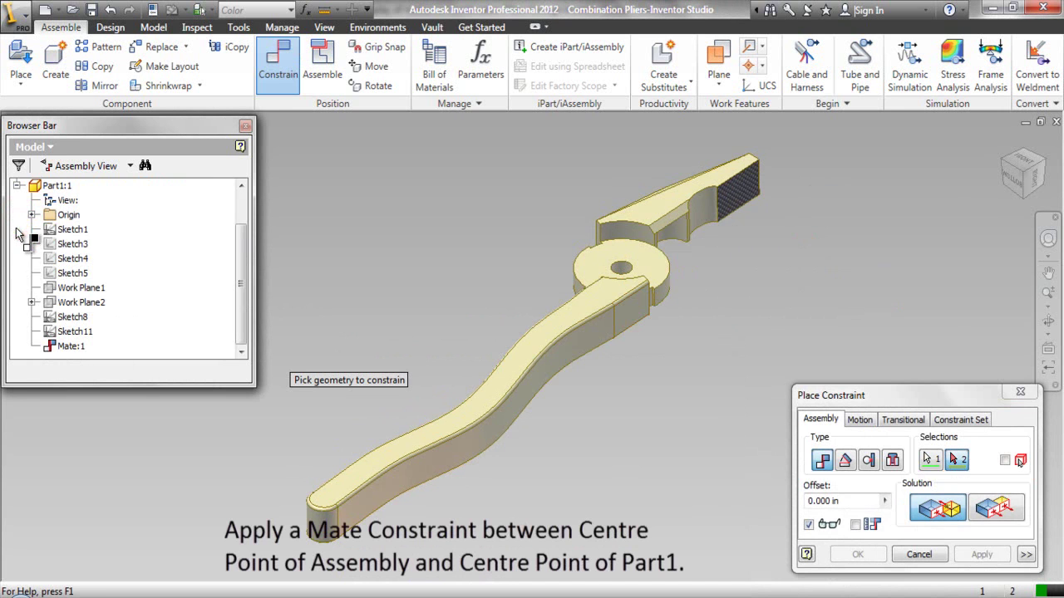
pyautogui.click(31, 215)
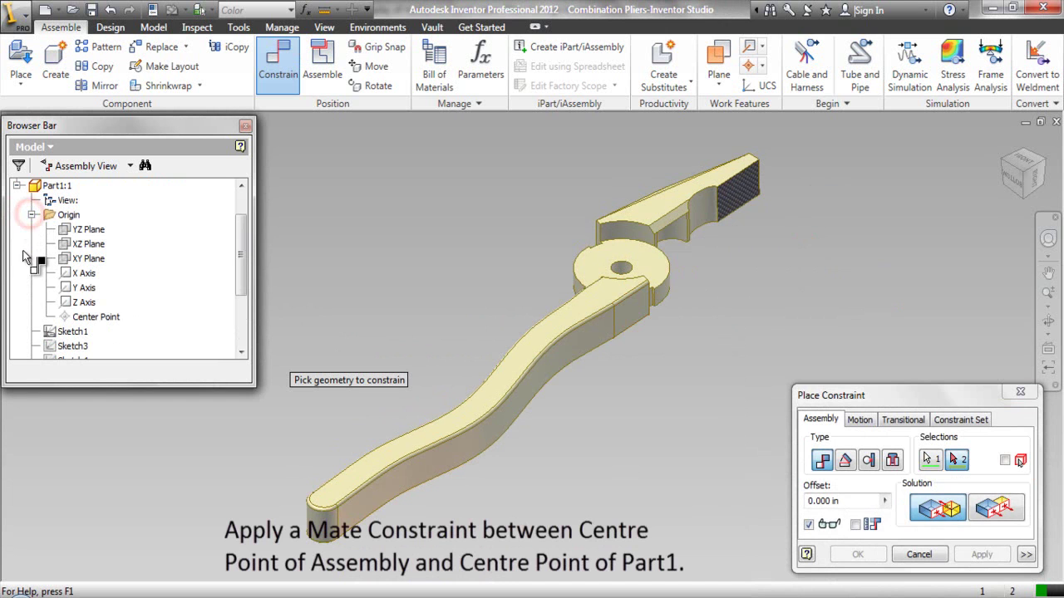
pyautogui.click(83, 320)
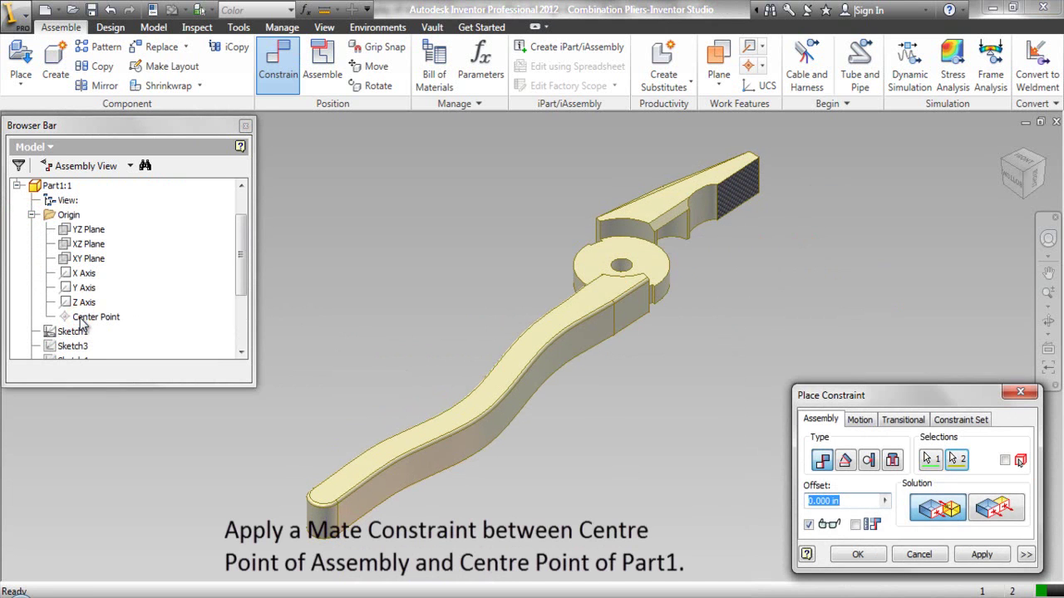
pyautogui.click(16, 186)
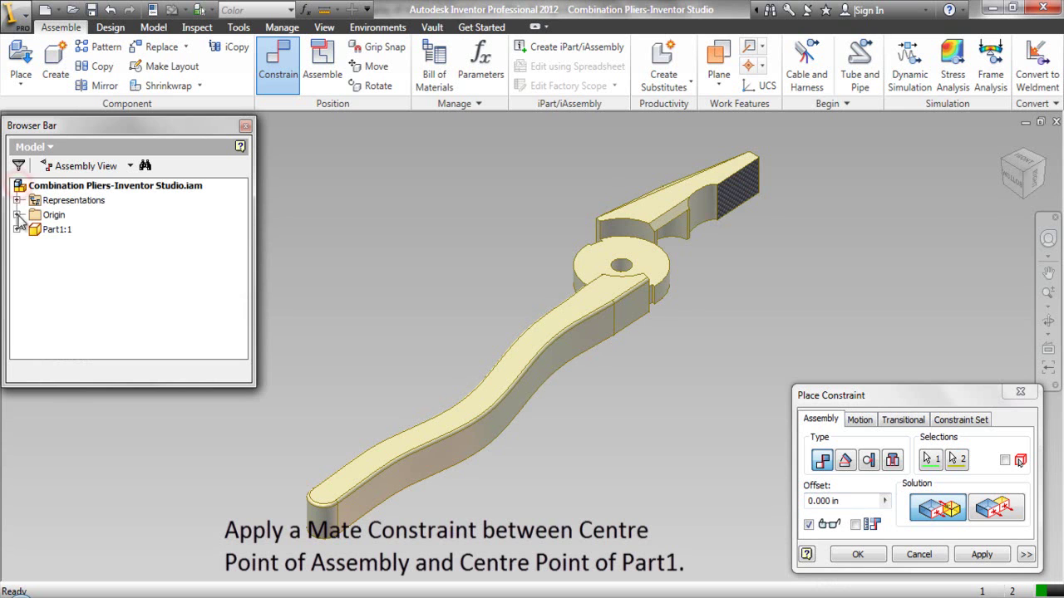
pyautogui.click(855, 556)
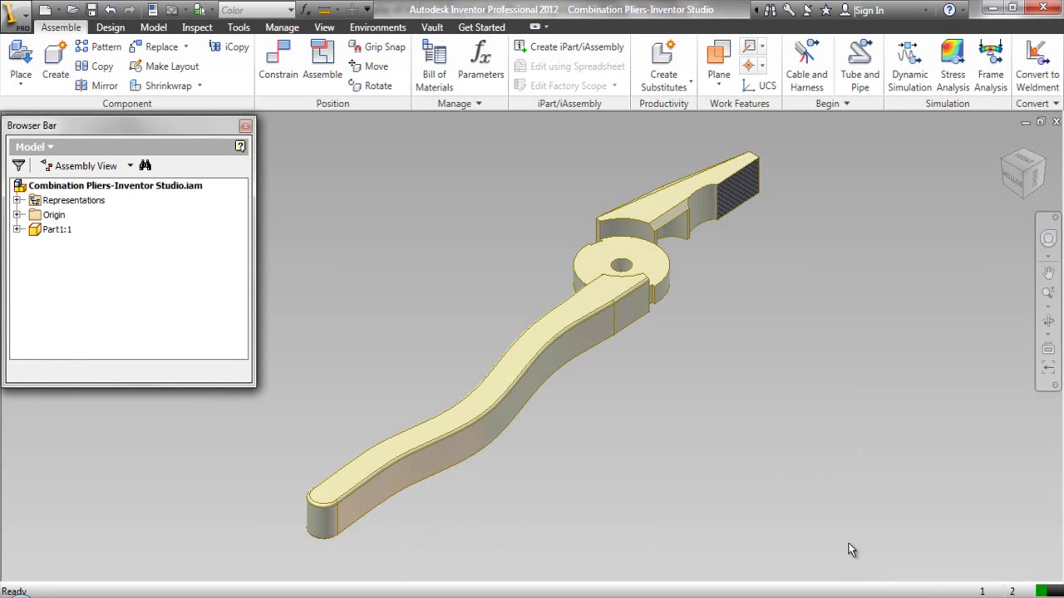
# Place one instance of Part2 from the Combination Pliers-Inventor Studio folder beside Part1 in the assembly.
pyautogui.rightClick(865, 474)
pyautogui.click(858, 424)
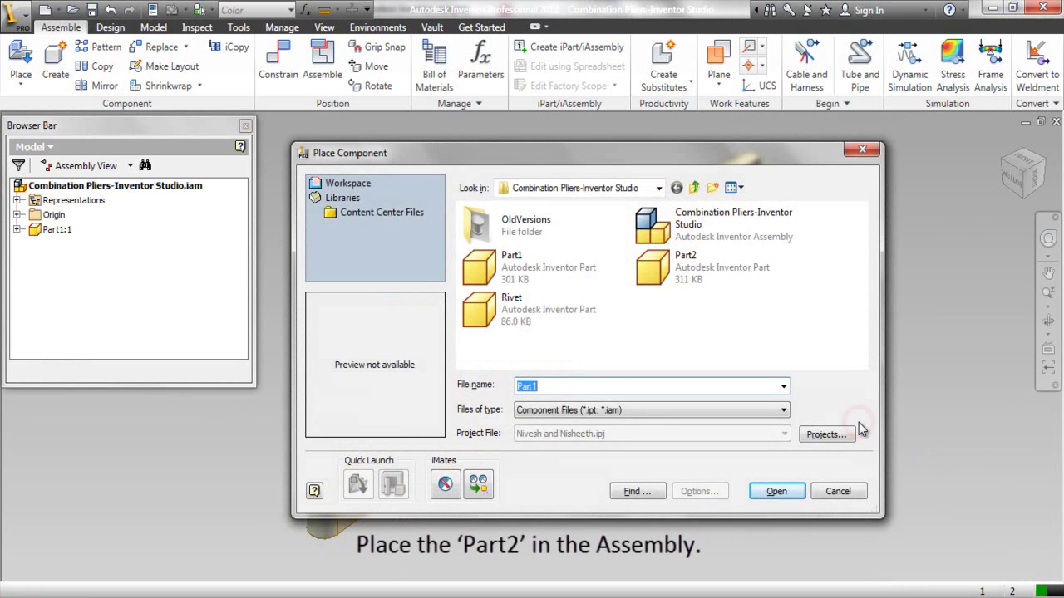
pyautogui.click(666, 264)
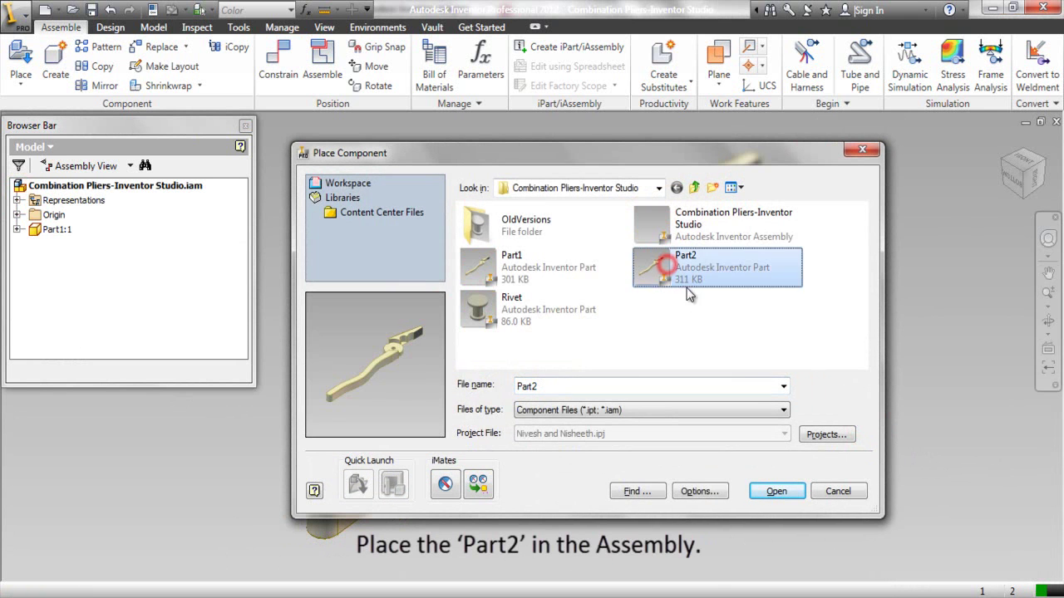
pyautogui.click(760, 494)
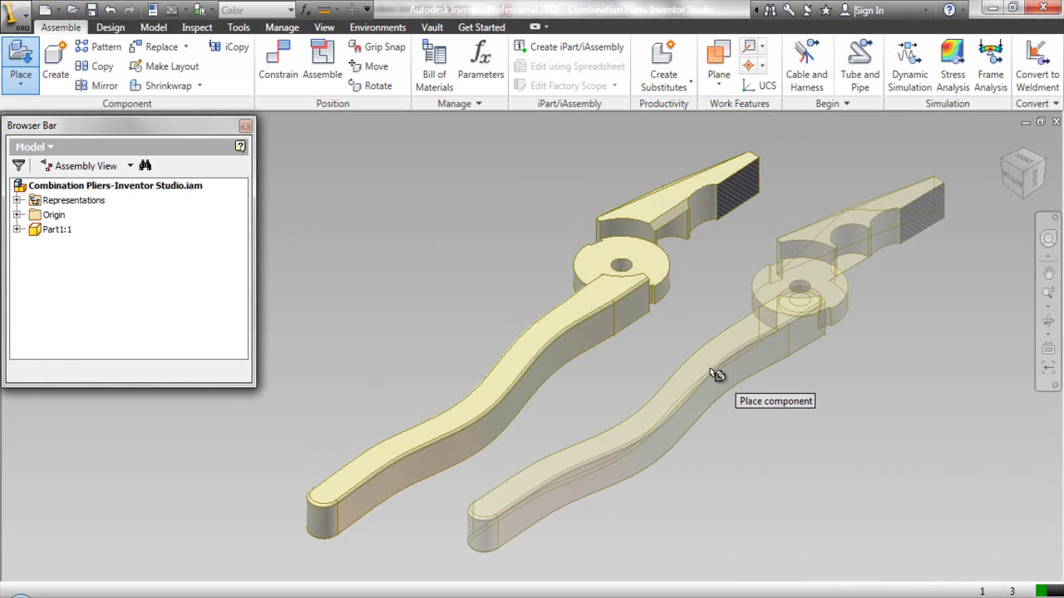
pyautogui.click(704, 360)
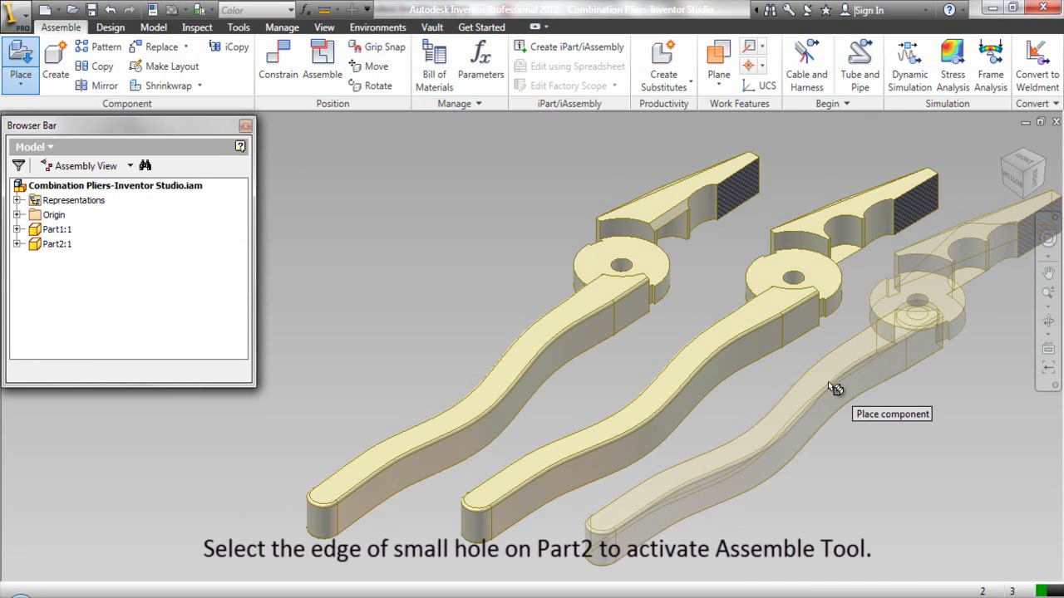
pyautogui.press('Escape')
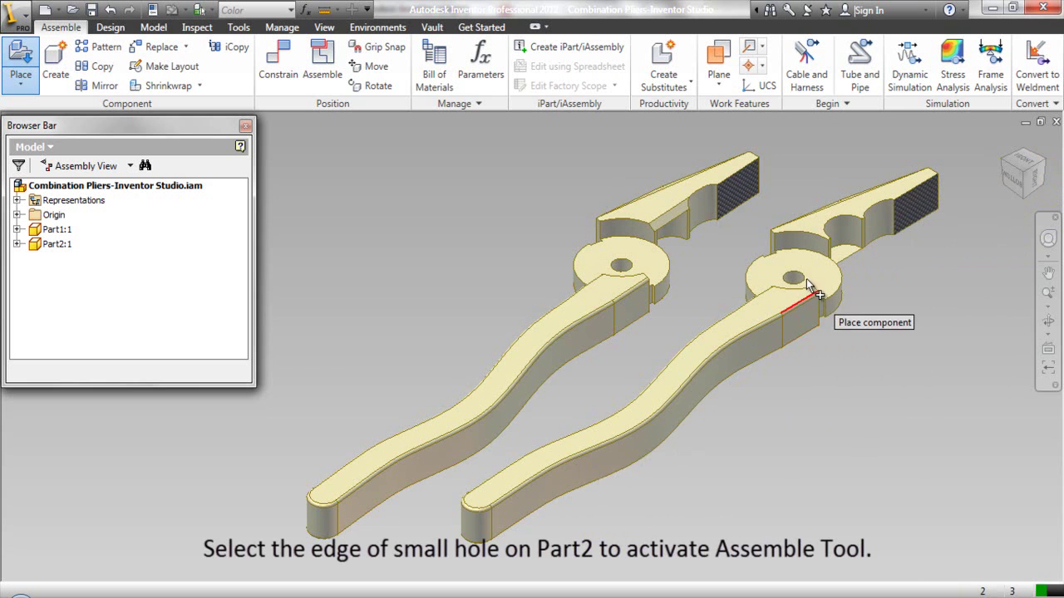
# Assemble Part2 onto Part1 with a 0.000 in Insert constraint between their small hole edges, and finish placing components.
pyautogui.click(800, 271)
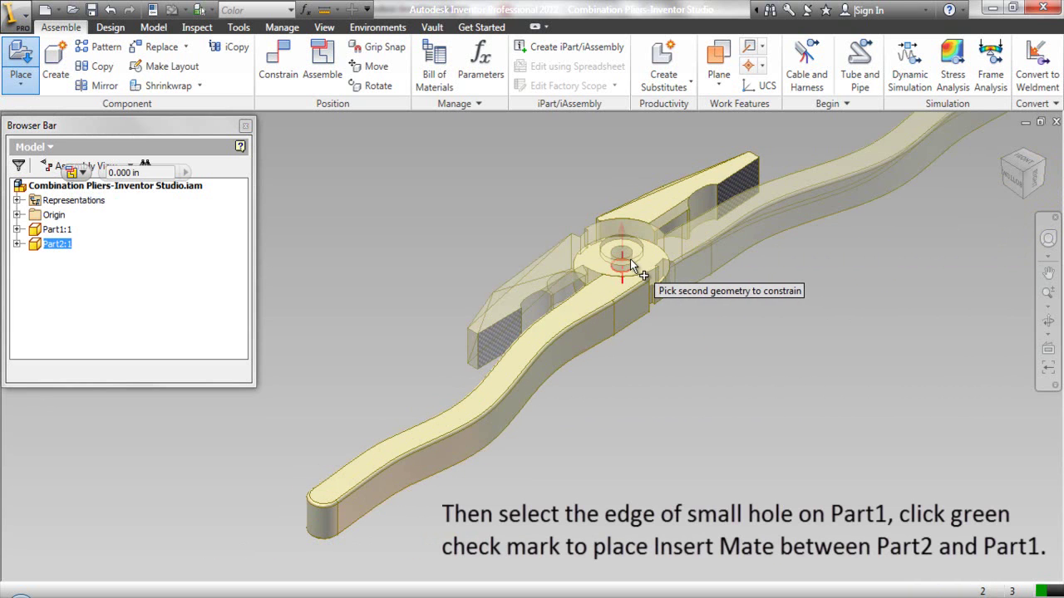
pyautogui.click(630, 261)
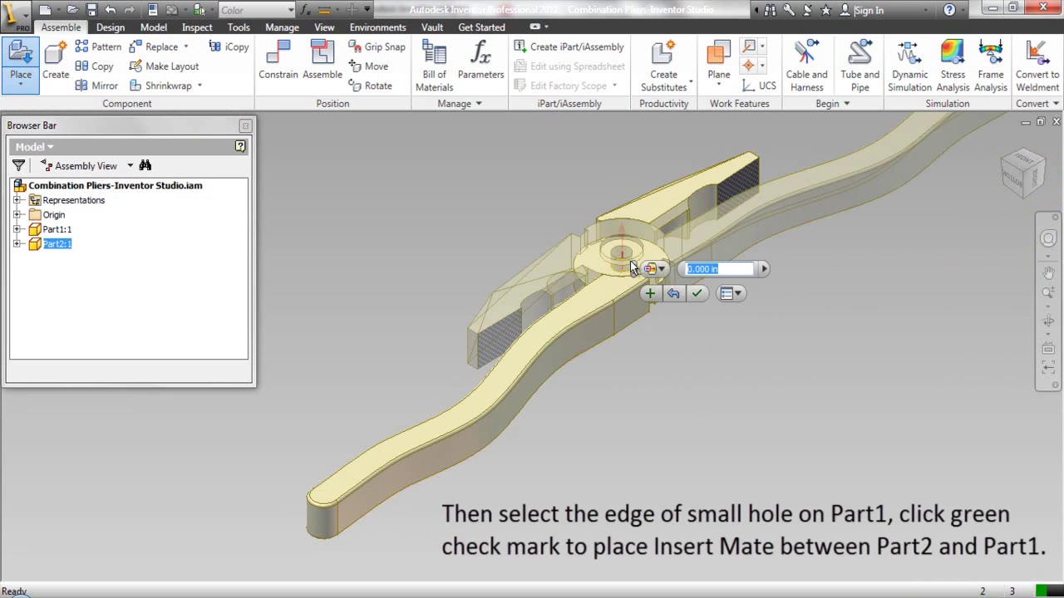
pyautogui.click(696, 294)
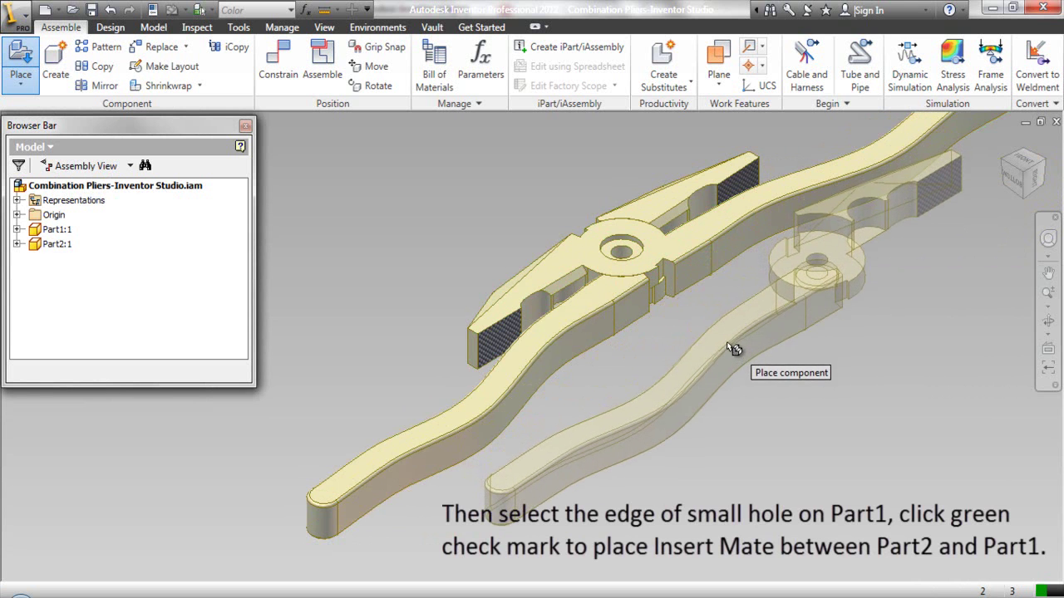
pyautogui.rightClick(727, 342)
pyautogui.click(748, 349)
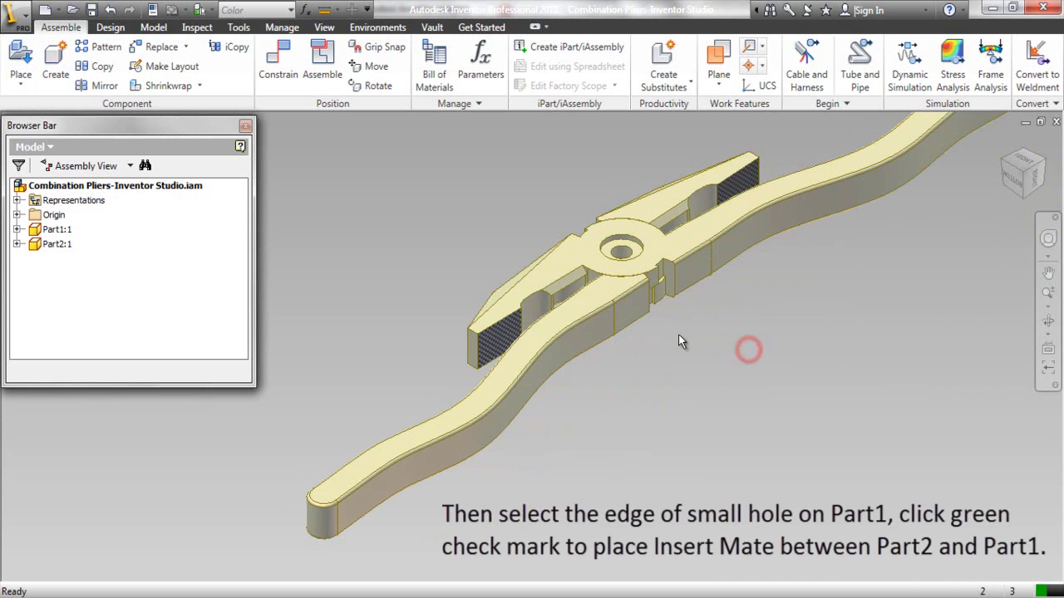
# Rotate Part2 about the pivot hole until its jaw lies beside Part1's jaw, with the pliers partly open.
pyautogui.moveTo(757, 237); pyautogui.dragTo(449, 252)
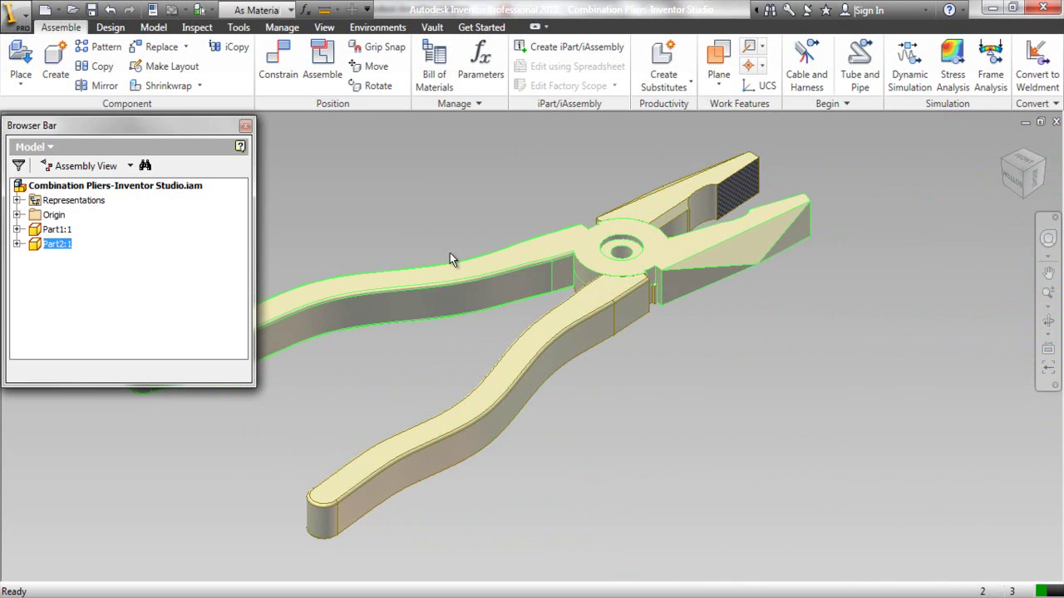
pyautogui.click(845, 340)
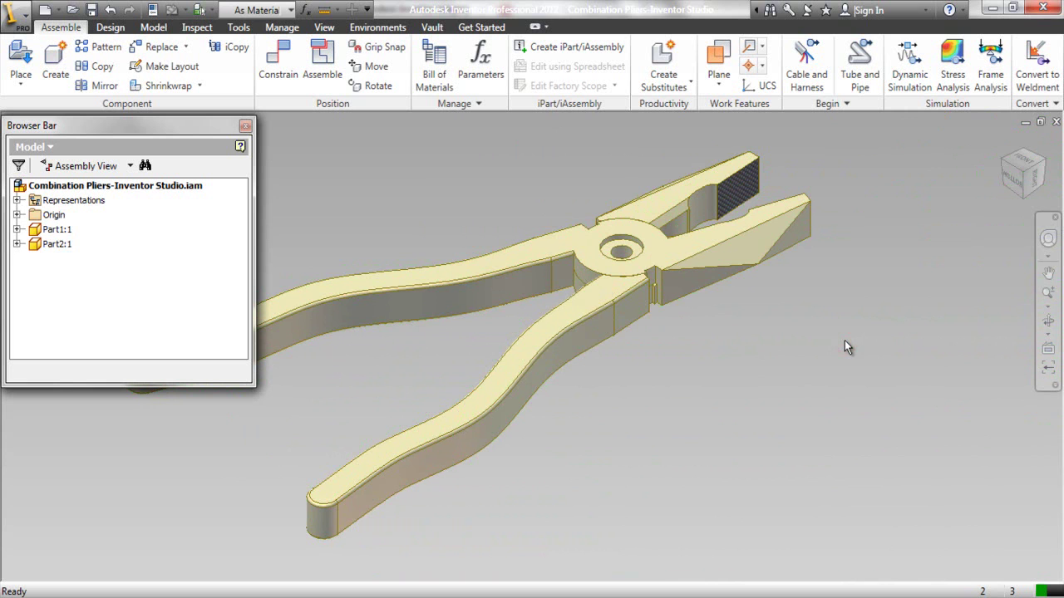
pyautogui.hotkey('ctrl', 'z')
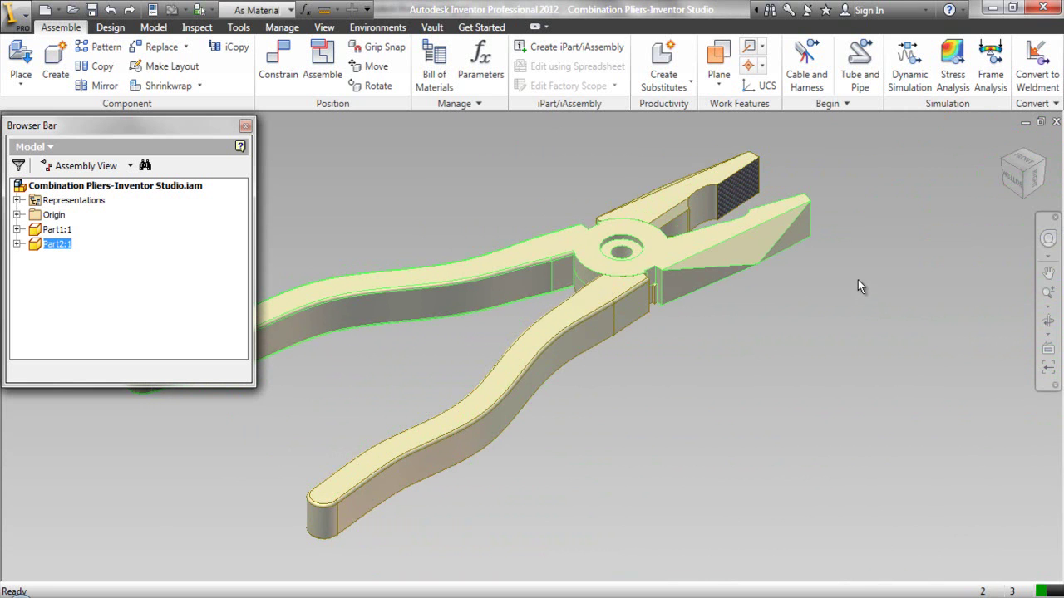
# Apply a 0.00 deg Angle constraint between Part1's jaw face and the assembly's YZ Plane, using Part1's top face as the reference vector.
pyautogui.rightClick(857, 279)
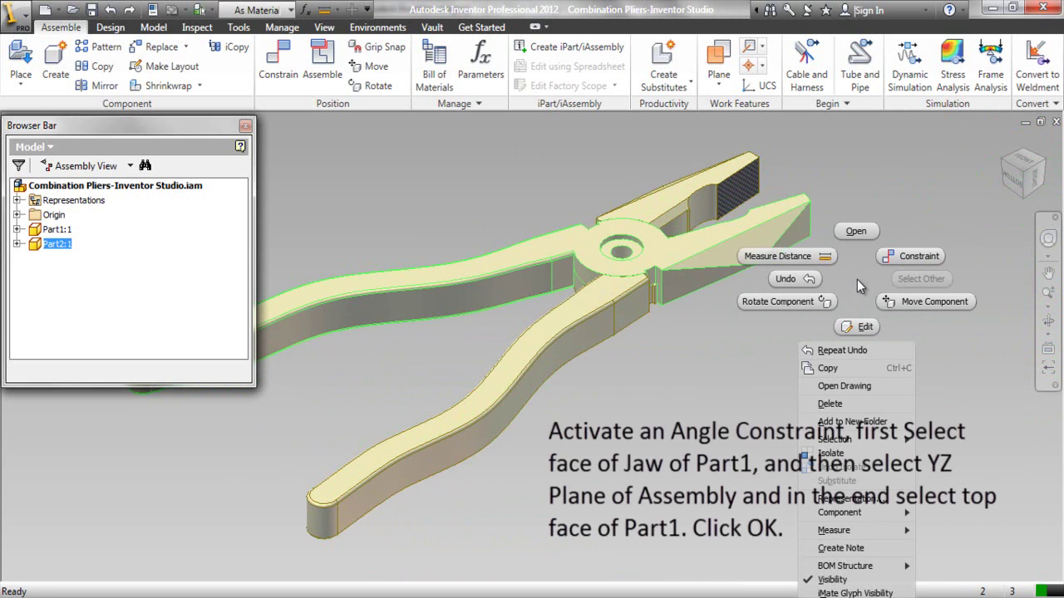
pyautogui.click(882, 257)
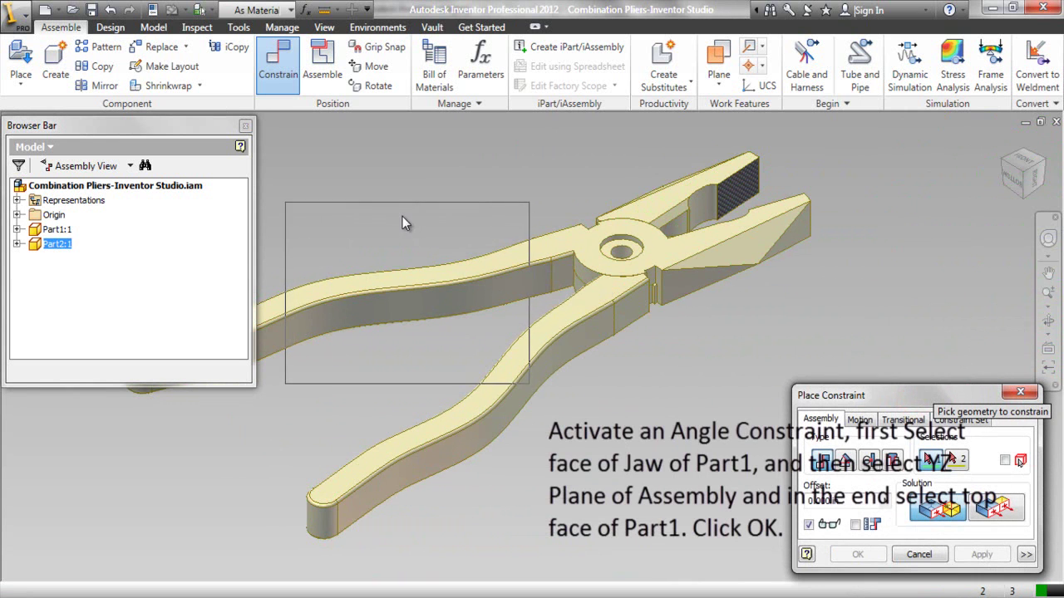
pyautogui.moveTo(402, 223); pyautogui.dragTo(401, 221)
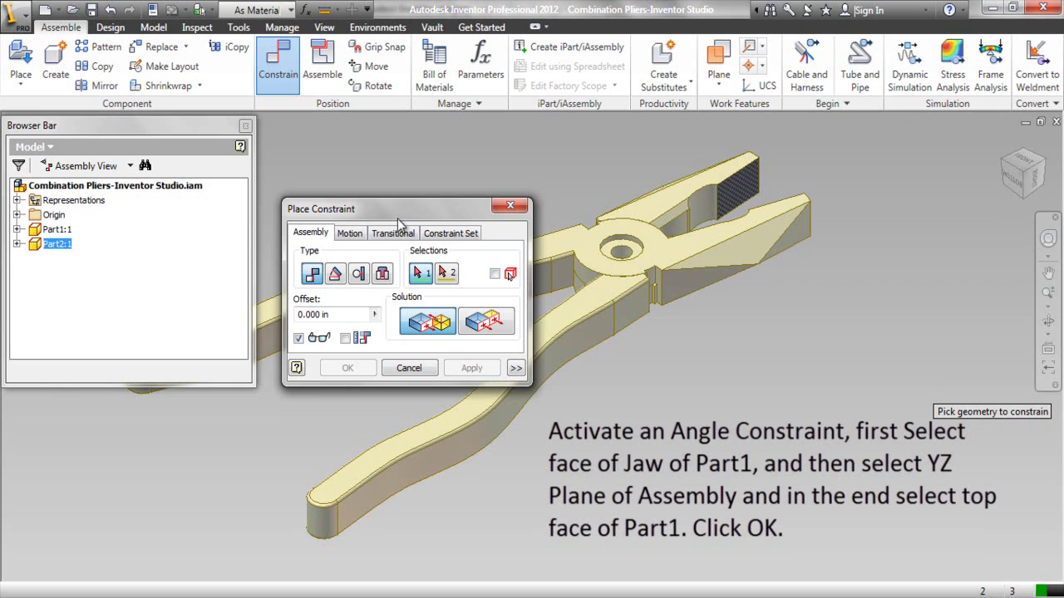
pyautogui.click(337, 275)
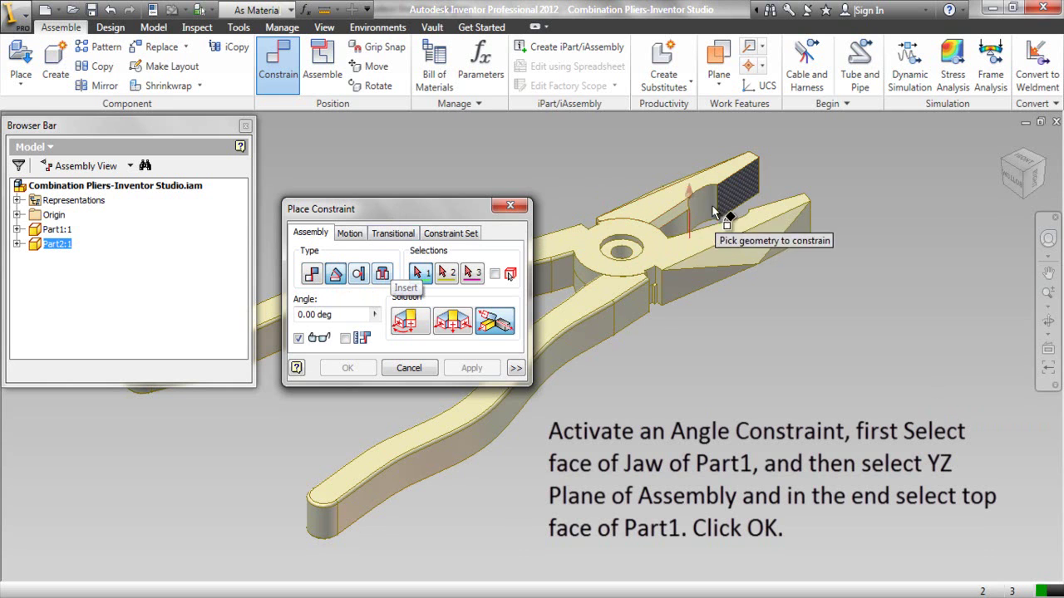
pyautogui.click(738, 191)
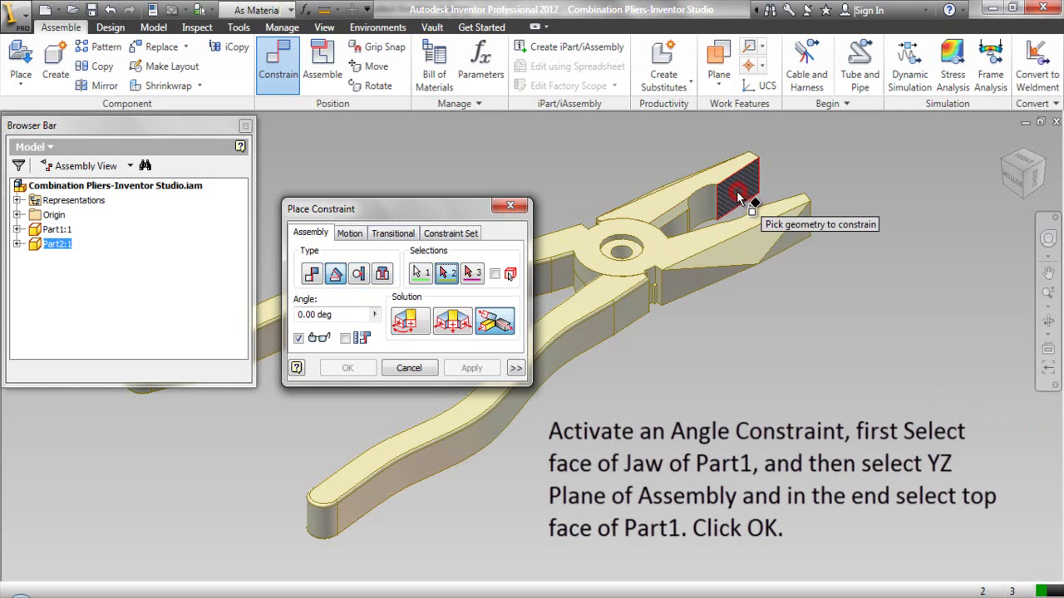
pyautogui.click(18, 214)
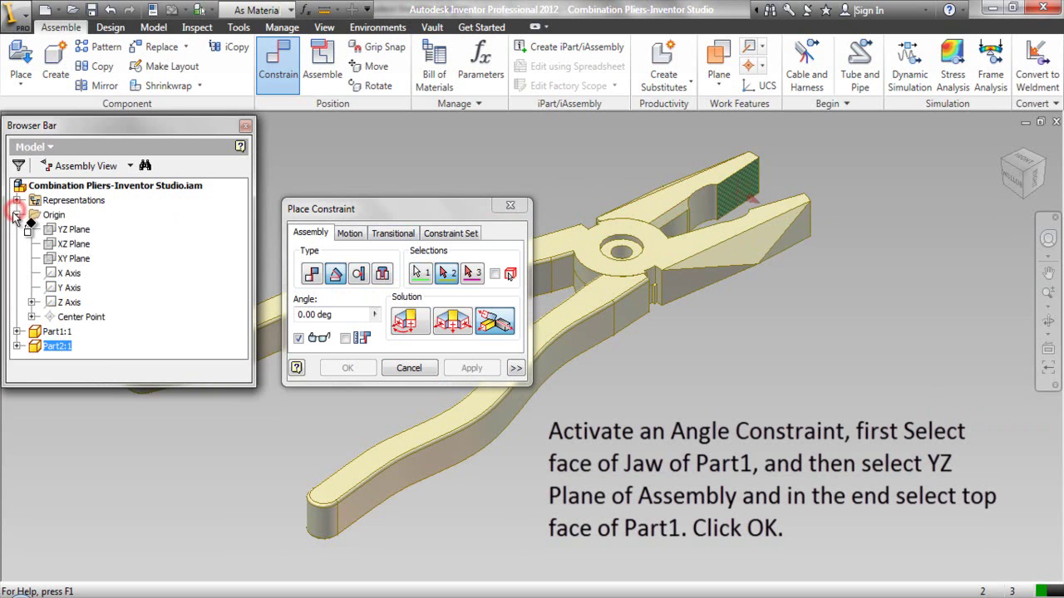
pyautogui.click(63, 231)
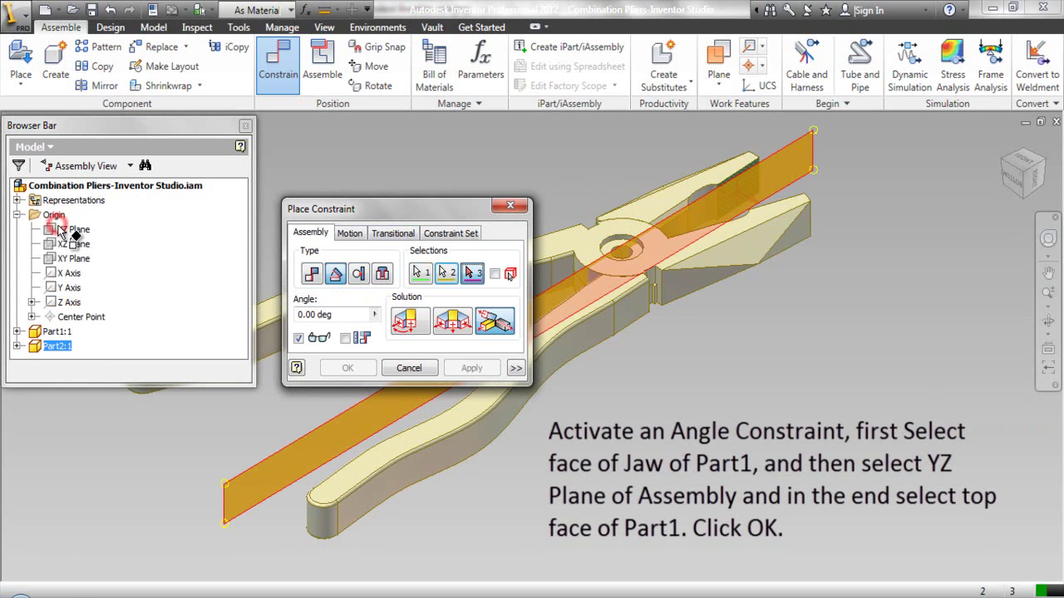
pyautogui.click(18, 214)
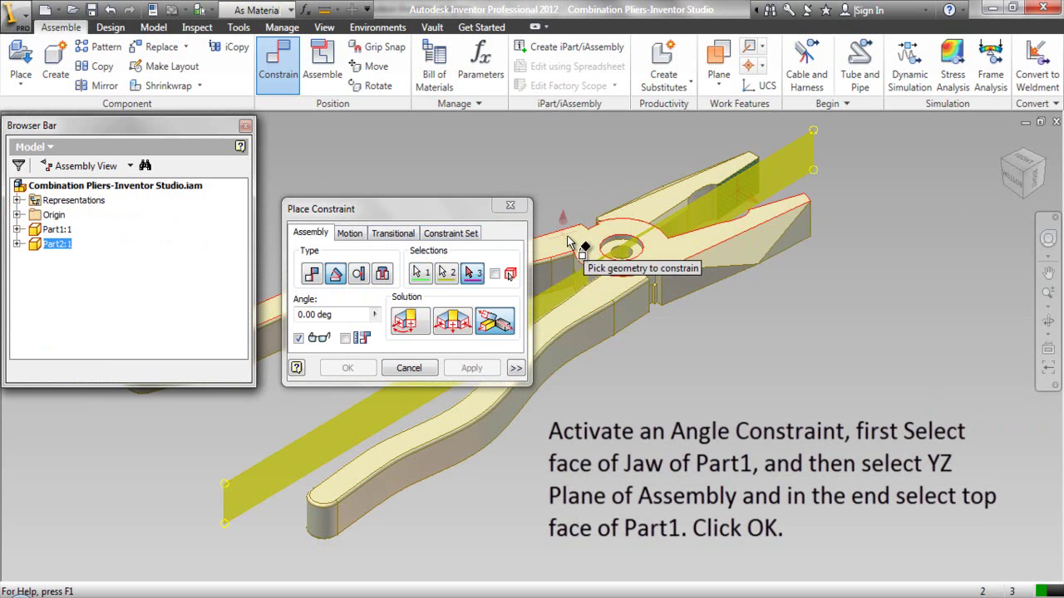
pyautogui.click(649, 212)
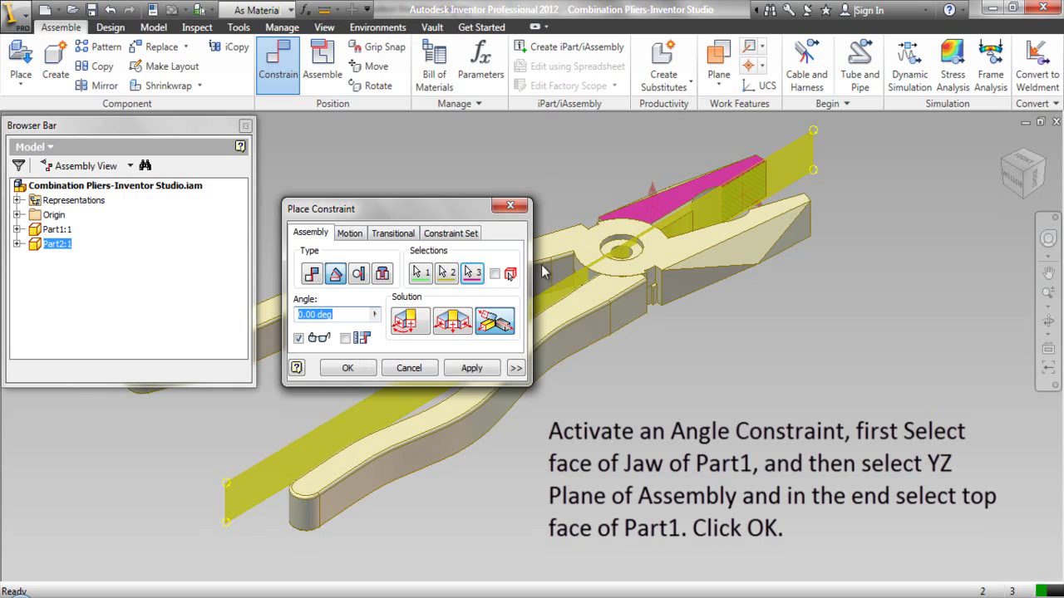
pyautogui.click(349, 368)
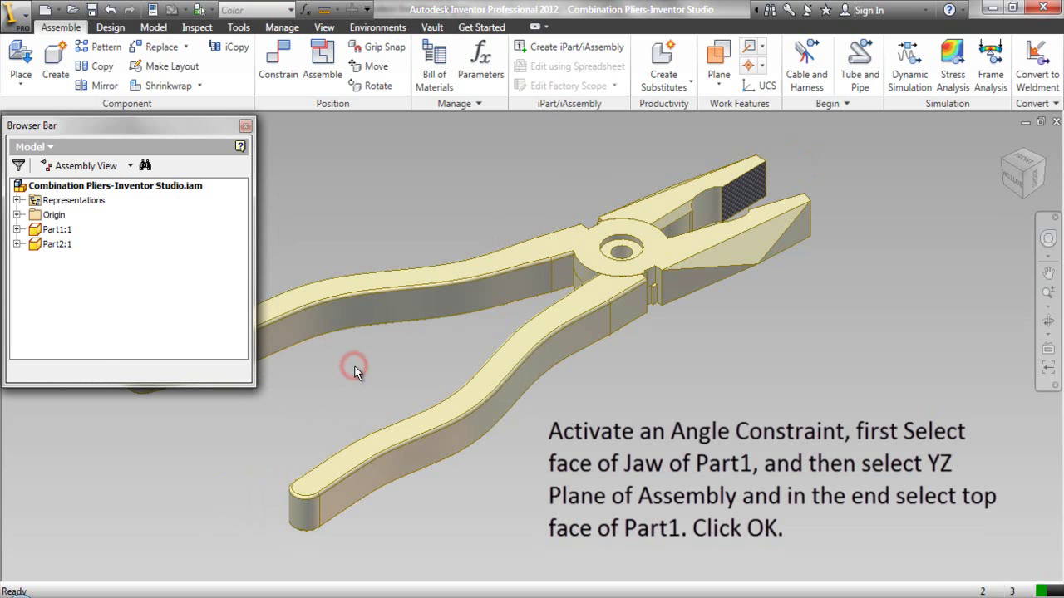
pyautogui.click(354, 371)
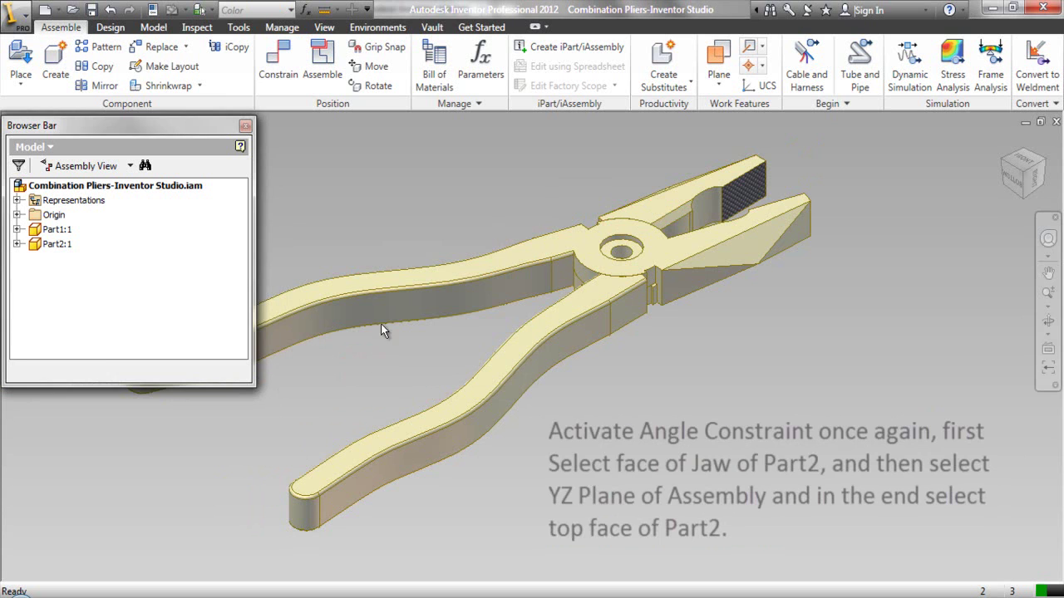
# Start another Angle constraint with an explicit reference vector and pick Part2's jaw face as the first selection.
pyautogui.rightClick(380, 240)
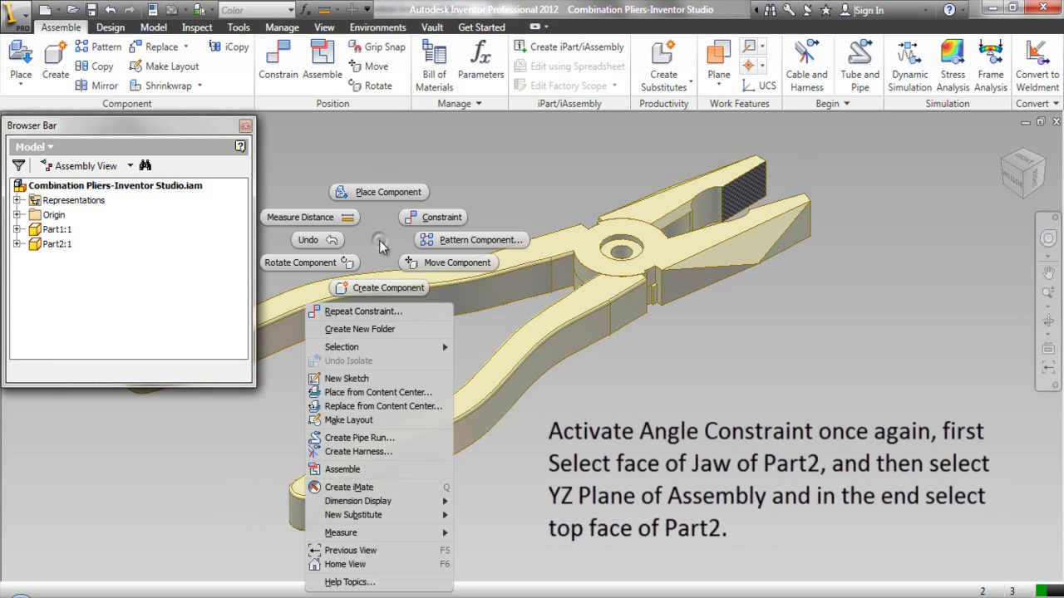
pyautogui.click(417, 223)
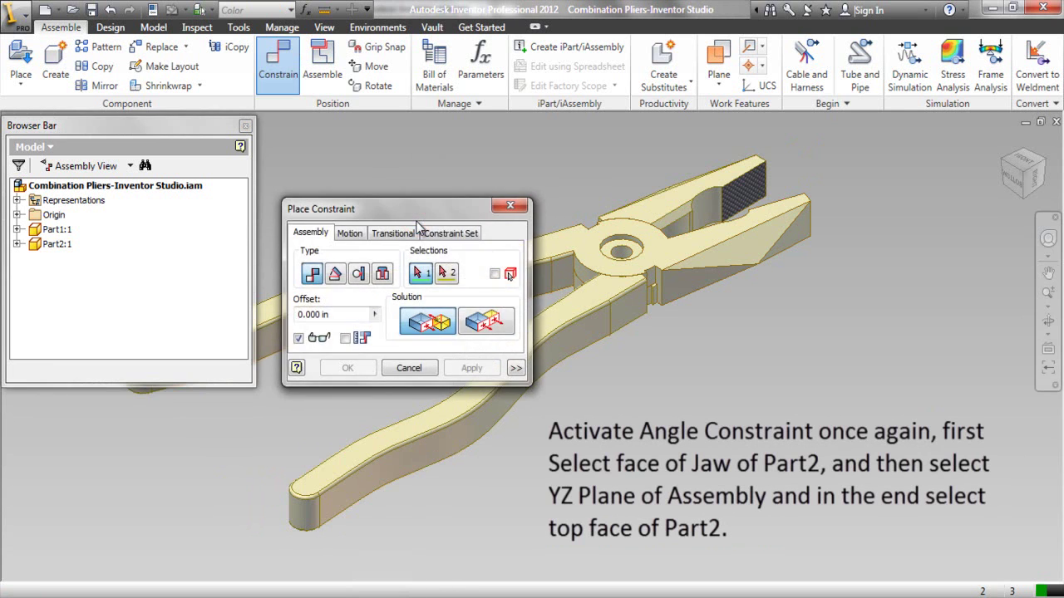
pyautogui.click(336, 277)
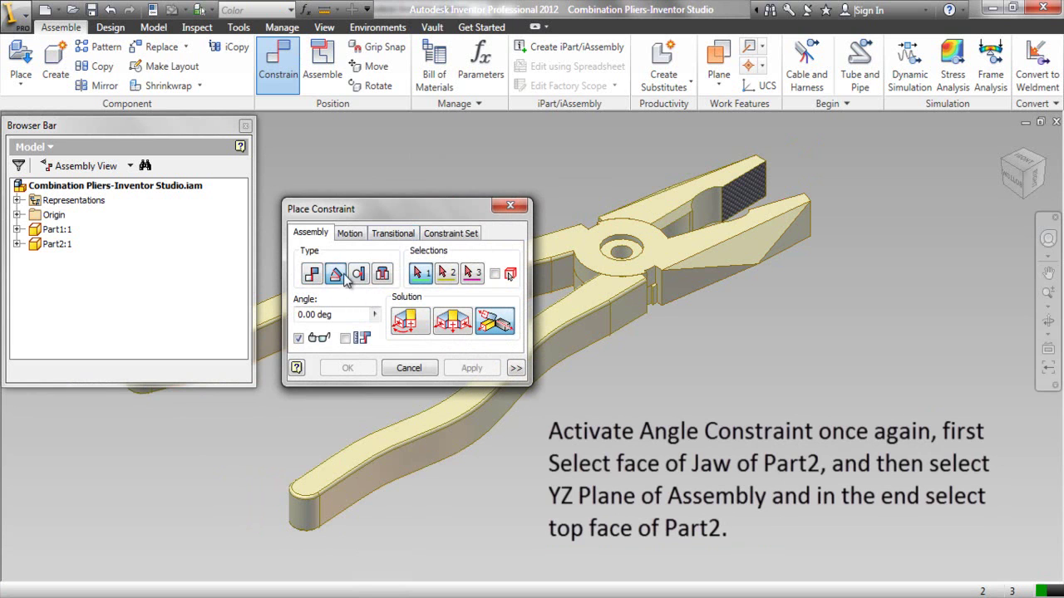
pyautogui.click(1005, 170)
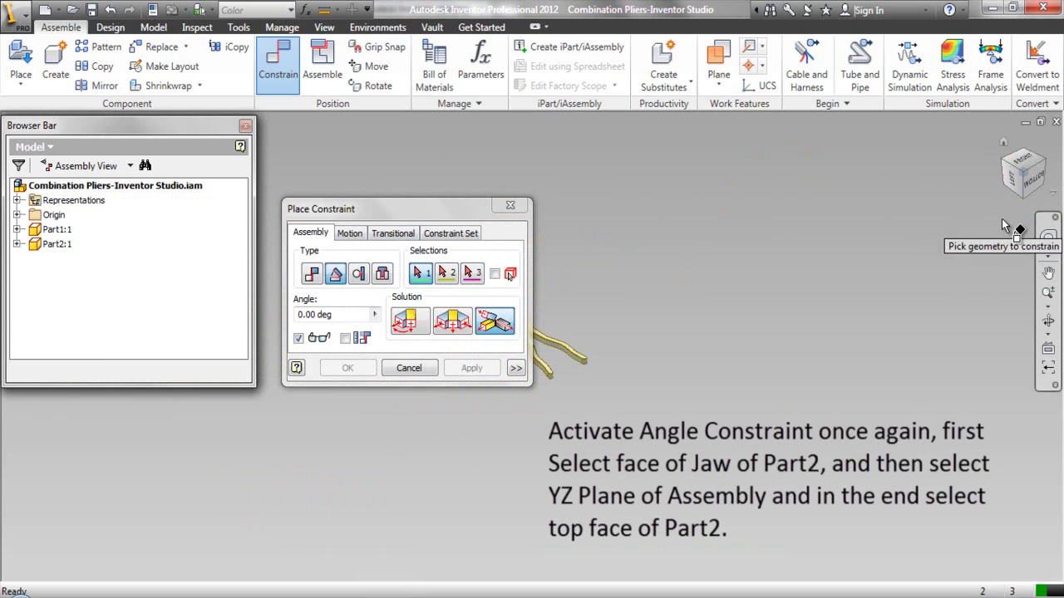
pyautogui.click(1049, 296)
pyautogui.moveTo(560, 353); pyautogui.dragTo(555, 449)
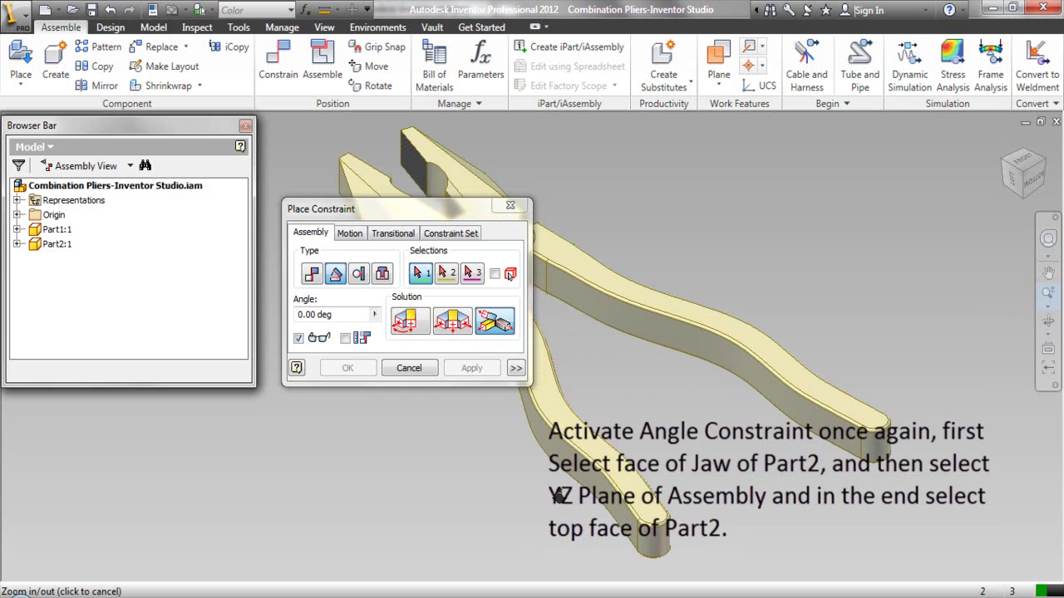
pyautogui.rightClick(613, 346)
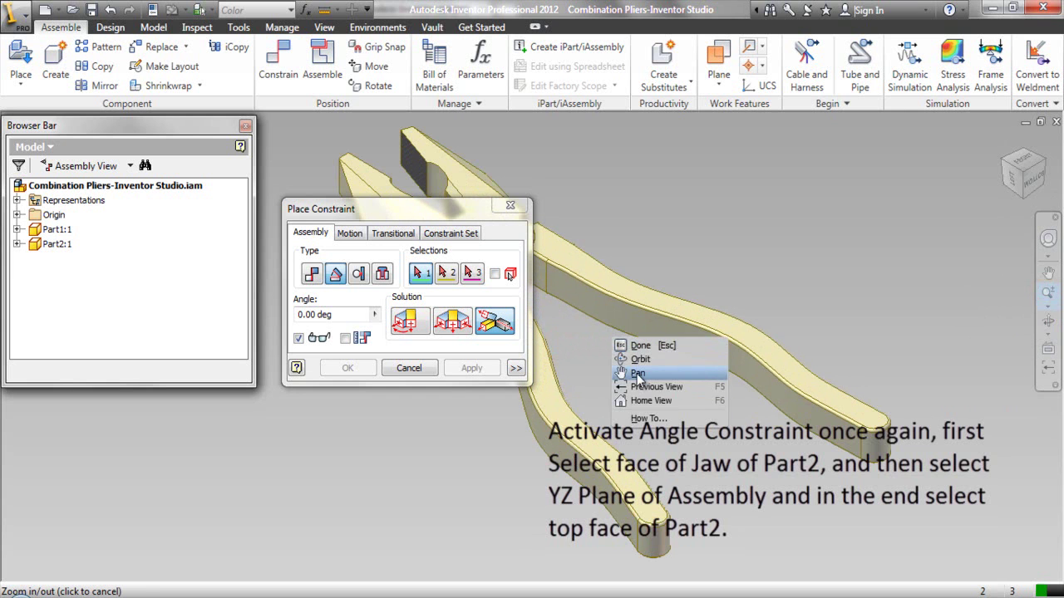
pyautogui.click(625, 375)
pyautogui.moveTo(642, 369); pyautogui.dragTo(795, 385)
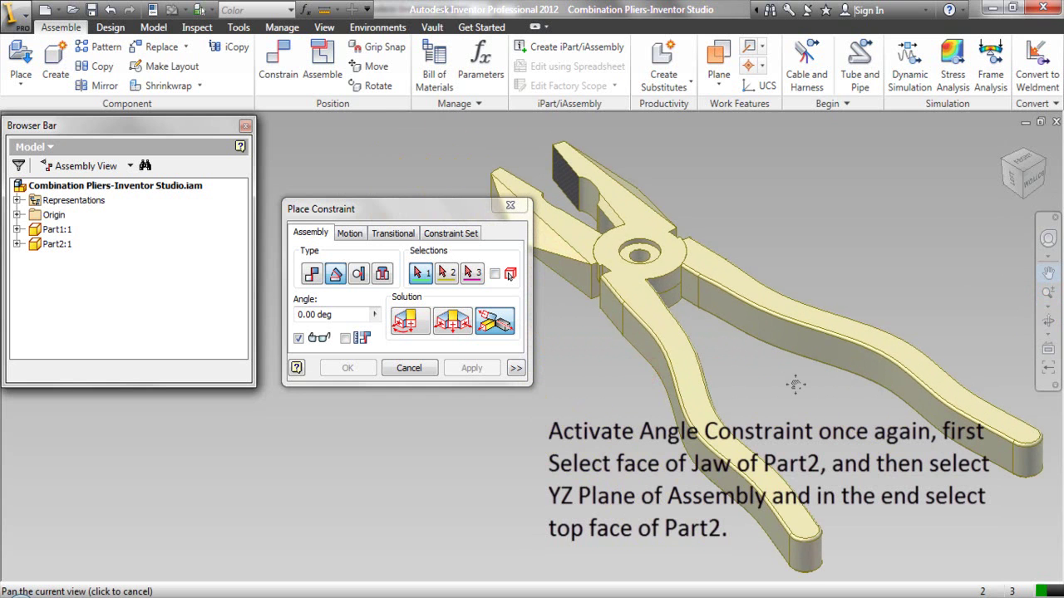
pyautogui.rightClick(683, 160)
pyautogui.click(702, 167)
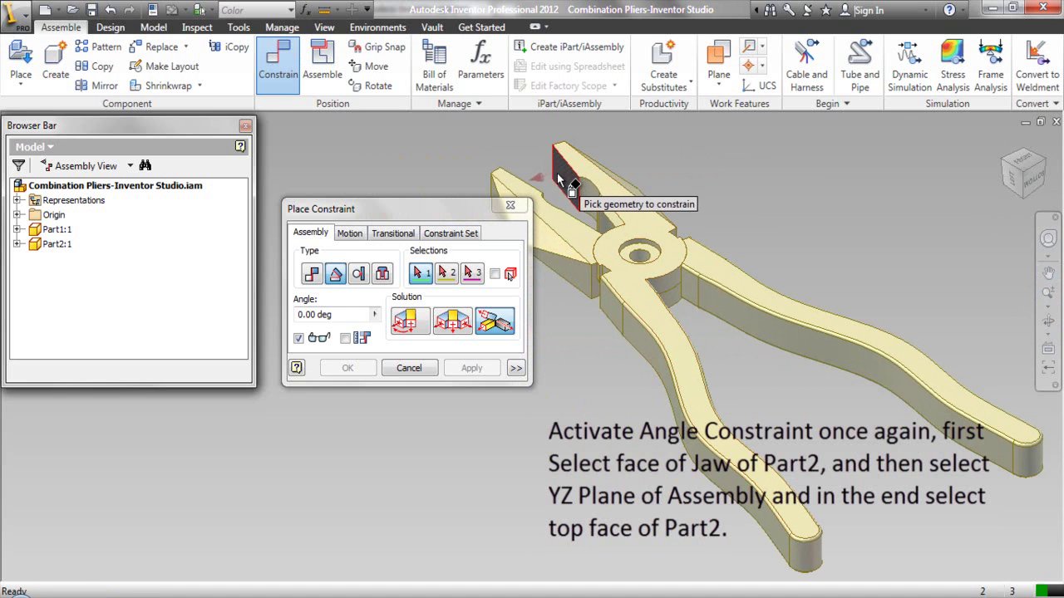
pyautogui.click(564, 178)
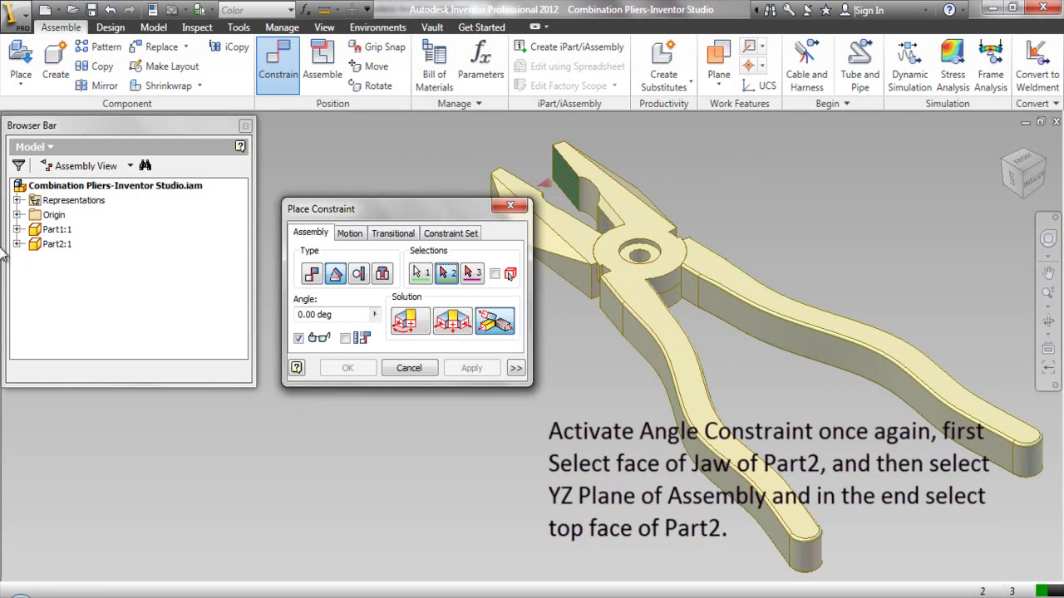
# Complete the Angle constraint to the assembly's YZ Plane at 180 deg, using Part2's top face as the reference vector.
pyautogui.click(16, 214)
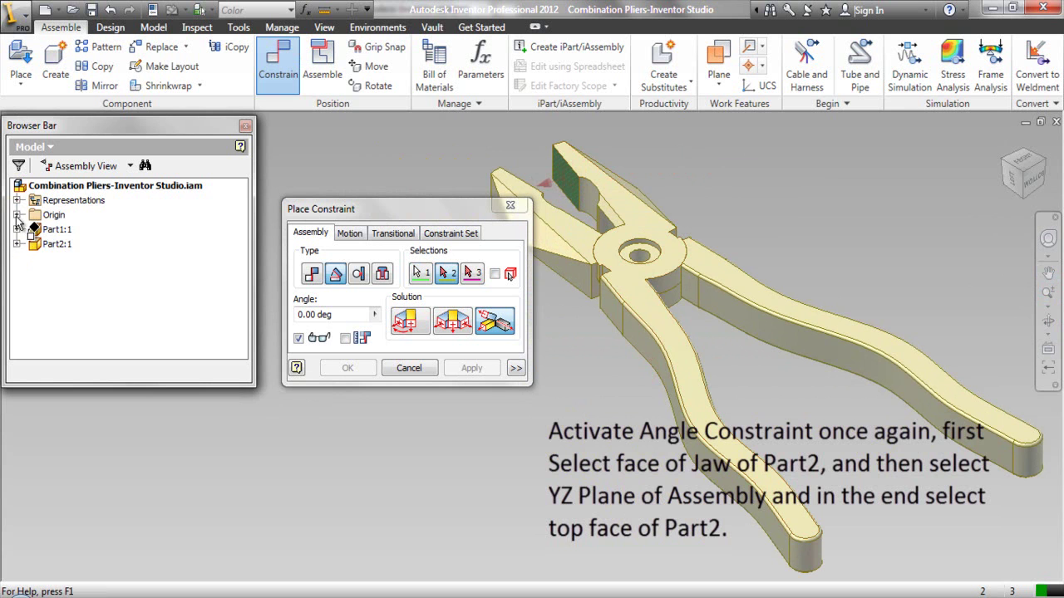
pyautogui.click(17, 215)
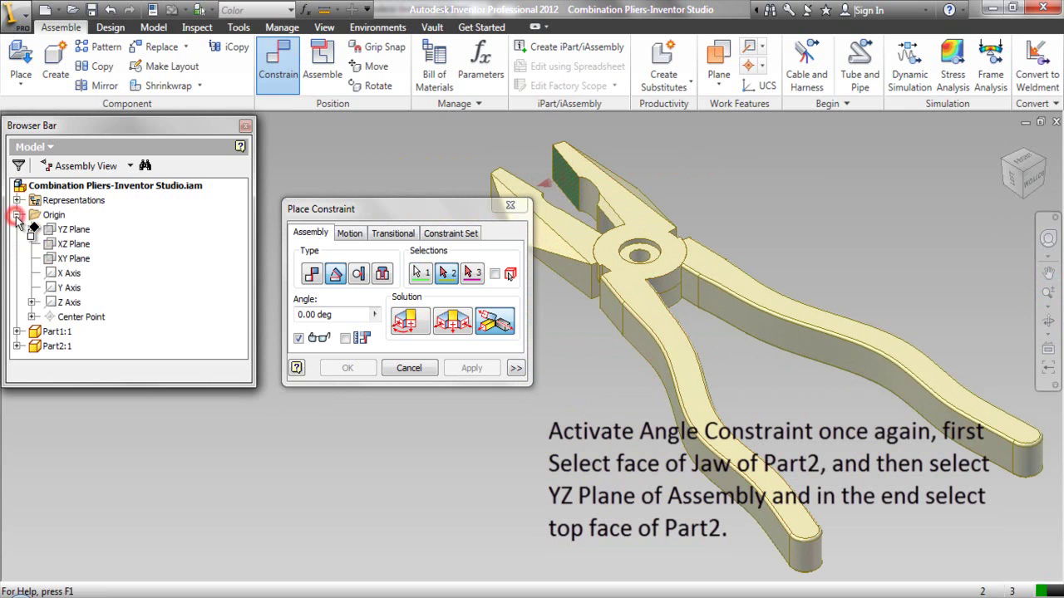
pyautogui.click(75, 230)
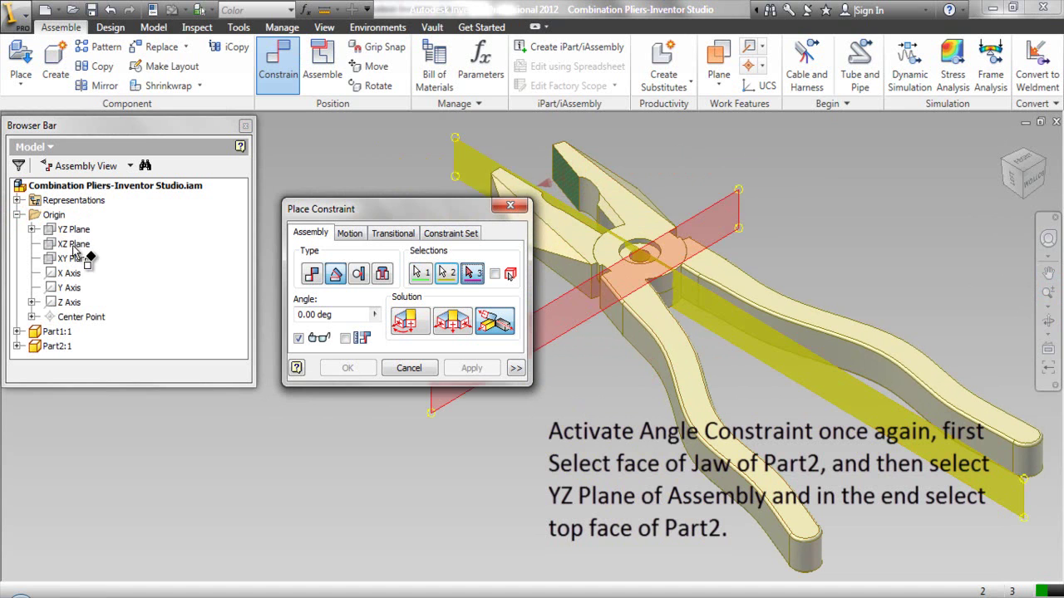
pyautogui.click(617, 198)
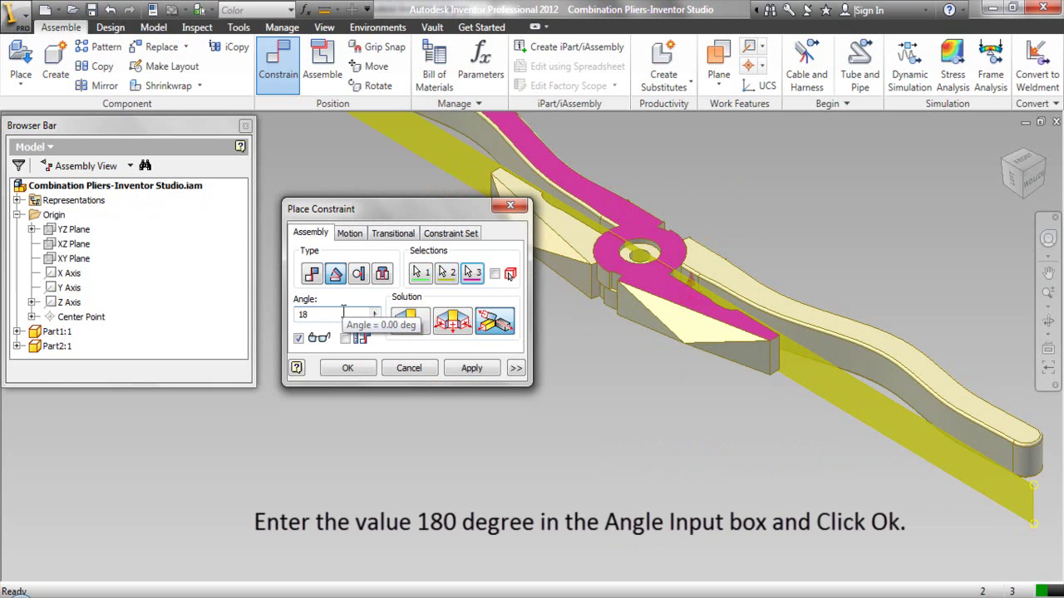
pyautogui.click(347, 367)
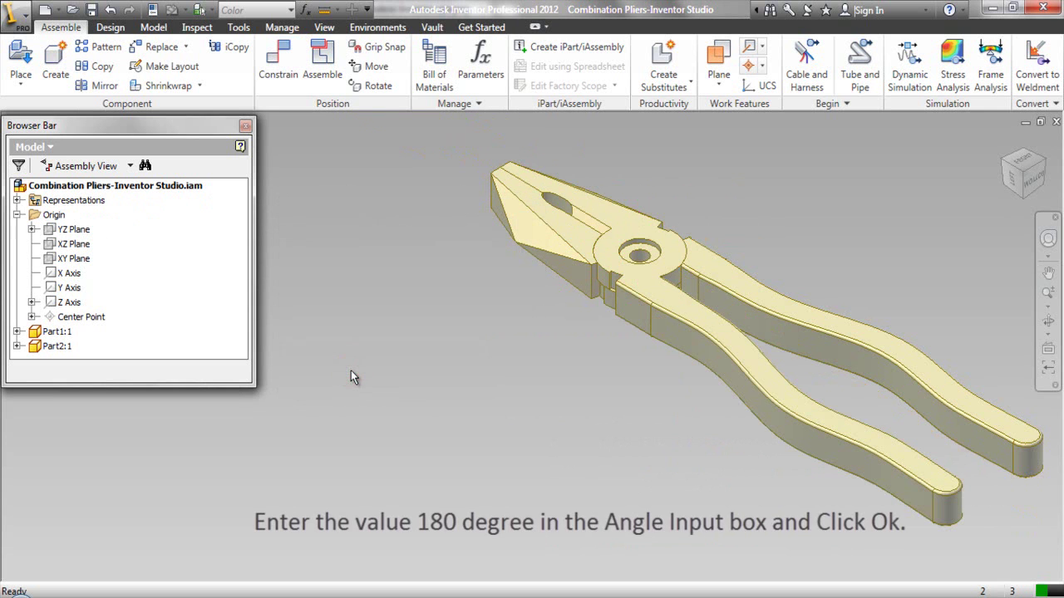
# Place one instance of Rivet from the Combination Pliers-Inventor Studio folder in the empty space beside the pliers.
pyautogui.rightClick(349, 288)
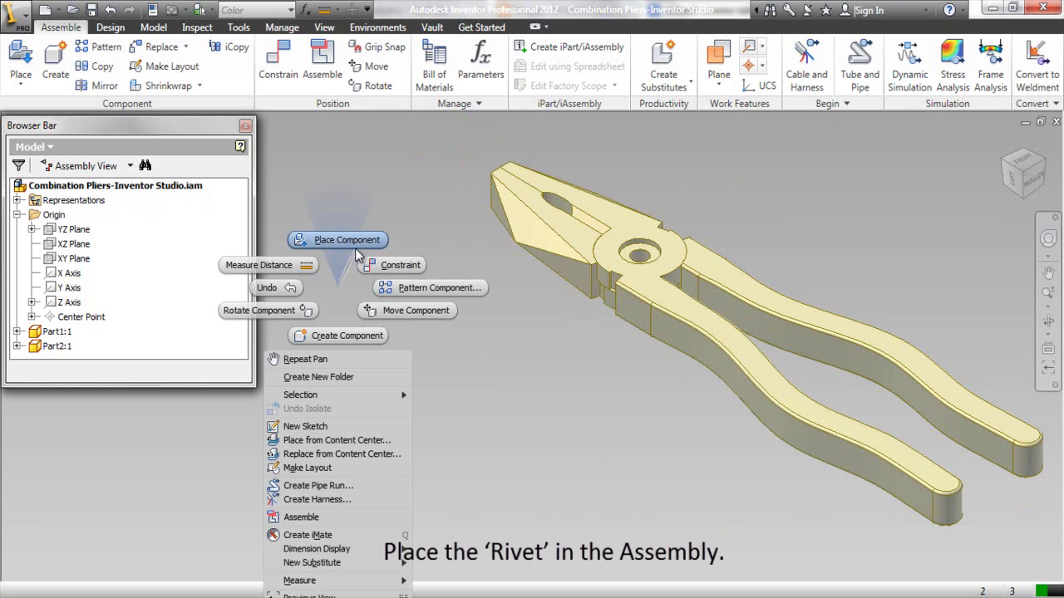
pyautogui.click(349, 241)
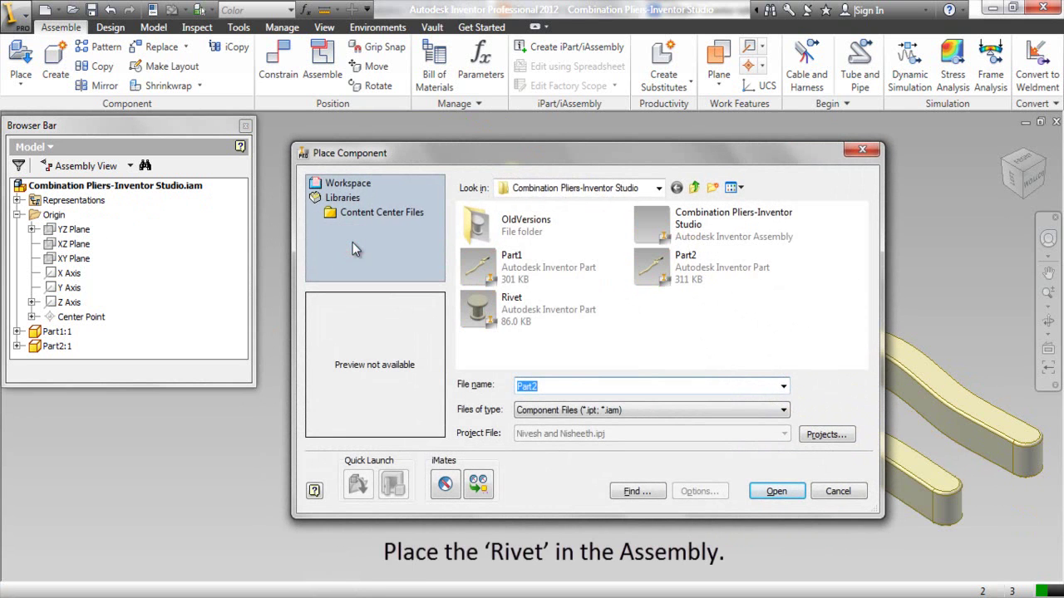
pyautogui.click(515, 319)
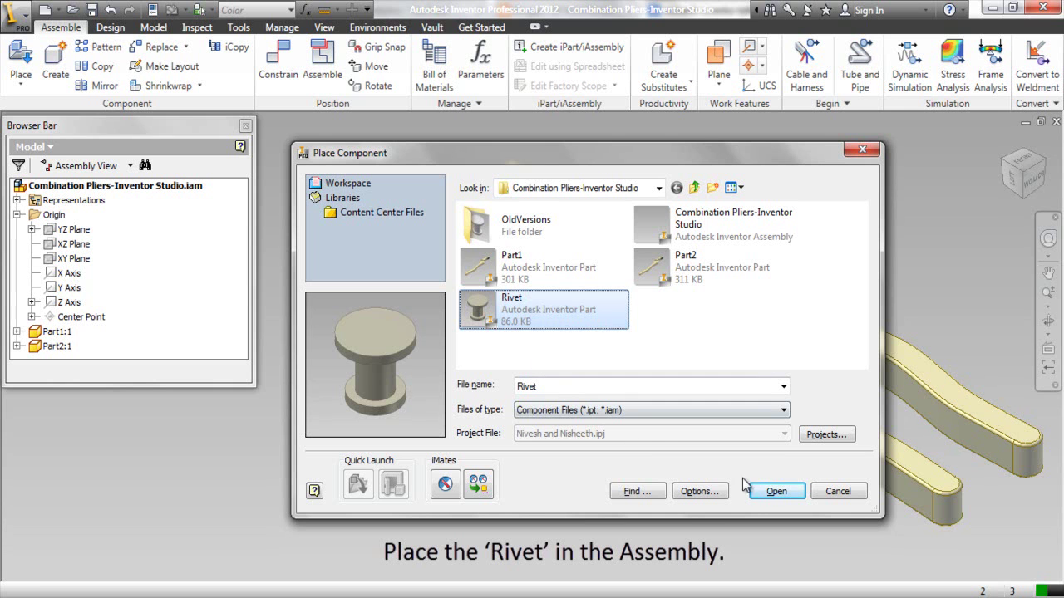
pyautogui.click(771, 491)
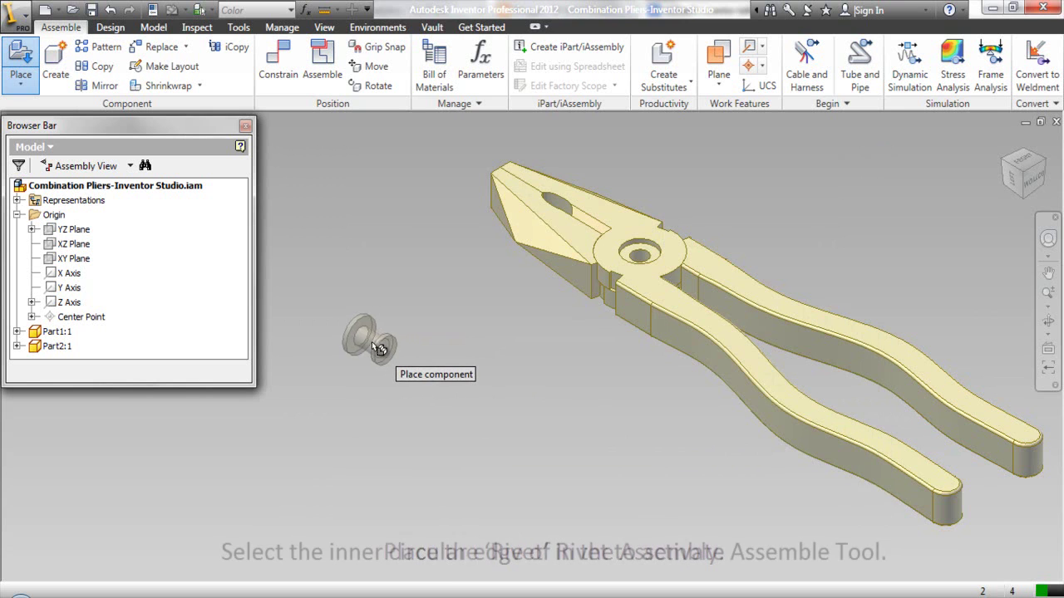
pyautogui.click(374, 343)
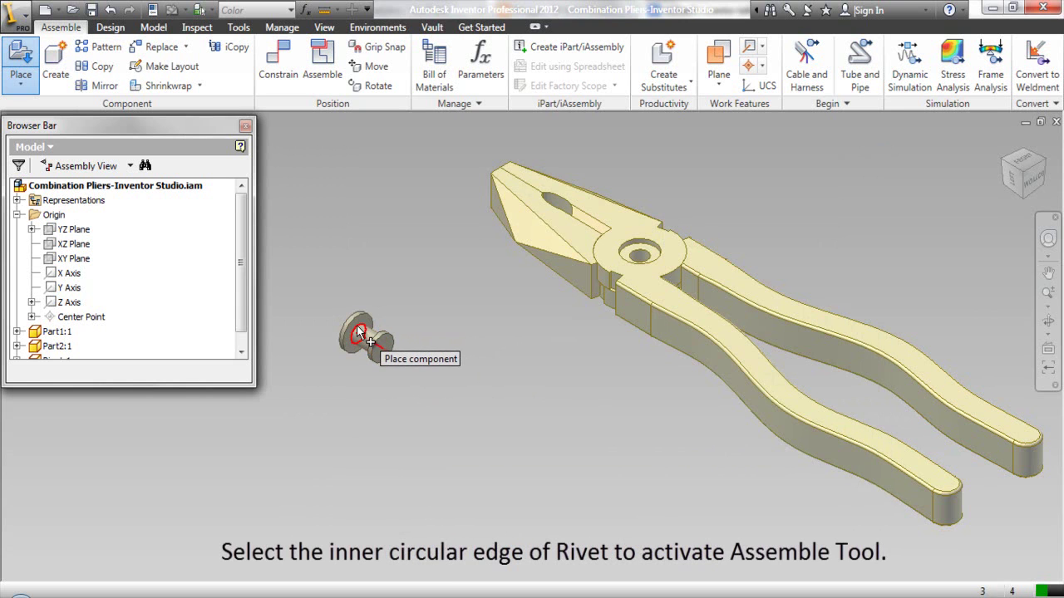
# Assemble the Rivet's inner circular edge to Part2's small inner hole edge with a 0.000 in Insert constraint, and finish placing components.
pyautogui.click(357, 331)
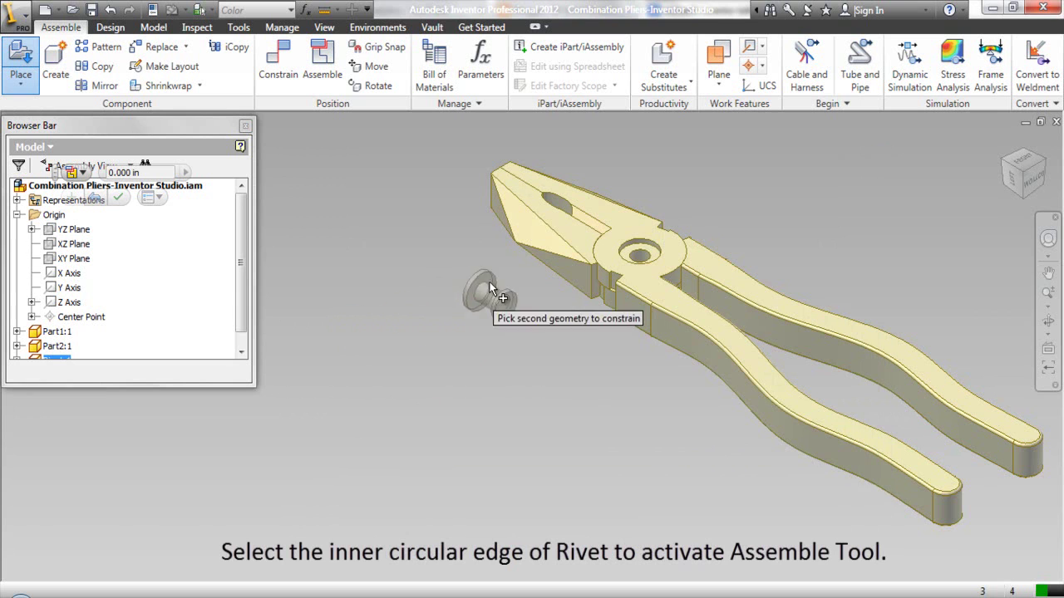
pyautogui.click(633, 256)
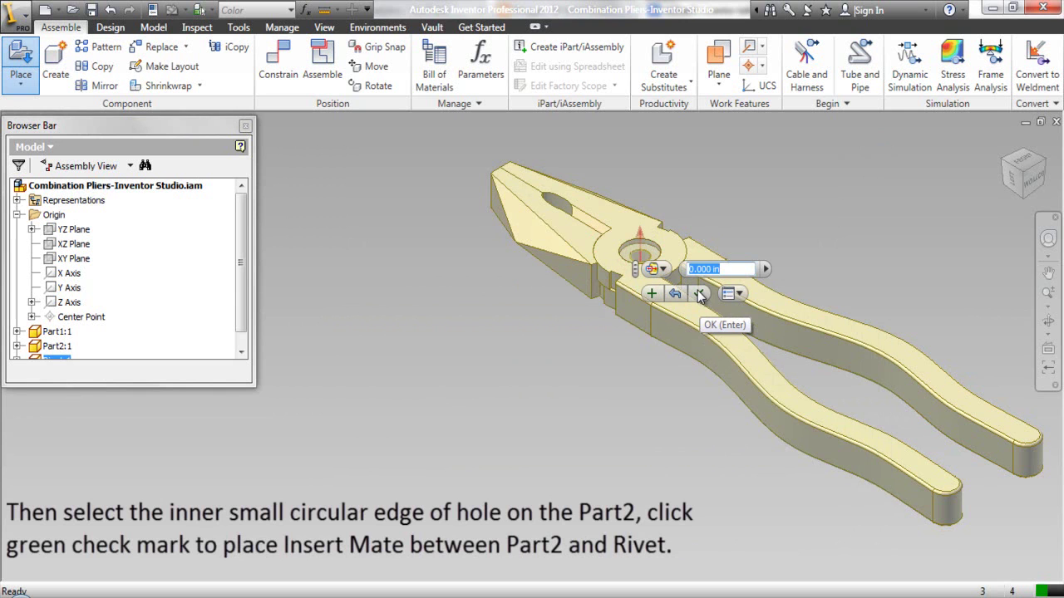
pyautogui.click(698, 295)
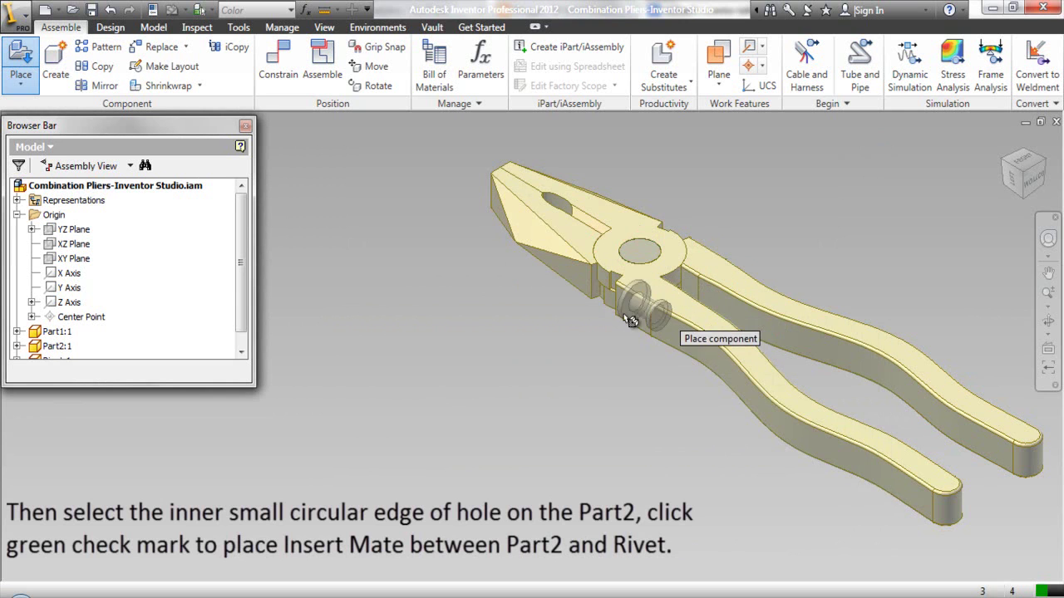
pyautogui.rightClick(418, 335)
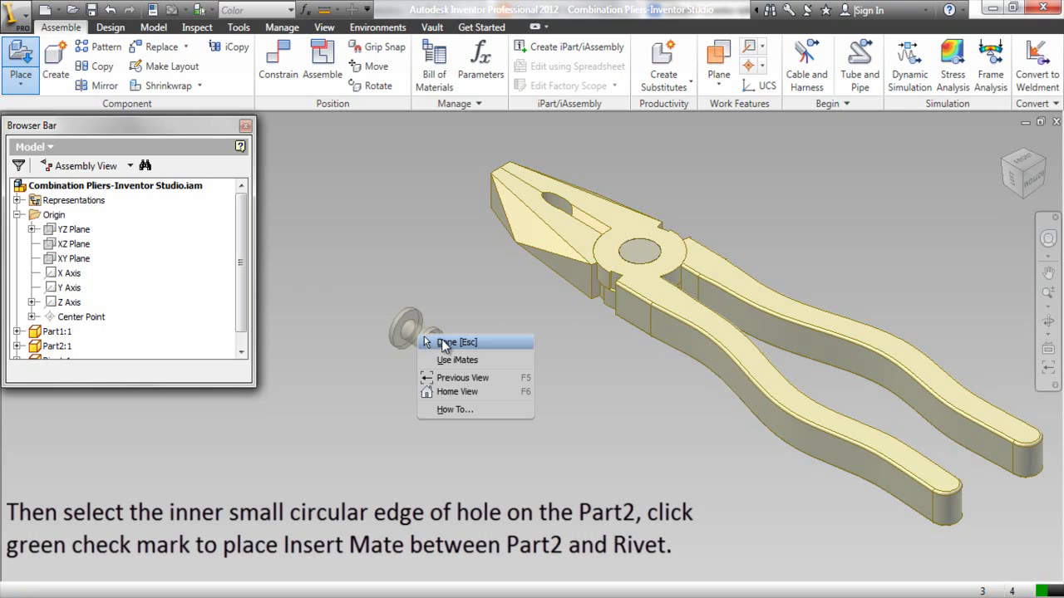
pyautogui.click(443, 343)
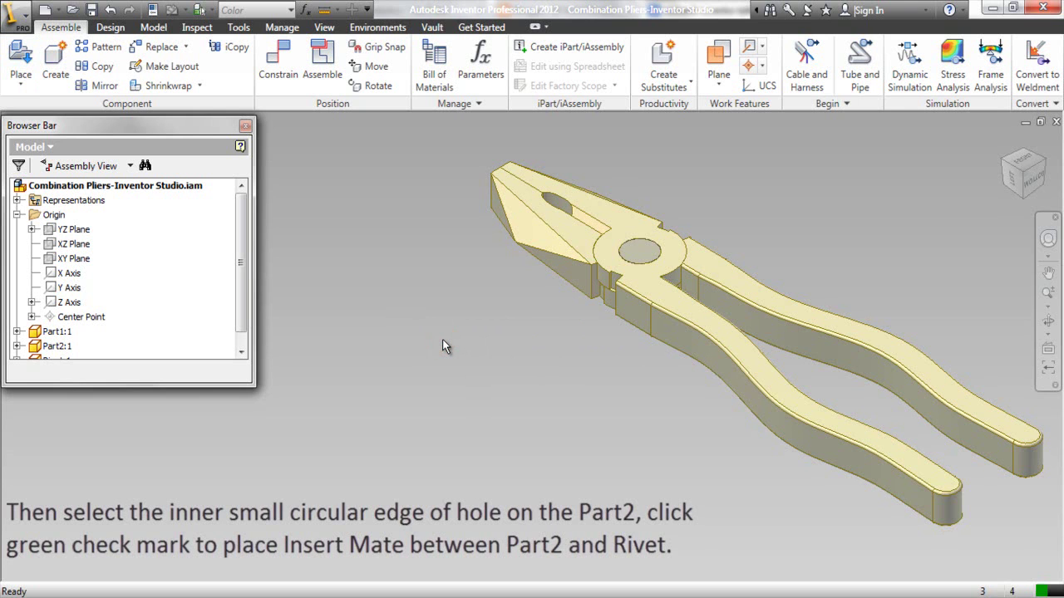
pyautogui.click(512, 284)
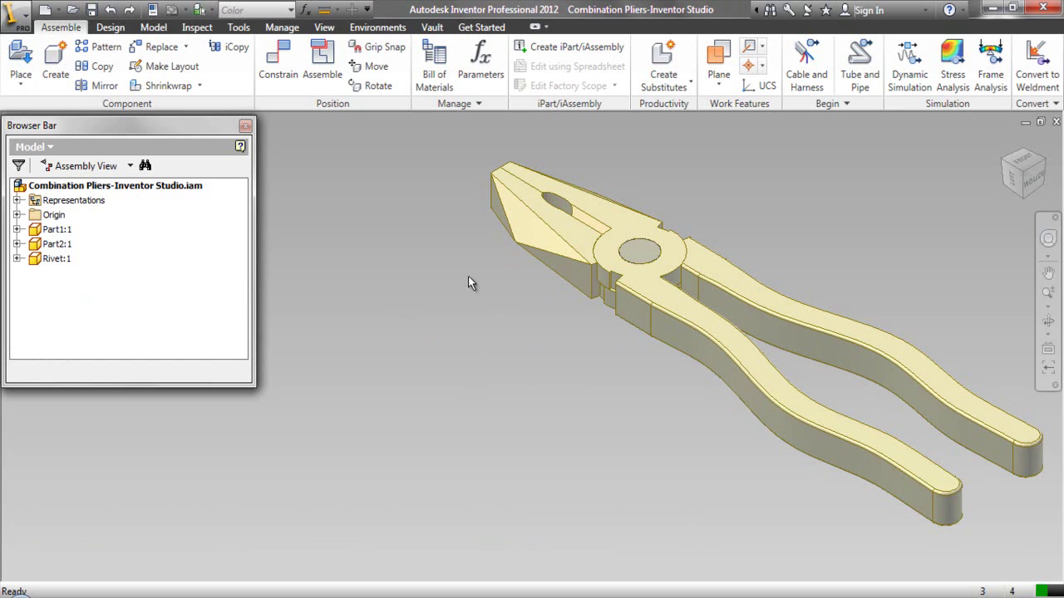
# Switch the model browser to Modeling View and suppress the Angle:2 constraint.
pyautogui.click(129, 167)
pyautogui.click(104, 182)
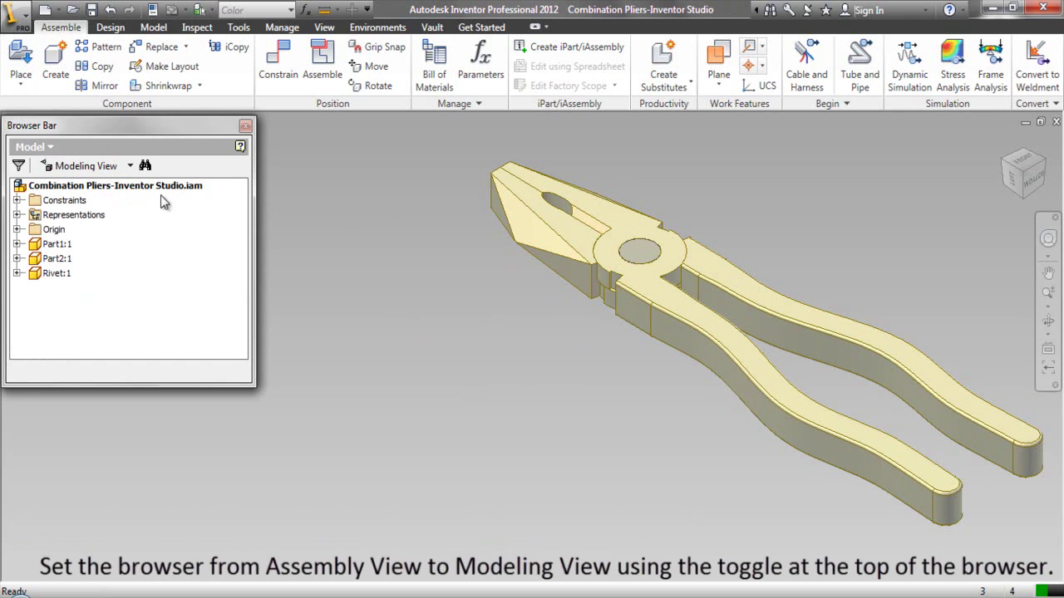
pyautogui.click(62, 200)
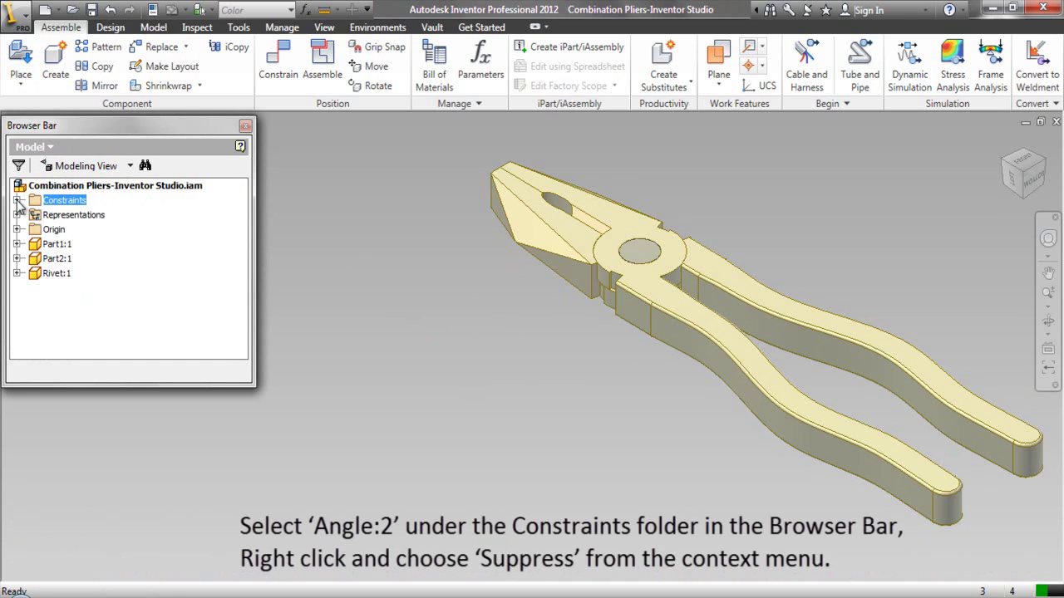
pyautogui.click(17, 200)
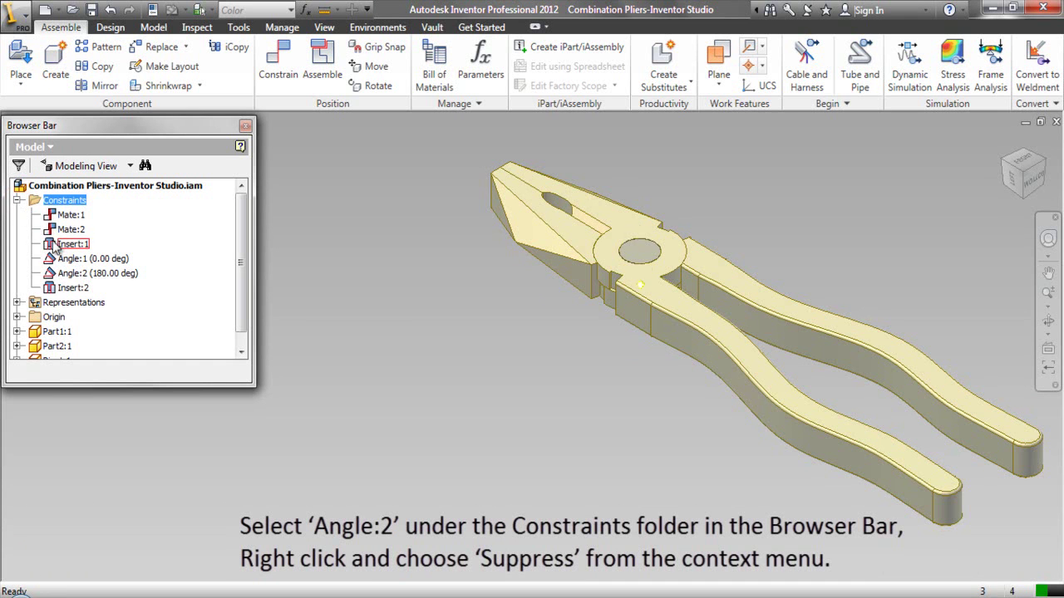
pyautogui.click(90, 274)
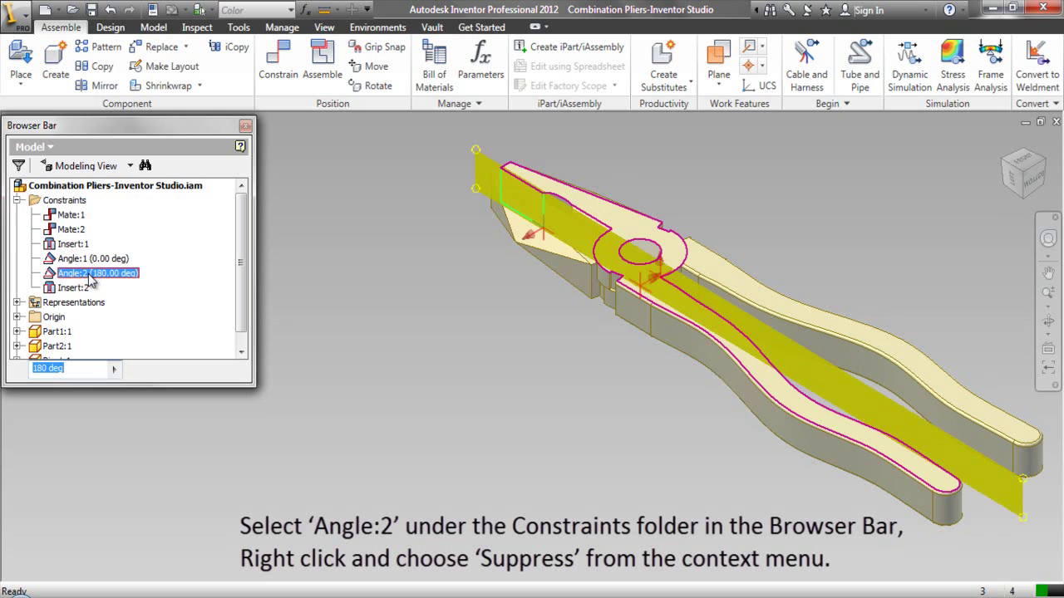
pyautogui.rightClick(89, 280)
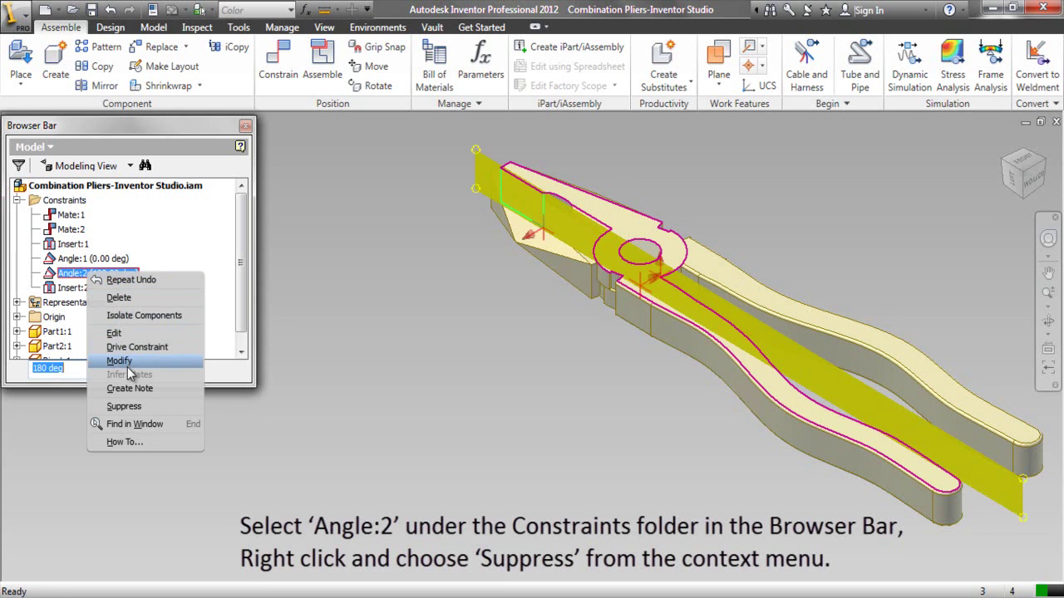
pyautogui.click(124, 406)
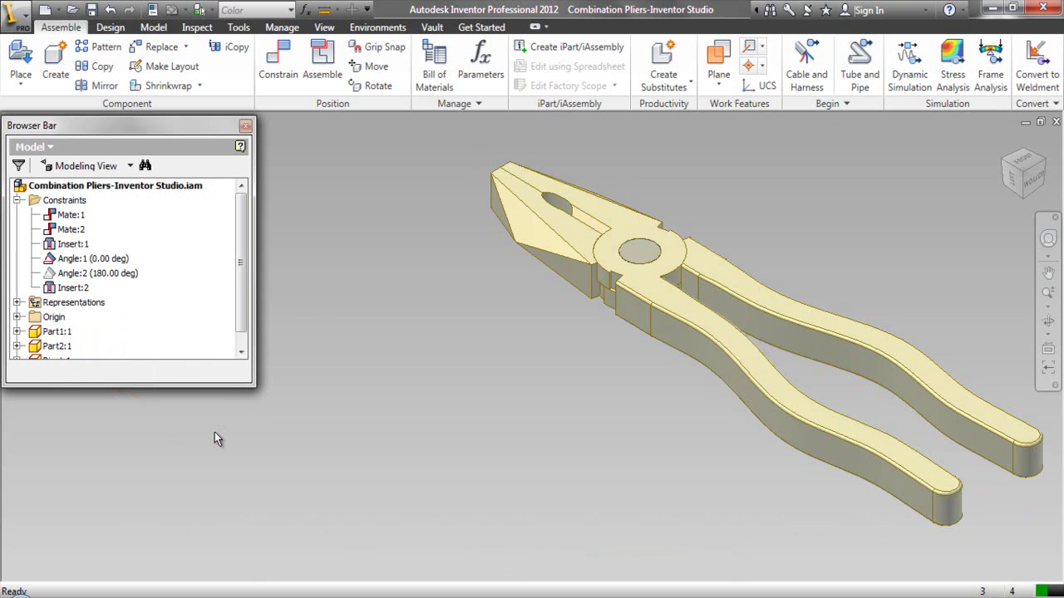
# Add Part1:1 and Part2:1 together to the contact set.
pyautogui.moveTo(242, 283); pyautogui.dragTo(245, 307)
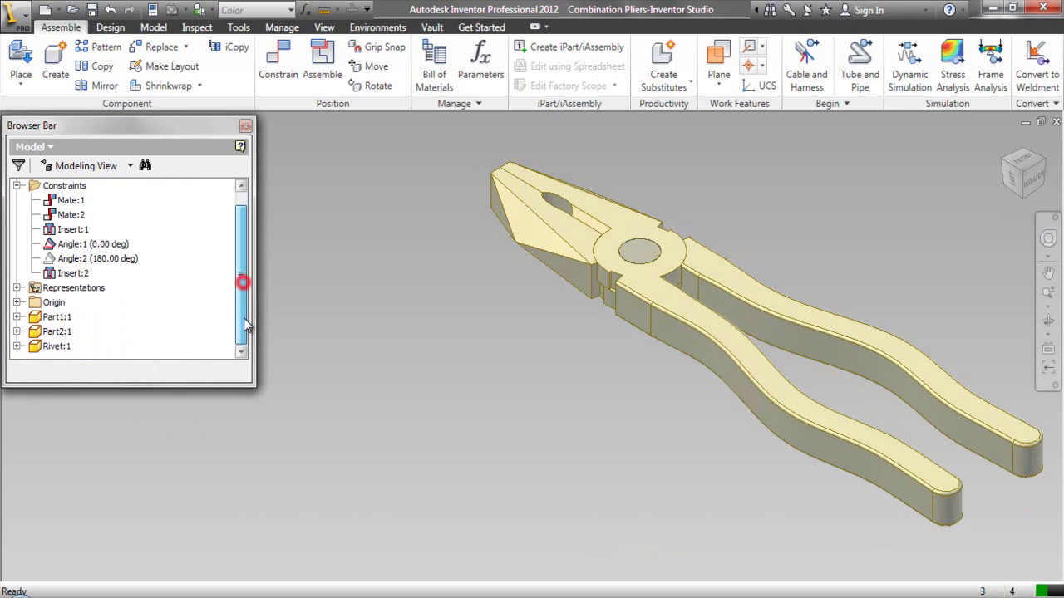
pyautogui.click(63, 319)
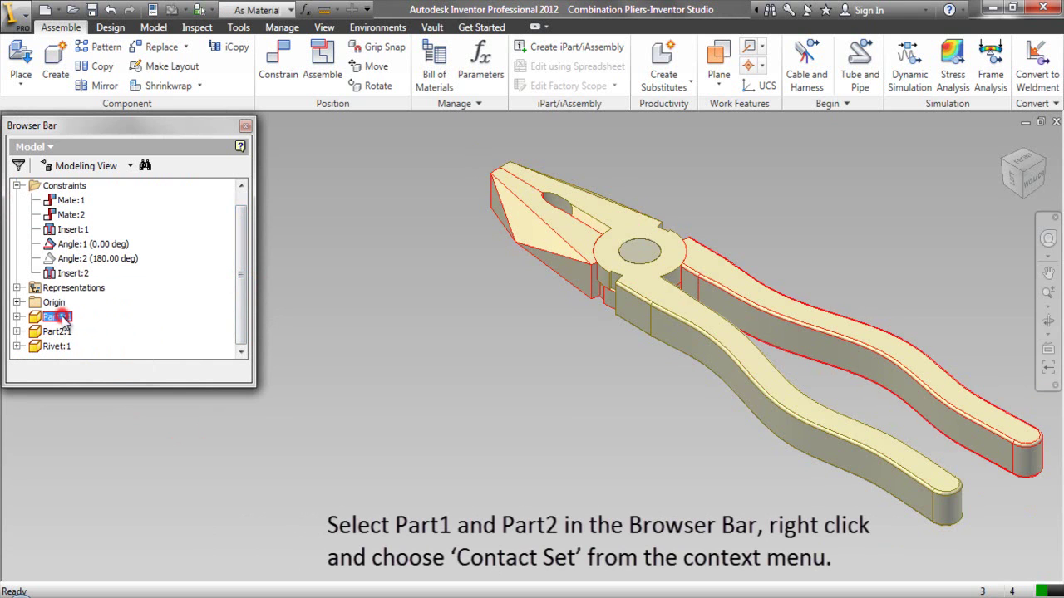
pyautogui.keyDown('ctrl'); pyautogui.click(63, 330); pyautogui.keyUp('ctrl')
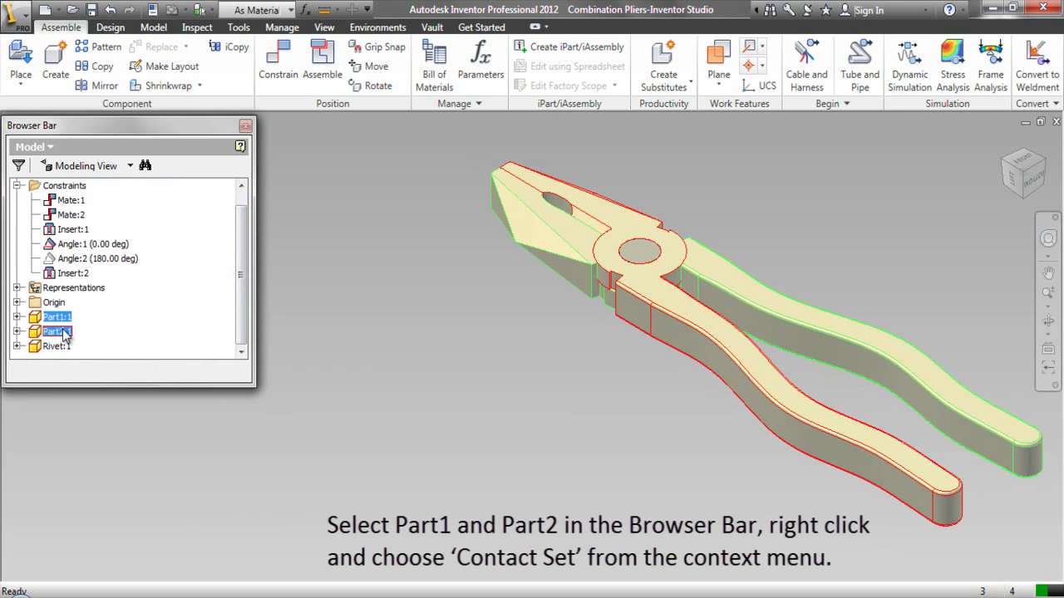
pyautogui.rightClick(65, 333)
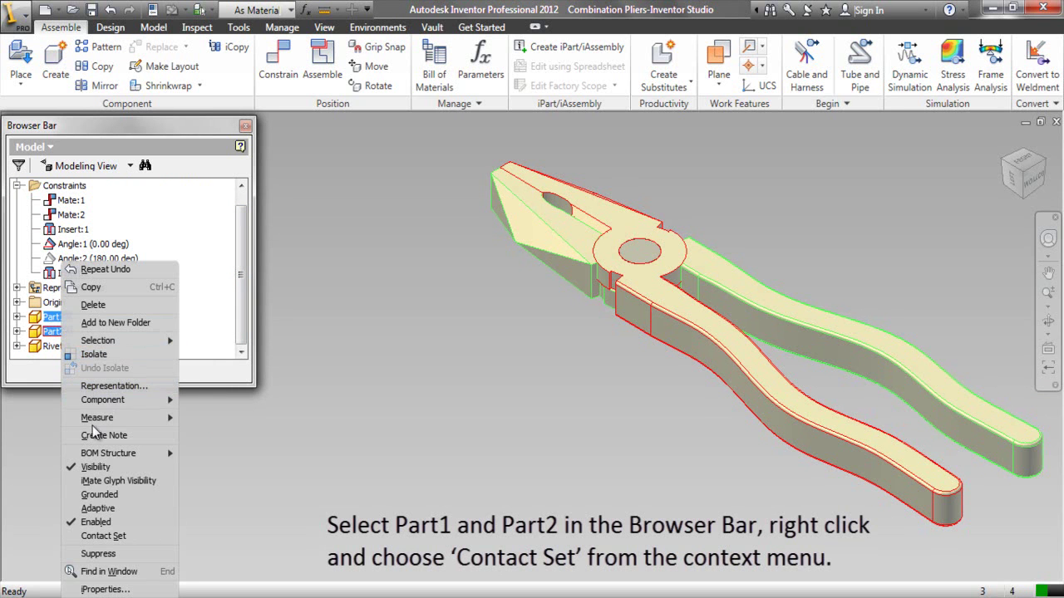
pyautogui.click(84, 538)
pyautogui.click(113, 487)
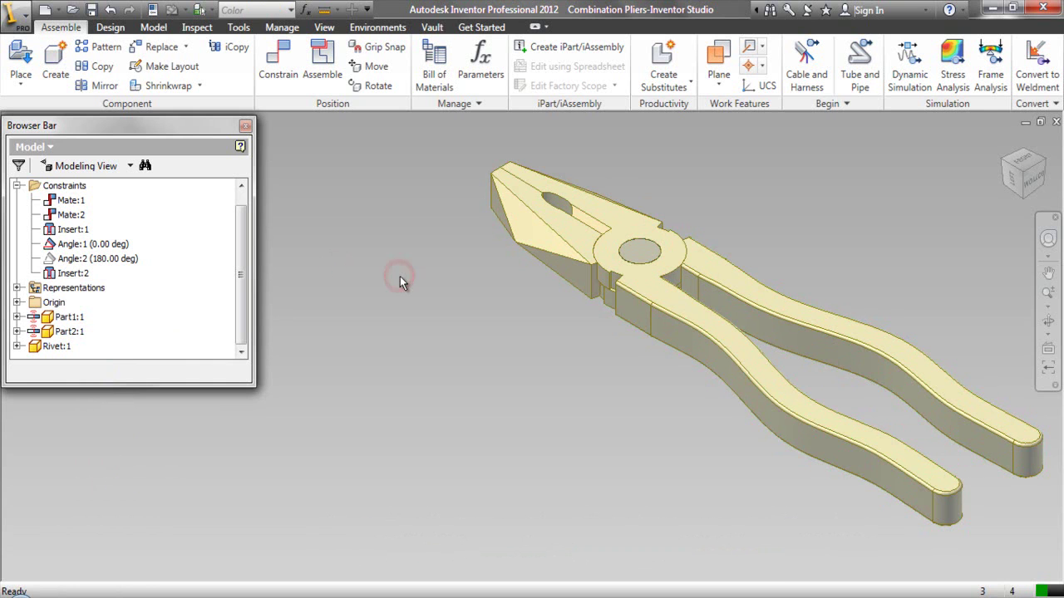
# Activate the contact solver so that physical contact between the two jaws is detected.
pyautogui.click(197, 28)
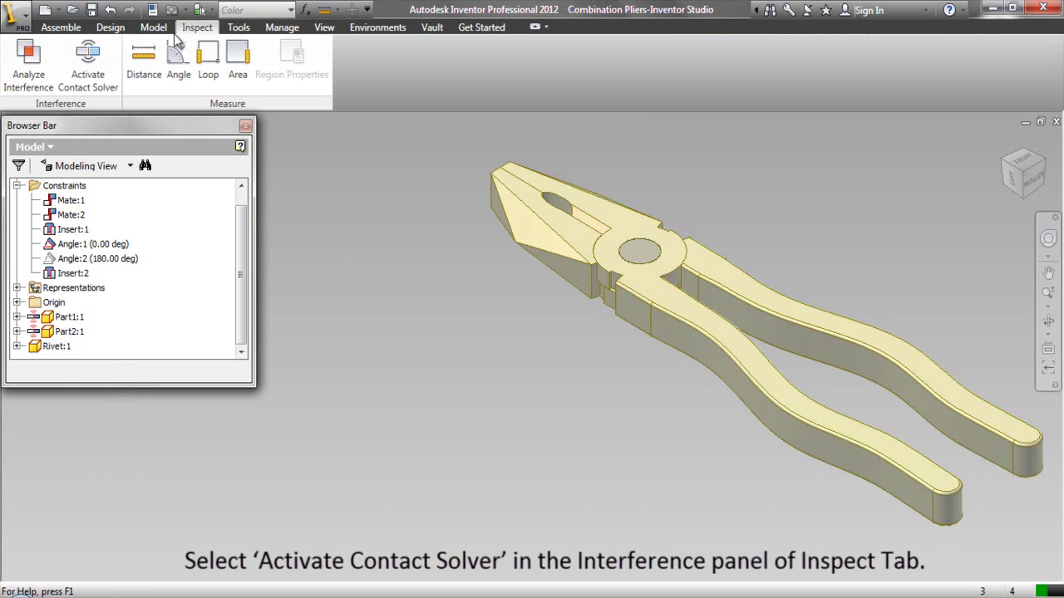
pyautogui.click(95, 105)
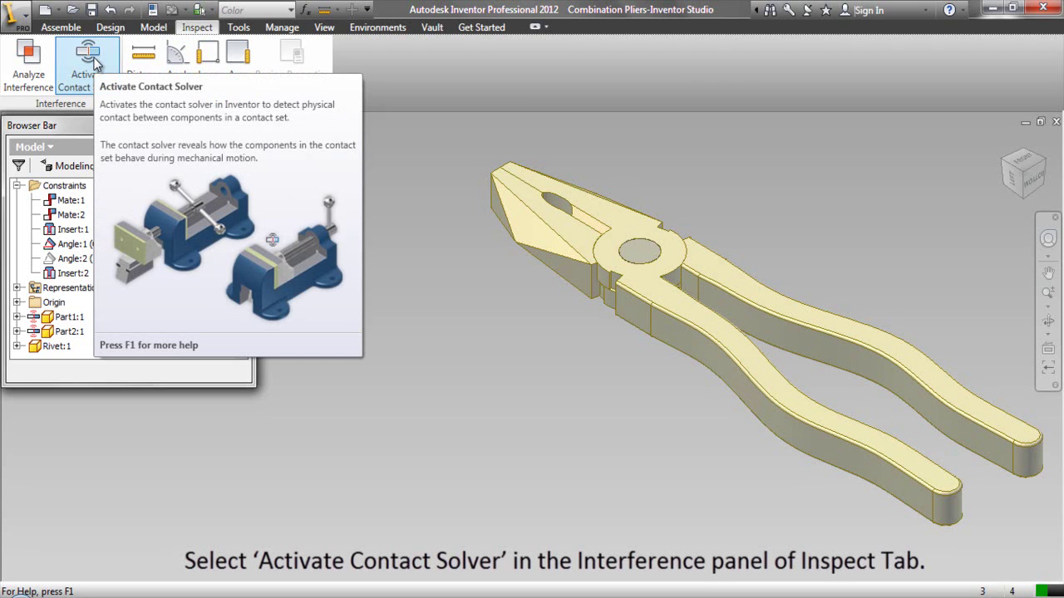
pyautogui.click(96, 65)
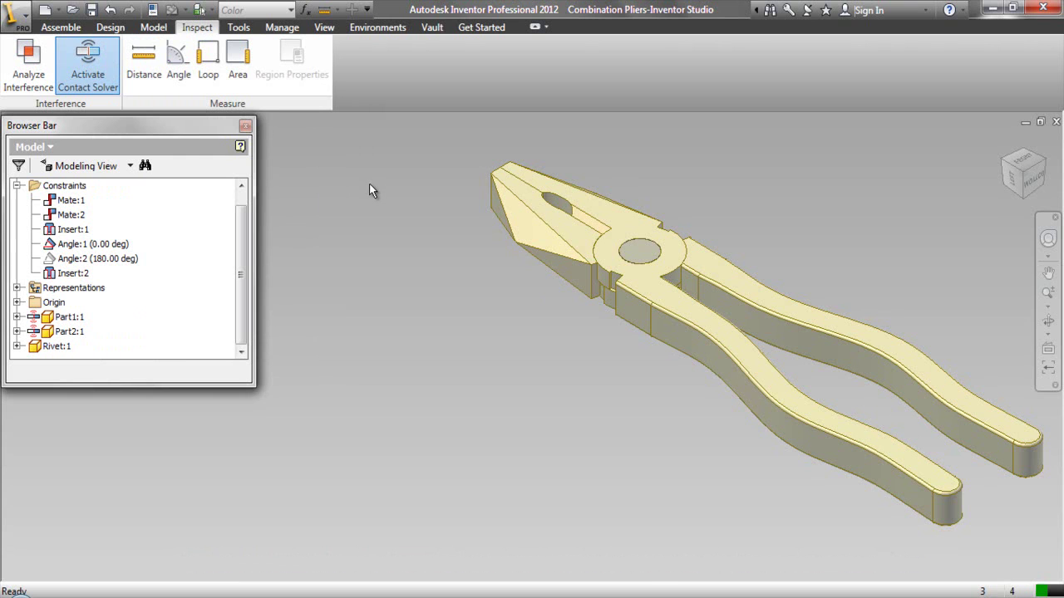
# Swing Part2's handle away from Part1 to open the pliers until the two parts collide.
pyautogui.click(1049, 169)
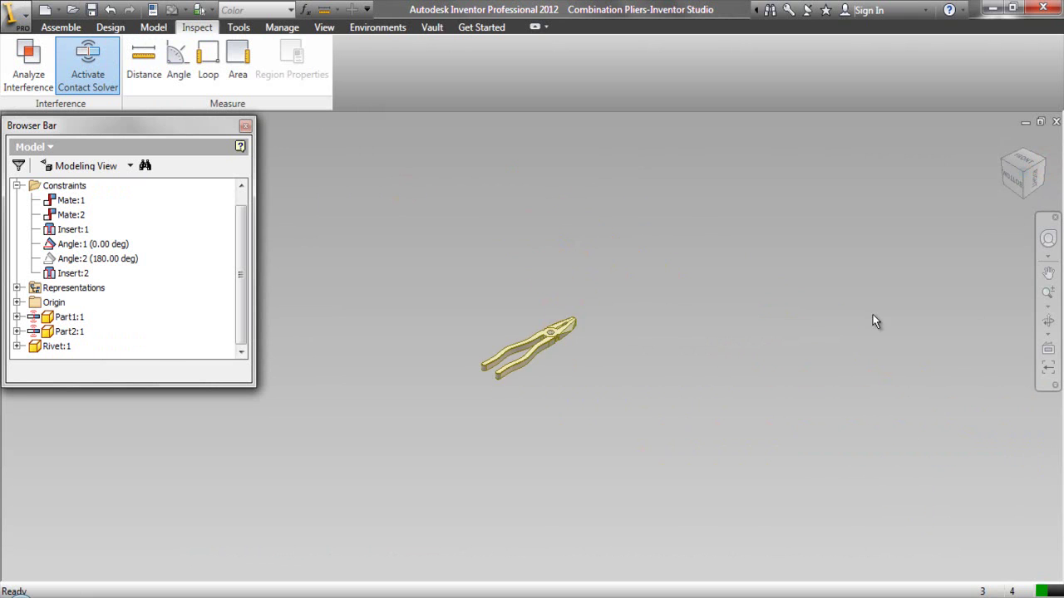
pyautogui.scroll(2, 522, 347)
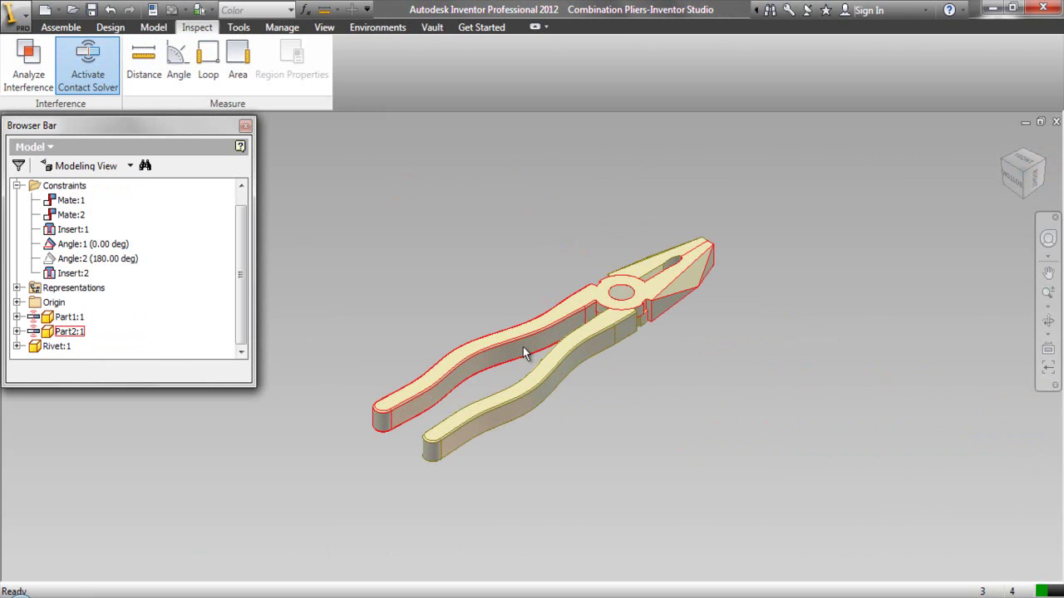
pyautogui.scroll(2, 522, 347)
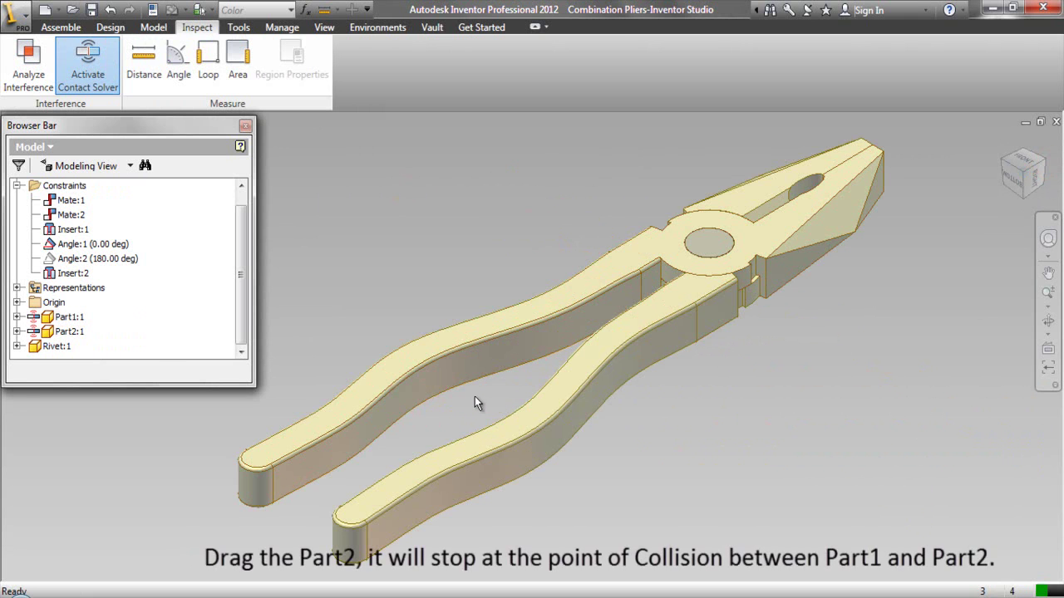
pyautogui.click(432, 370)
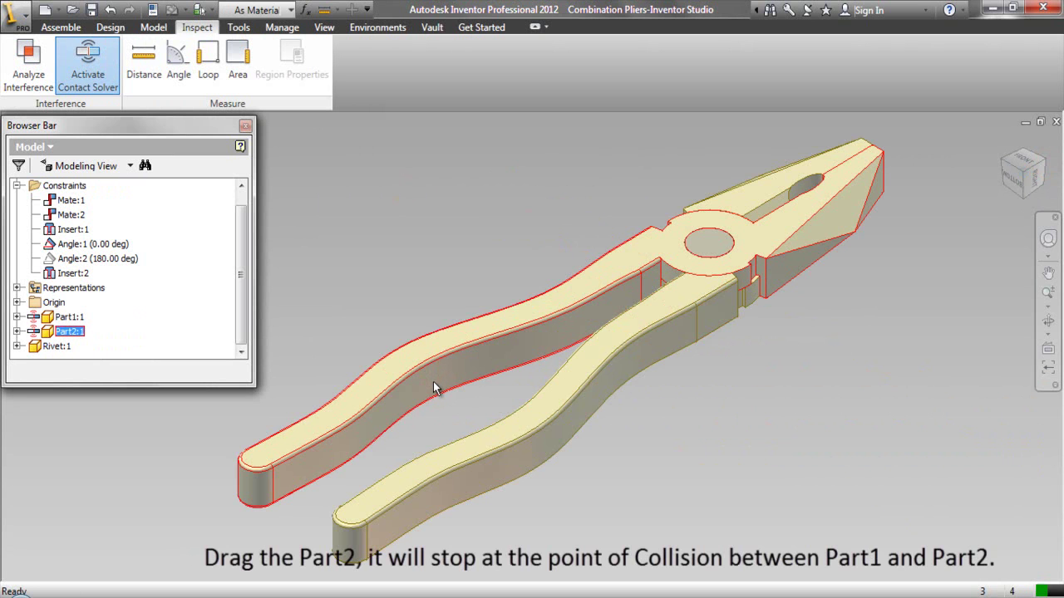
pyautogui.moveTo(432, 383); pyautogui.dragTo(432, 178)
pyautogui.click(437, 166)
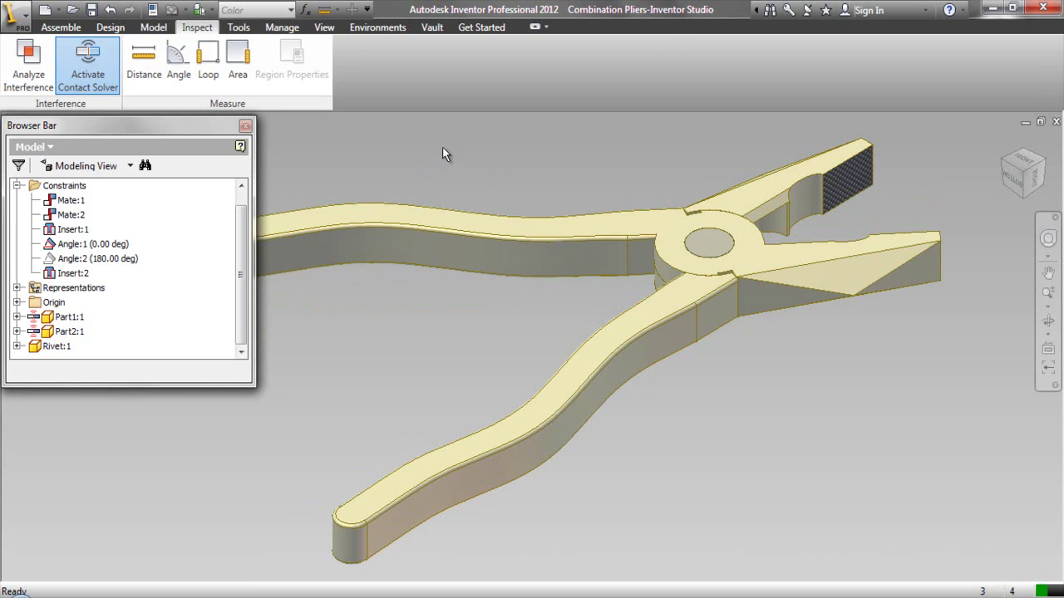
# Measure the swing angle between the straight inner tip edges of the Part1 and Part2 jaws in the front view.
pyautogui.click(338, 10)
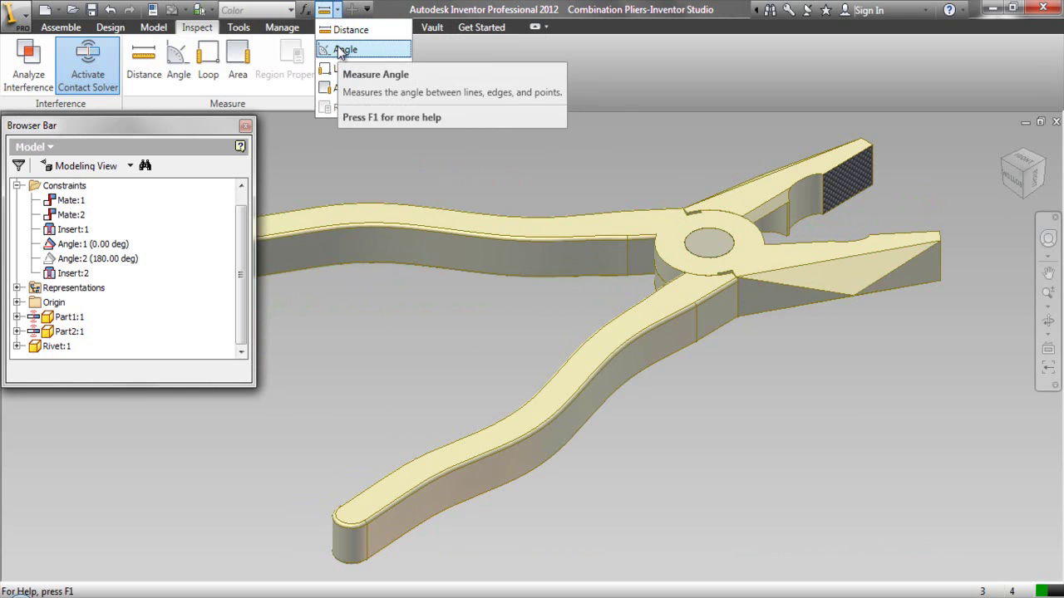
pyautogui.click(341, 50)
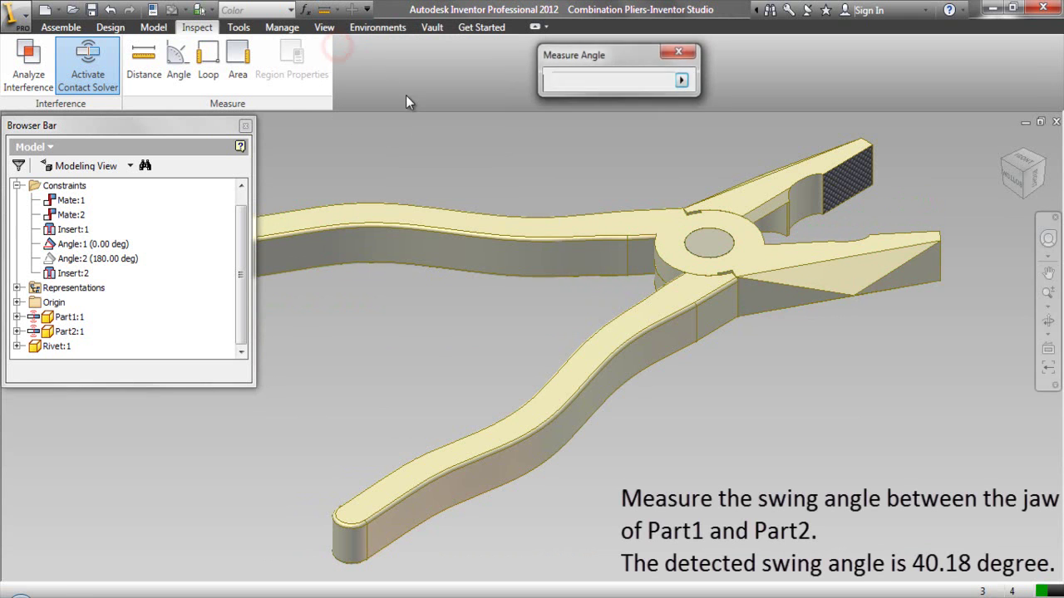
pyautogui.click(1022, 167)
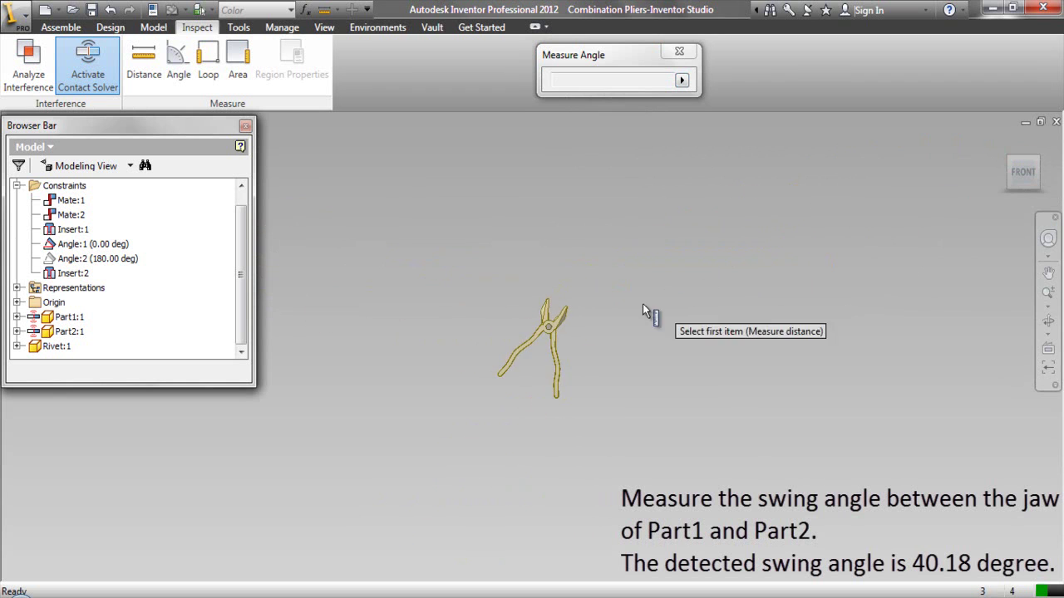
pyautogui.scroll(3, 553, 310)
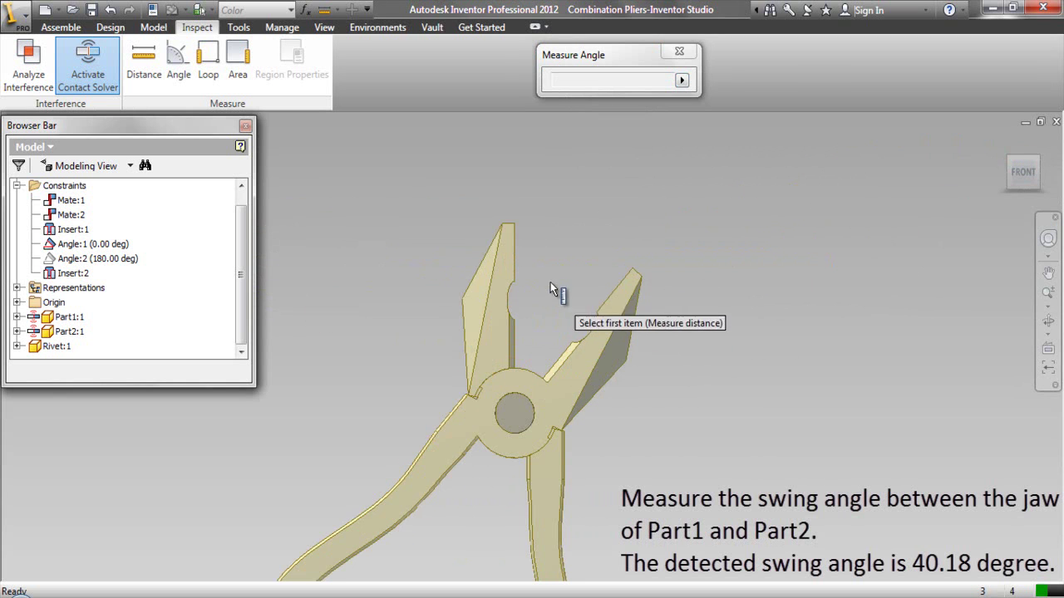
pyautogui.scroll(3, 525, 257)
pyautogui.click(504, 260)
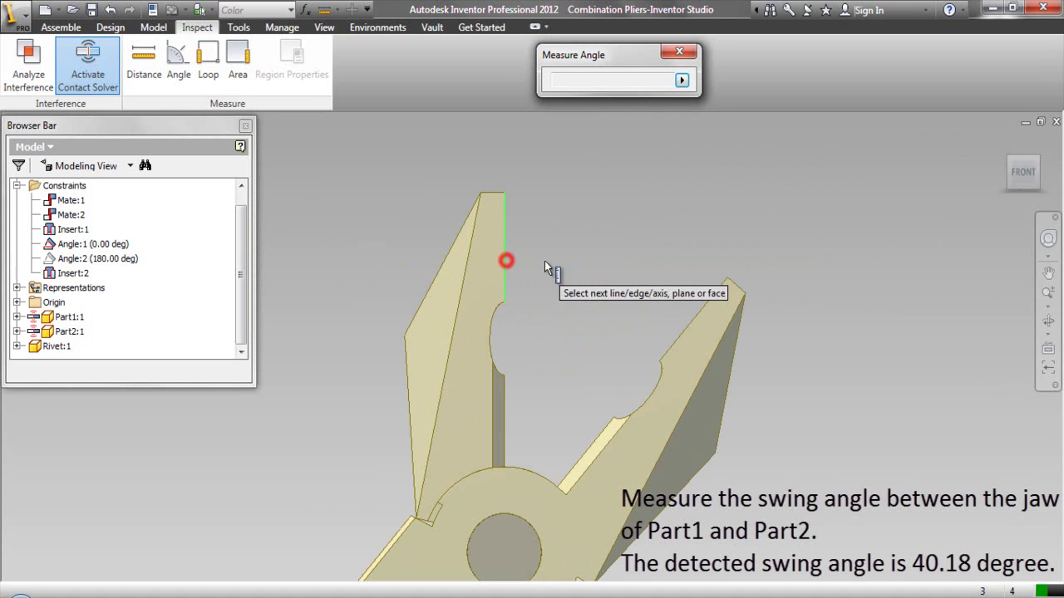
pyautogui.click(690, 318)
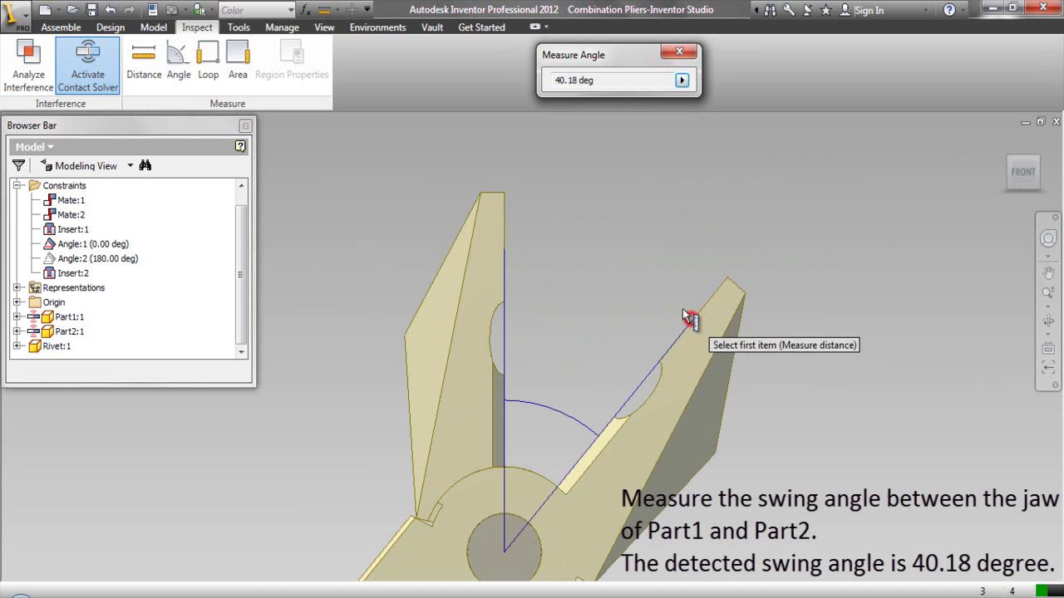
pyautogui.moveTo(615, 51); pyautogui.dragTo(654, 117)
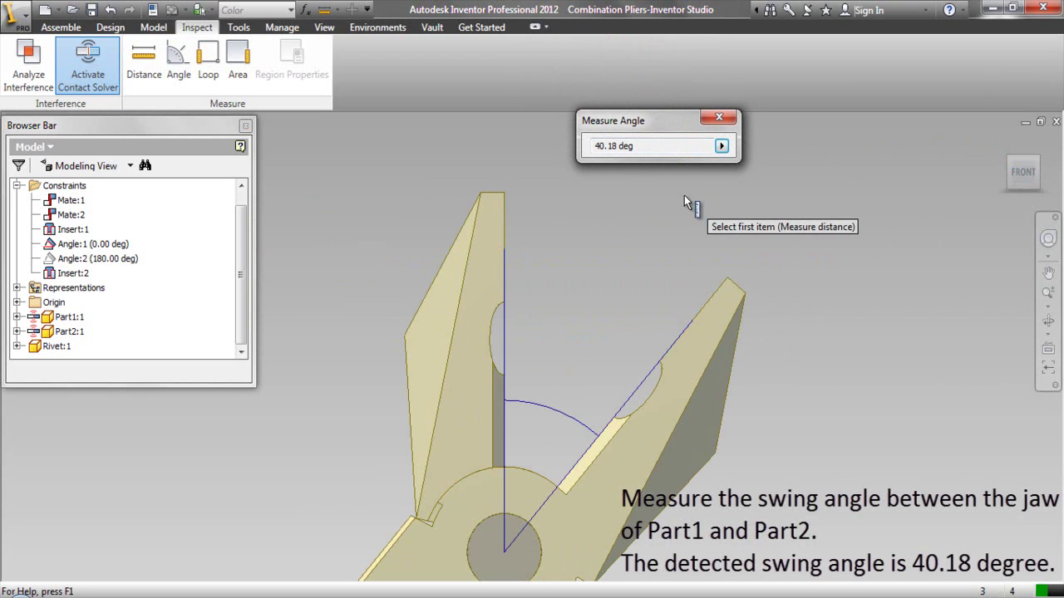
pyautogui.rightClick(786, 196)
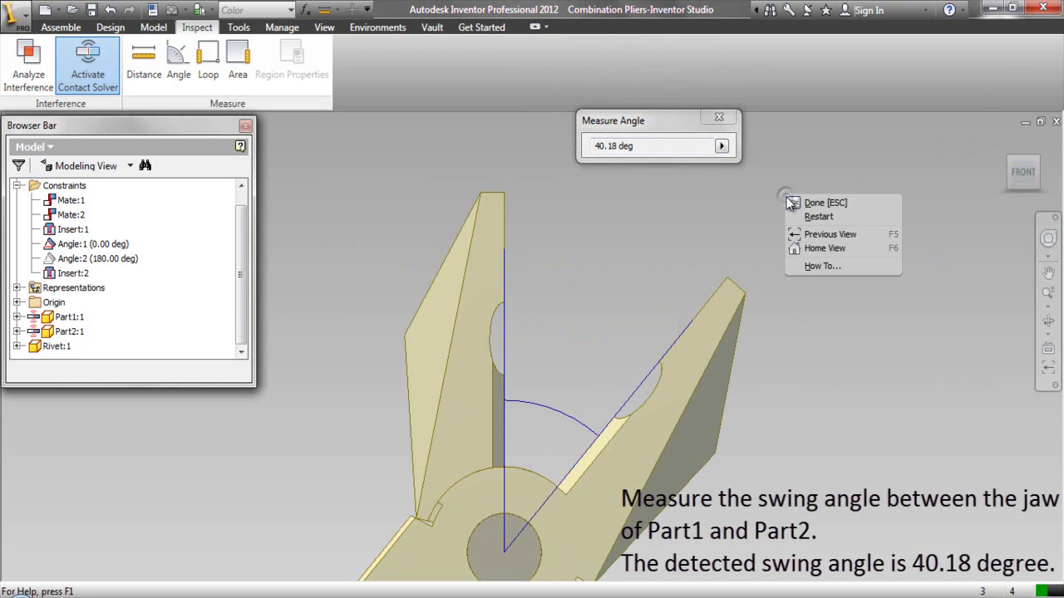
pyautogui.click(796, 201)
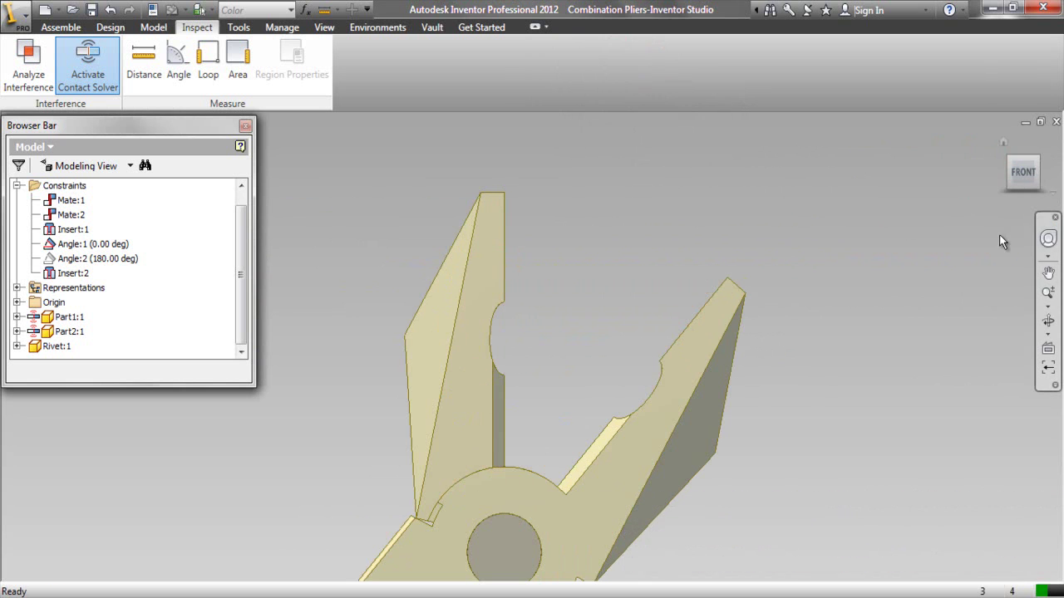
# Unsuppress the Angle:2 constraint to close the pliers, and deactivate the contact solver.
pyautogui.click(1048, 239)
pyautogui.moveTo(943, 276)
pyautogui.mouseDown()
pyautogui.moveTo(954, 271)
pyautogui.moveTo(904, 290)
pyautogui.mouseUp()
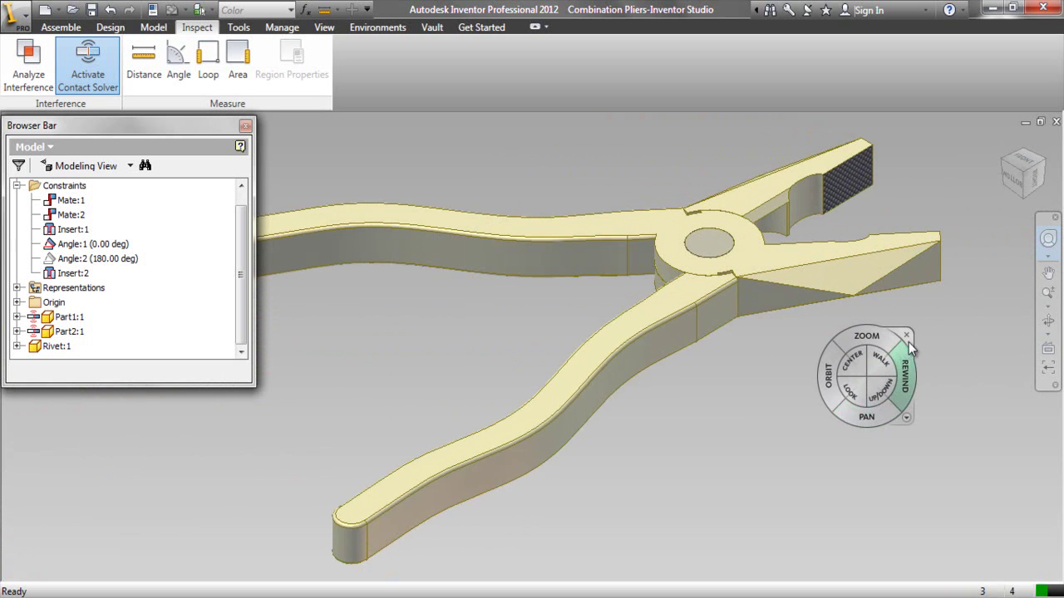
pyautogui.click(905, 336)
pyautogui.click(906, 334)
pyautogui.click(93, 260)
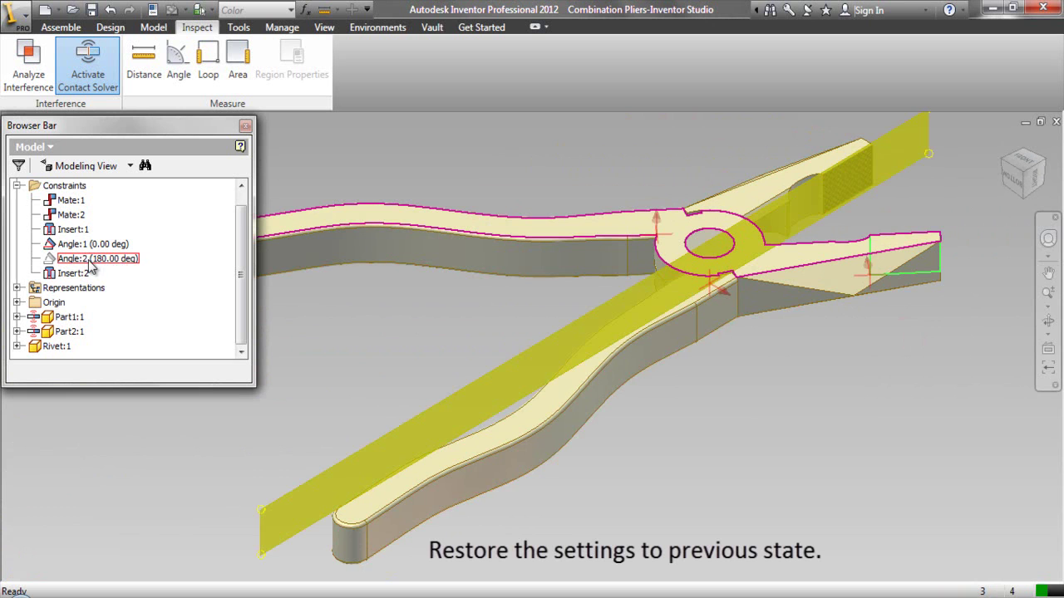
pyautogui.rightClick(93, 262)
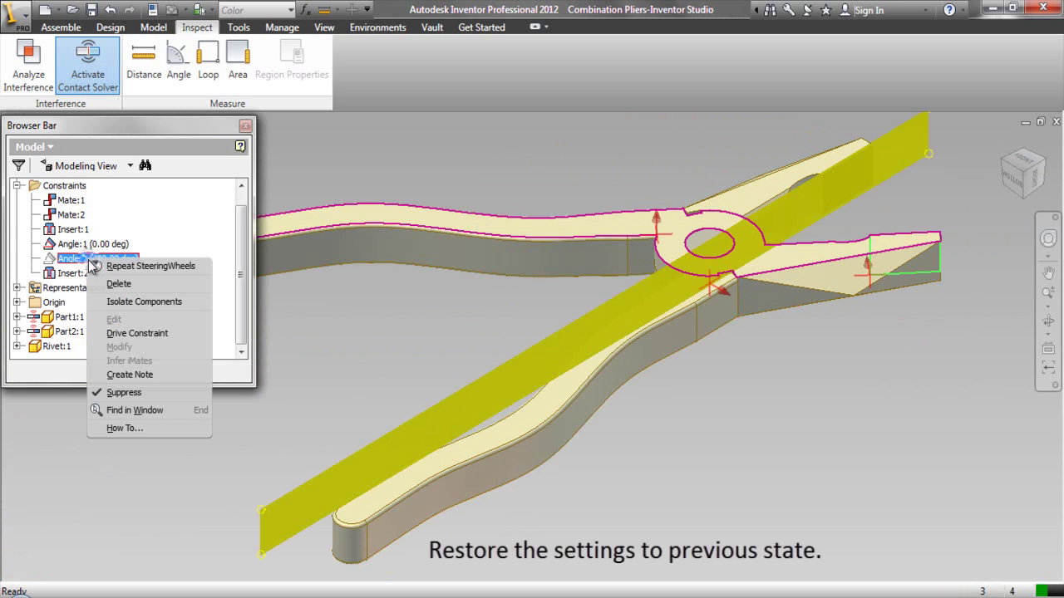
pyautogui.click(113, 394)
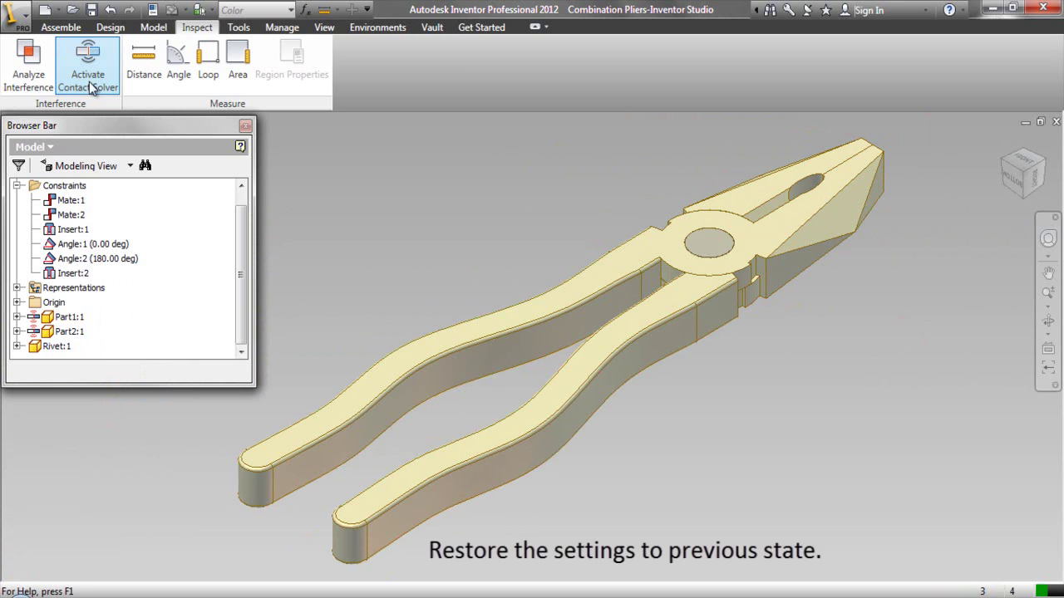
pyautogui.click(379, 269)
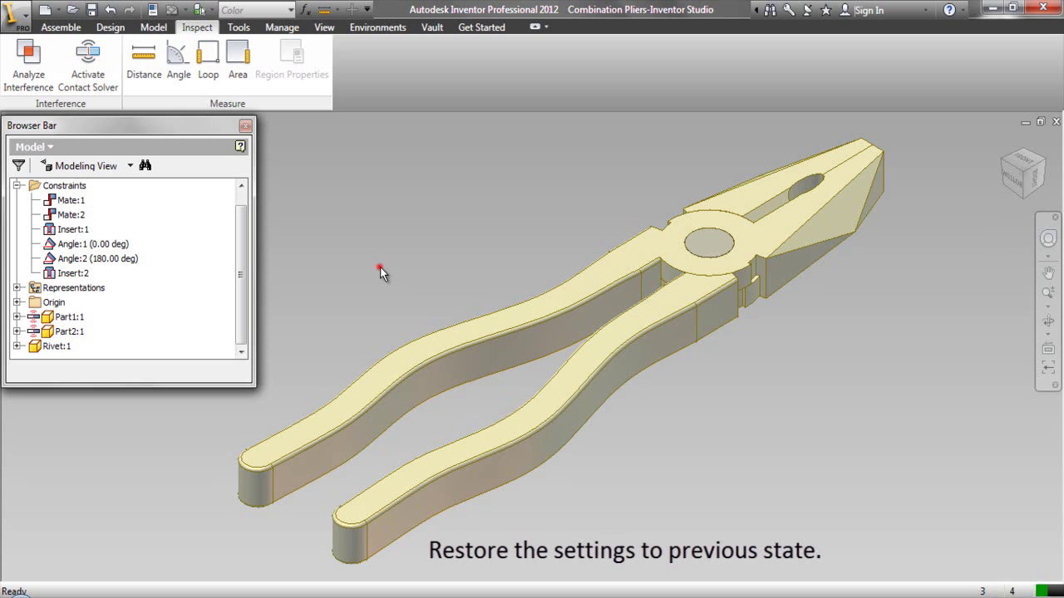
# Remove Part1:1 and Part2:1 from the contact set and collapse all nodes of the model tree.
pyautogui.click(70, 316)
pyautogui.keyDown('ctrl'); pyautogui.click(81, 332); pyautogui.keyUp('ctrl')
pyautogui.rightClick(80, 332)
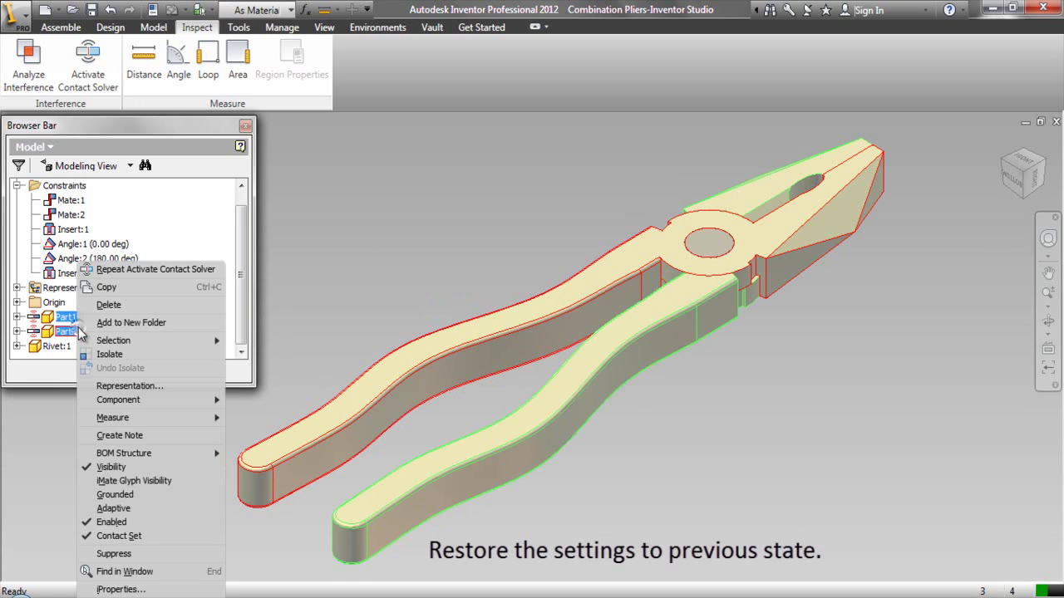
pyautogui.click(90, 536)
pyautogui.click(93, 492)
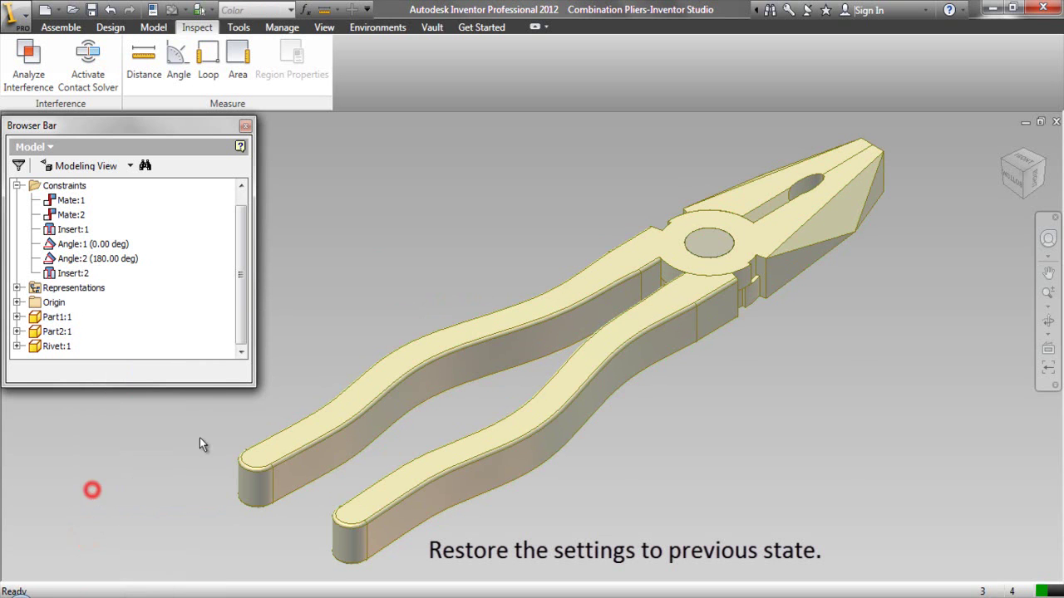
pyautogui.rightClick(186, 252)
pyautogui.click(215, 564)
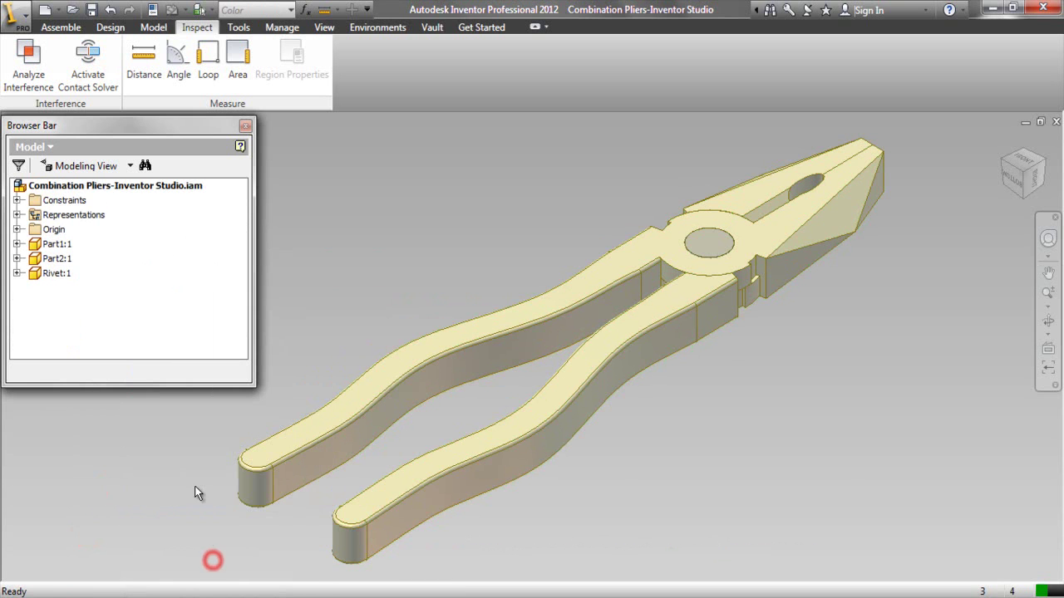
# Enter the Inventor Studio environment for the pliers assembly.
pyautogui.click(63, 27)
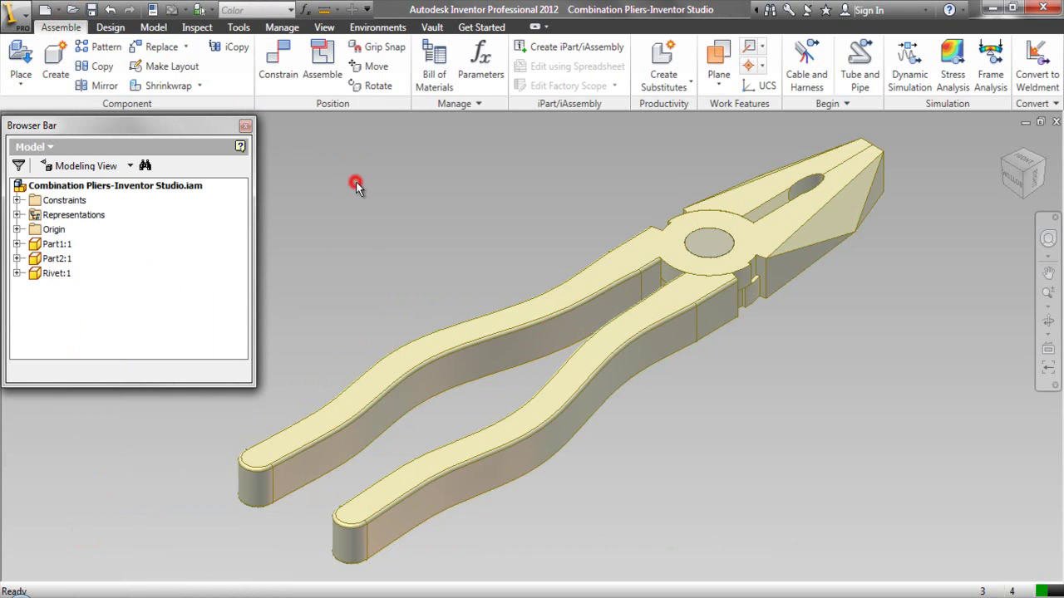
pyautogui.click(368, 26)
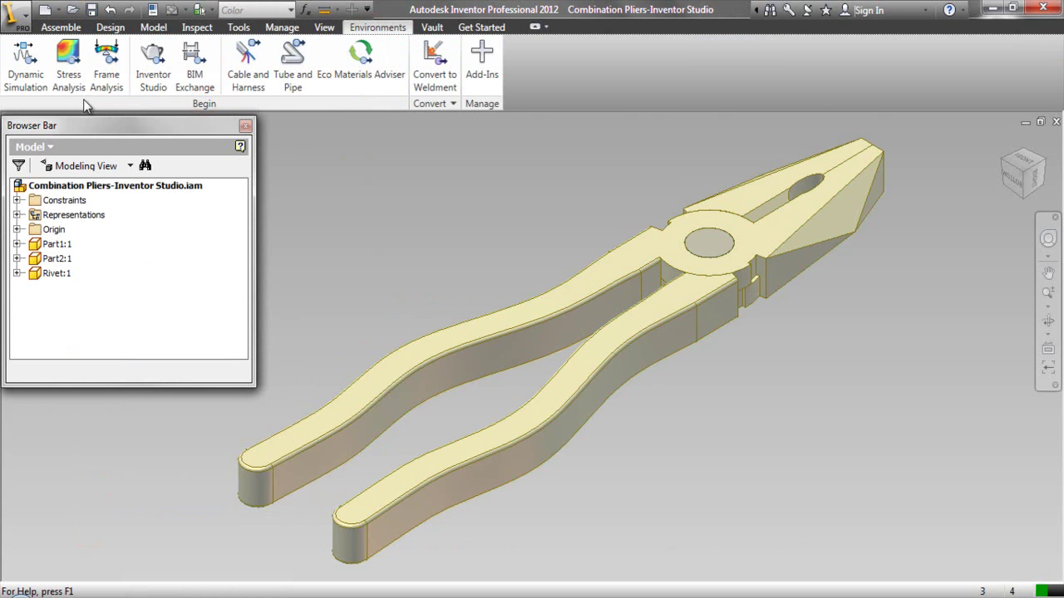
pyautogui.click(151, 67)
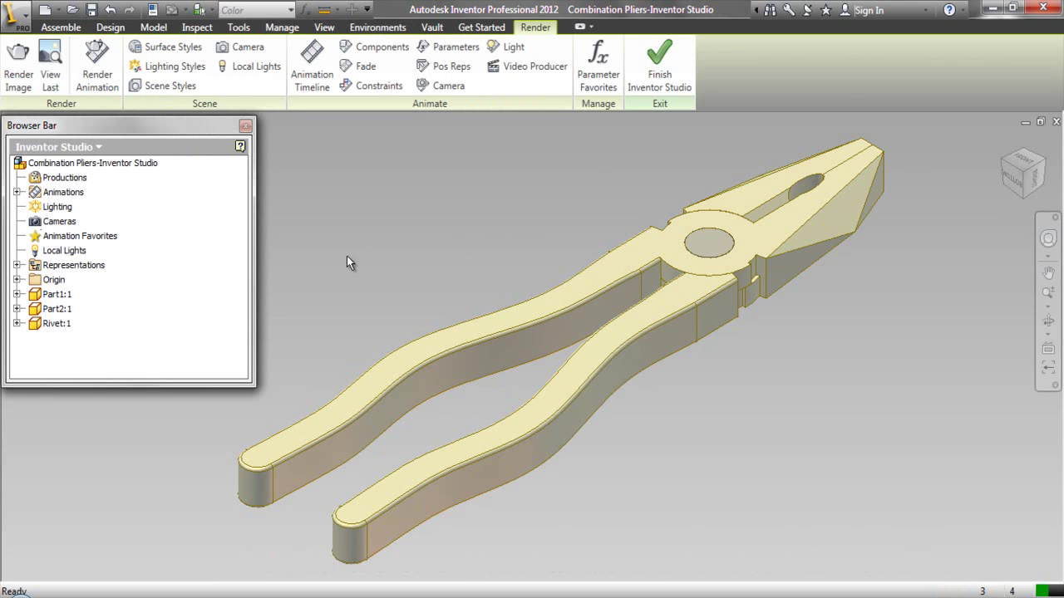
# Start a constraint animation for Angle:1 under Part1:1, acknowledging the animation notice, and set its end angle to -20.09 deg.
pyautogui.click(55, 295)
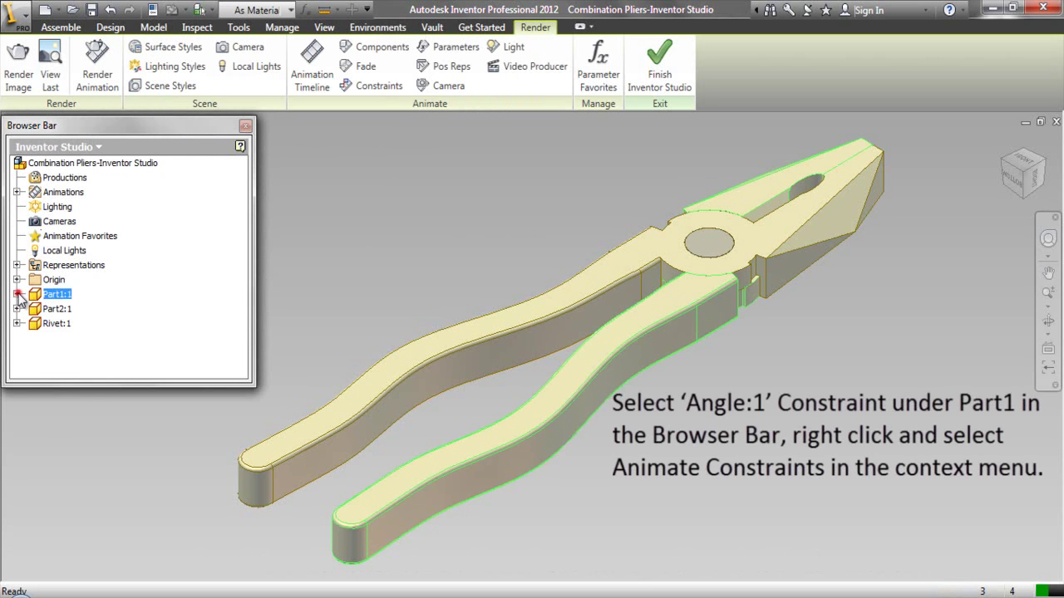
pyautogui.click(17, 294)
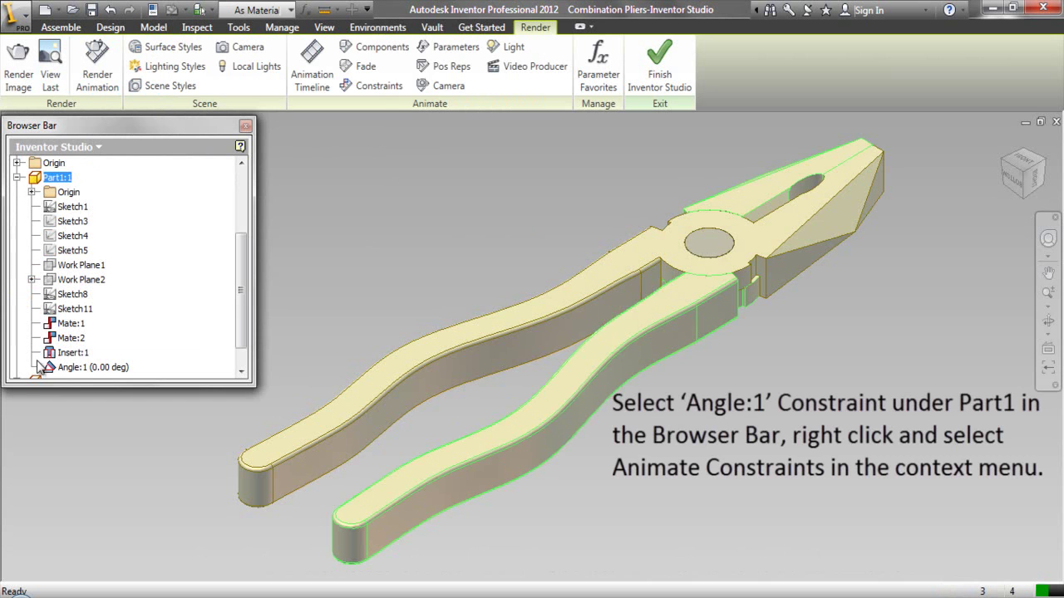
pyautogui.click(67, 371)
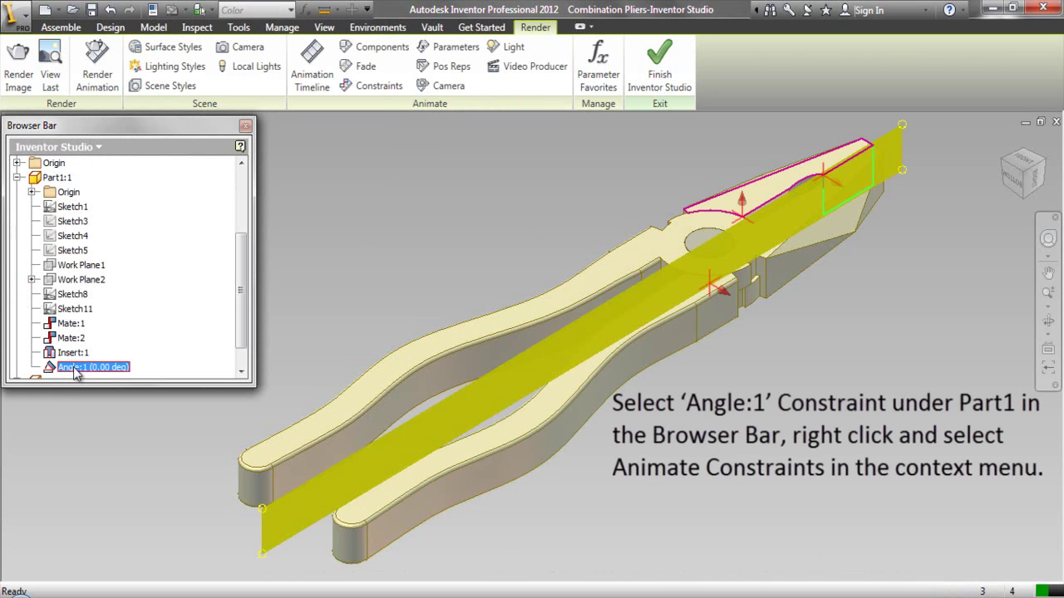
pyautogui.rightClick(83, 368)
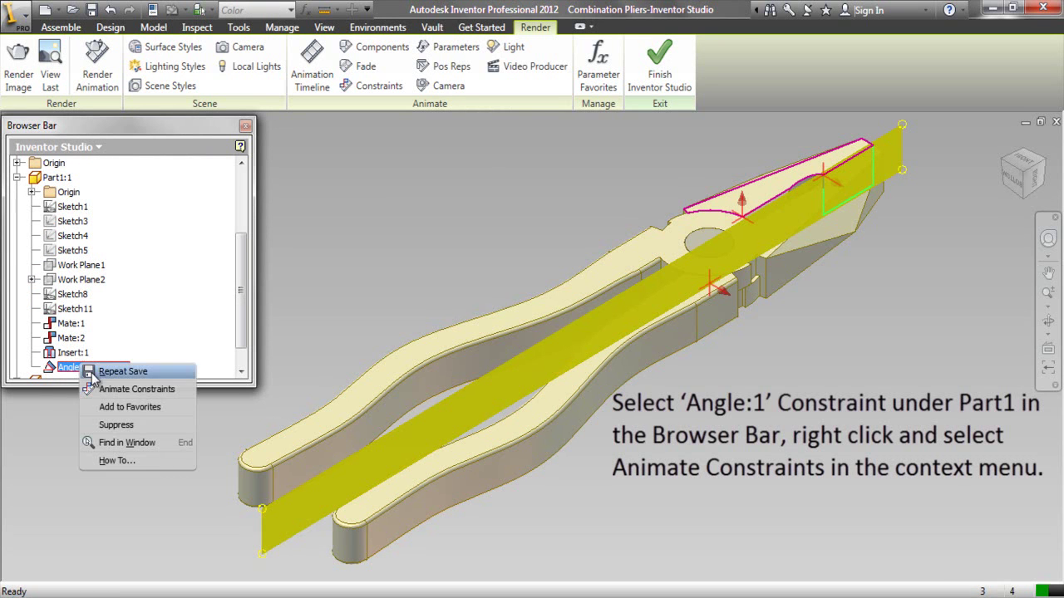
pyautogui.click(108, 388)
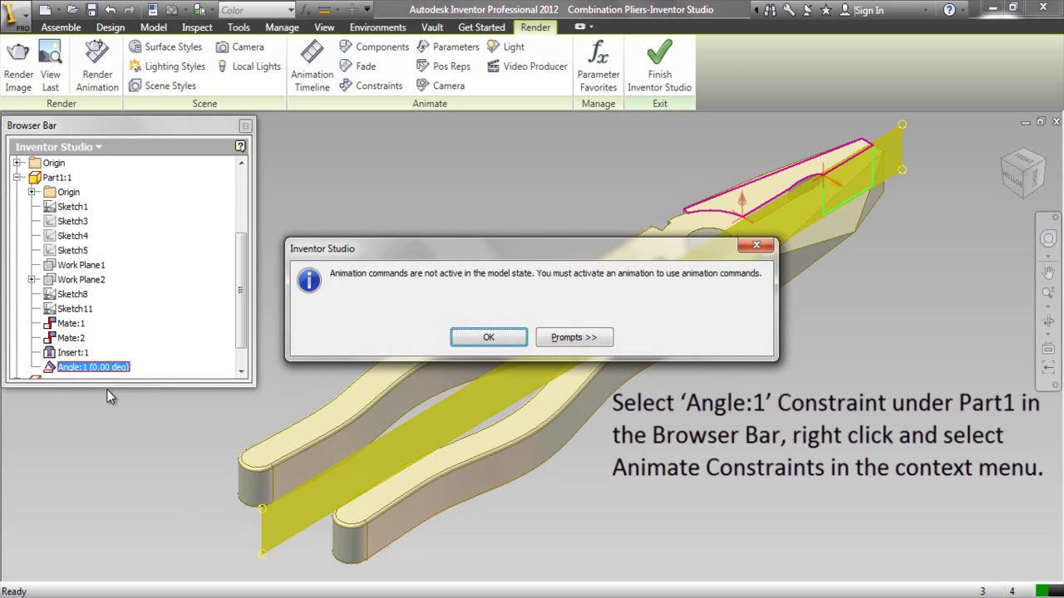
pyautogui.click(470, 336)
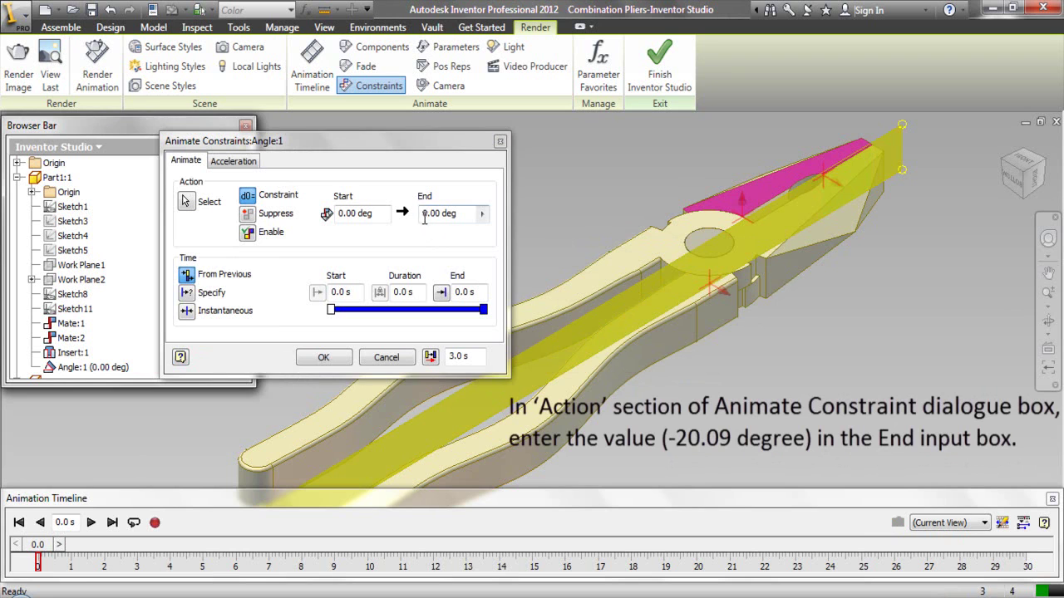
pyautogui.click(422, 215)
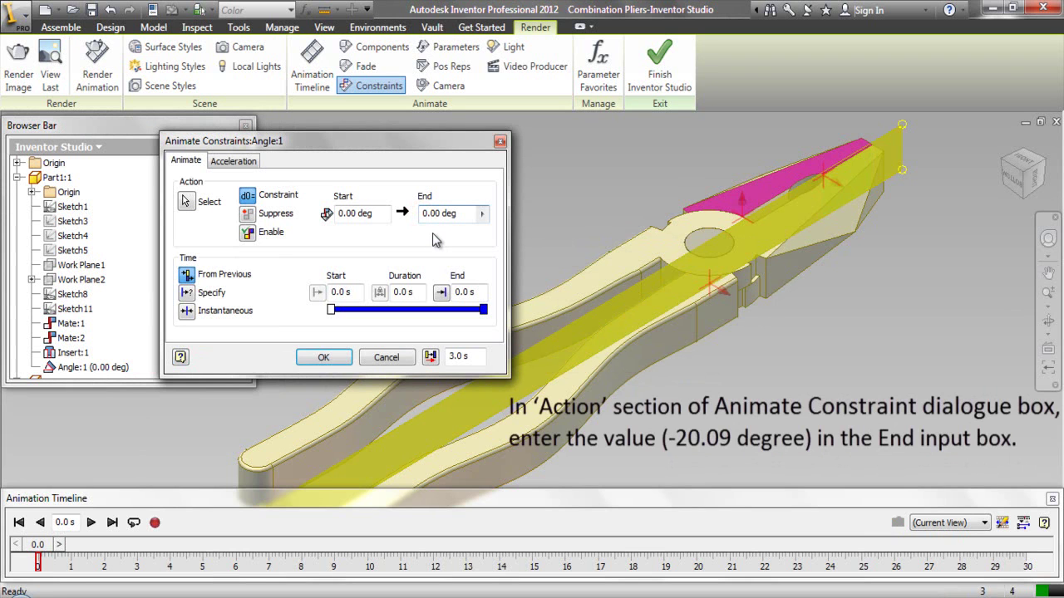
pyautogui.write('-2')
pyautogui.click(446, 241)
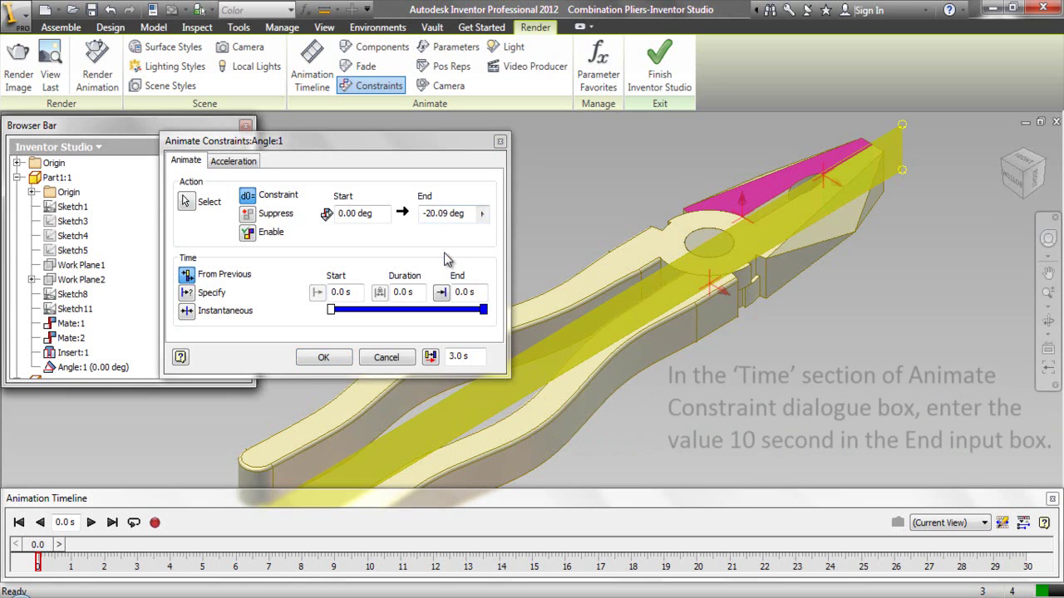
# Set the Angle:1 animation's end time to 10 s with a constant speed velocity profile, and apply it.
pyautogui.click(444, 257)
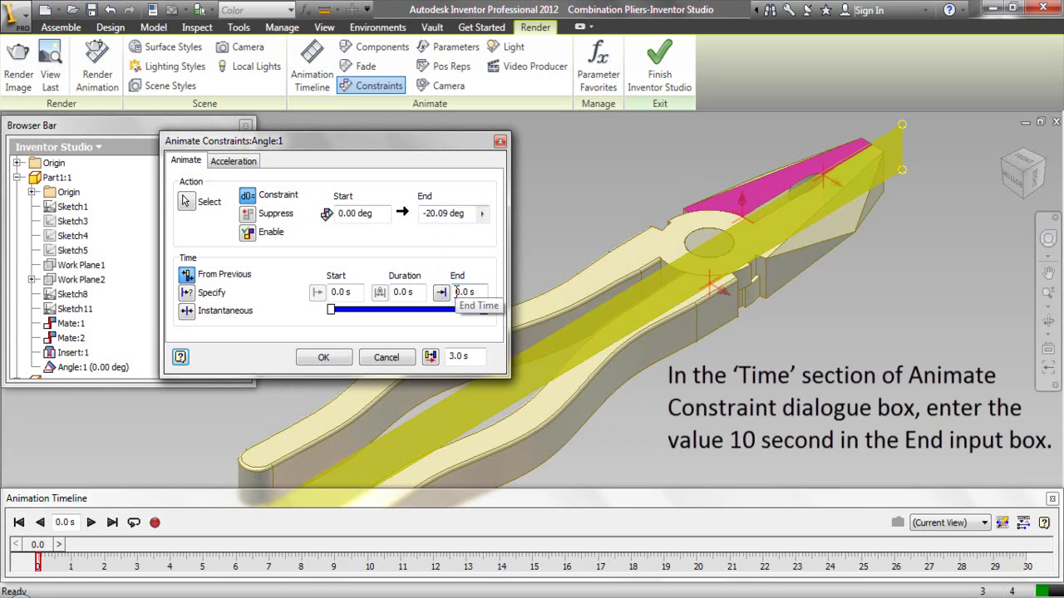
pyautogui.click(457, 292)
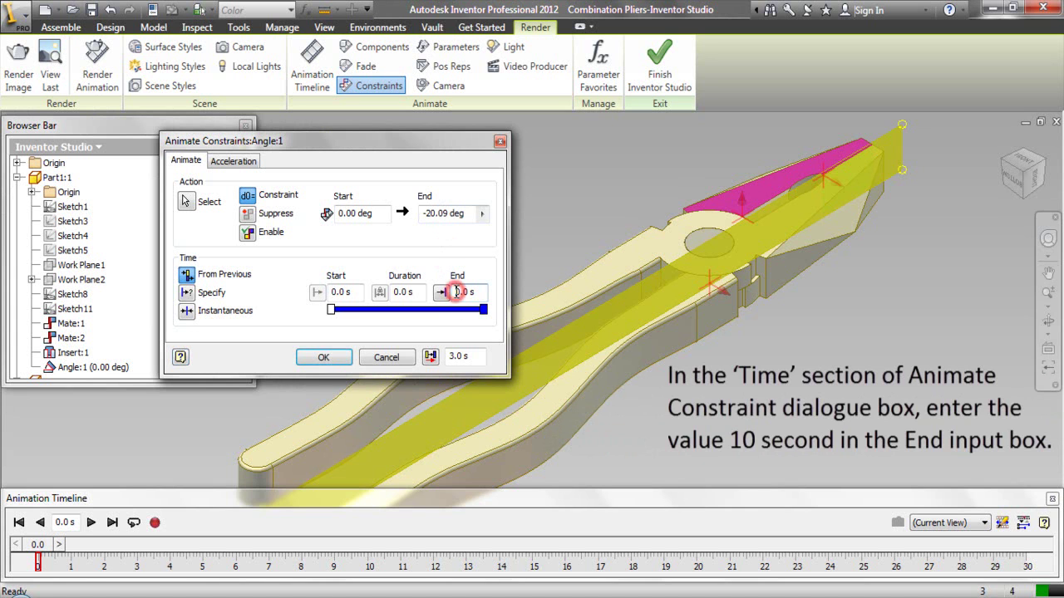
pyautogui.click(411, 260)
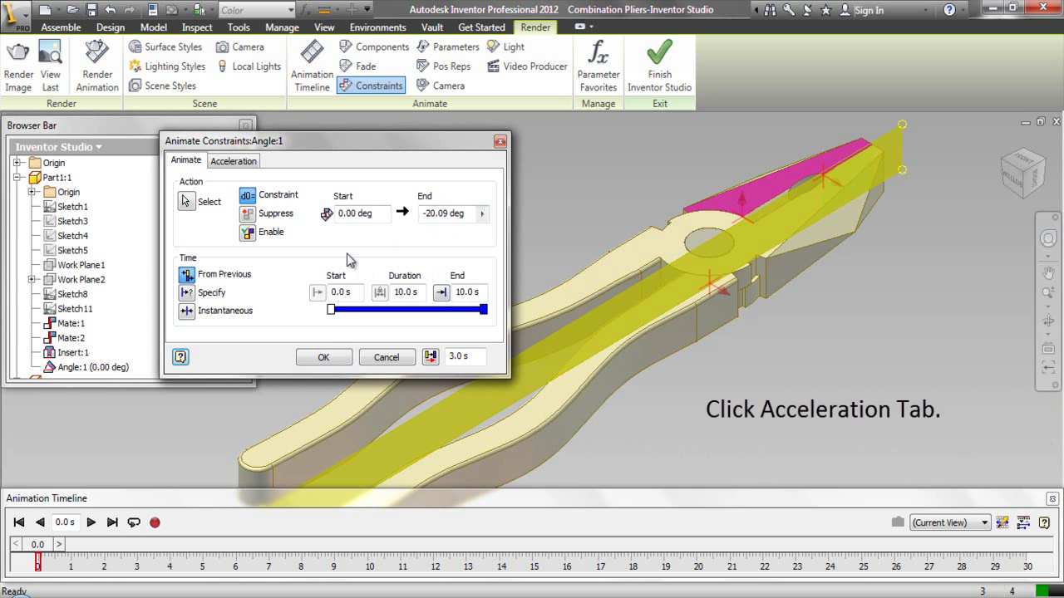
pyautogui.click(241, 161)
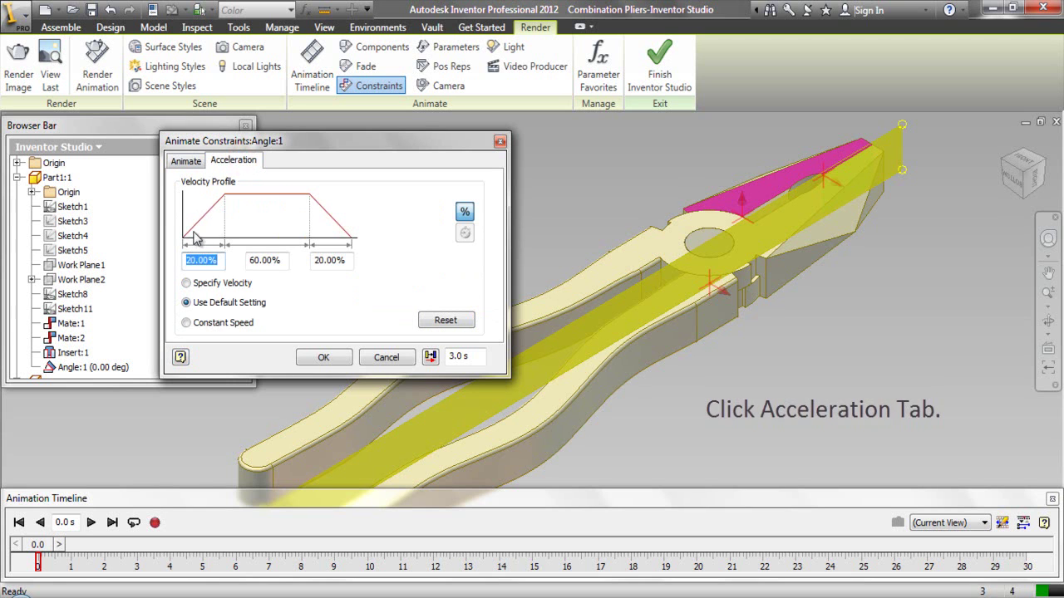
pyautogui.click(187, 323)
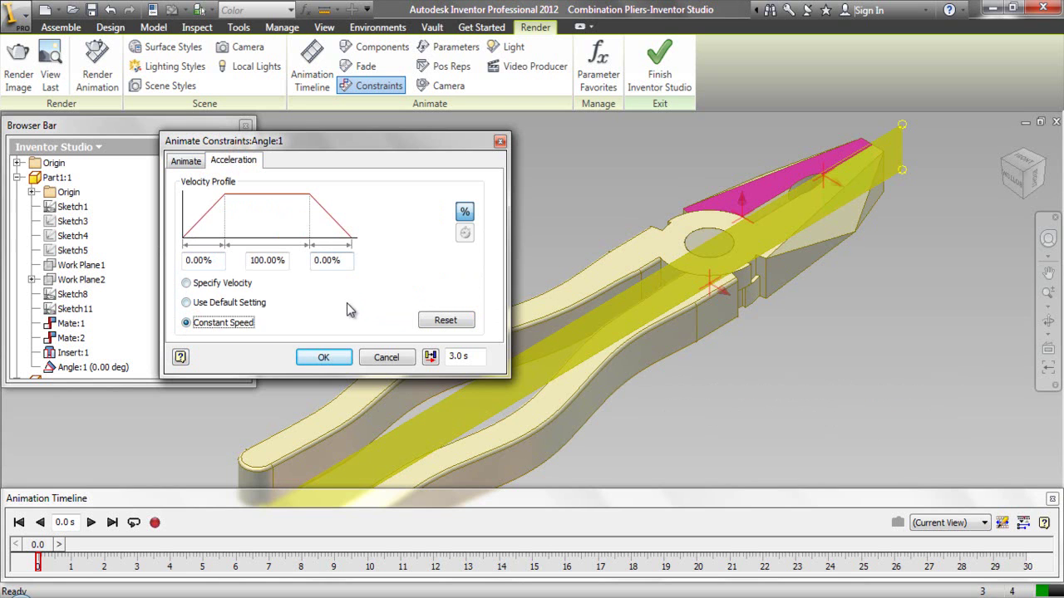
pyautogui.click(323, 358)
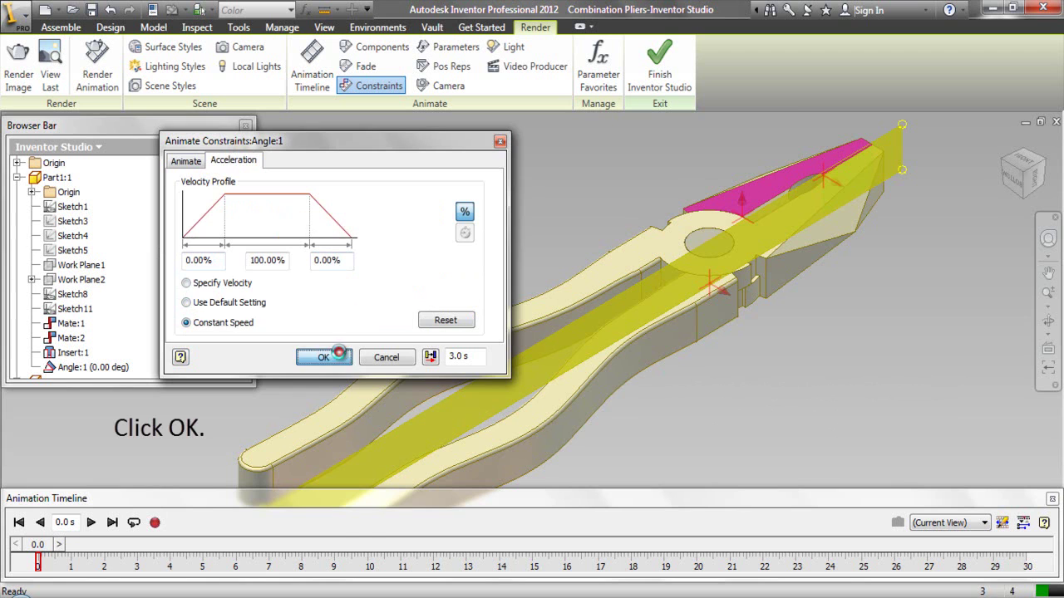
pyautogui.click(364, 289)
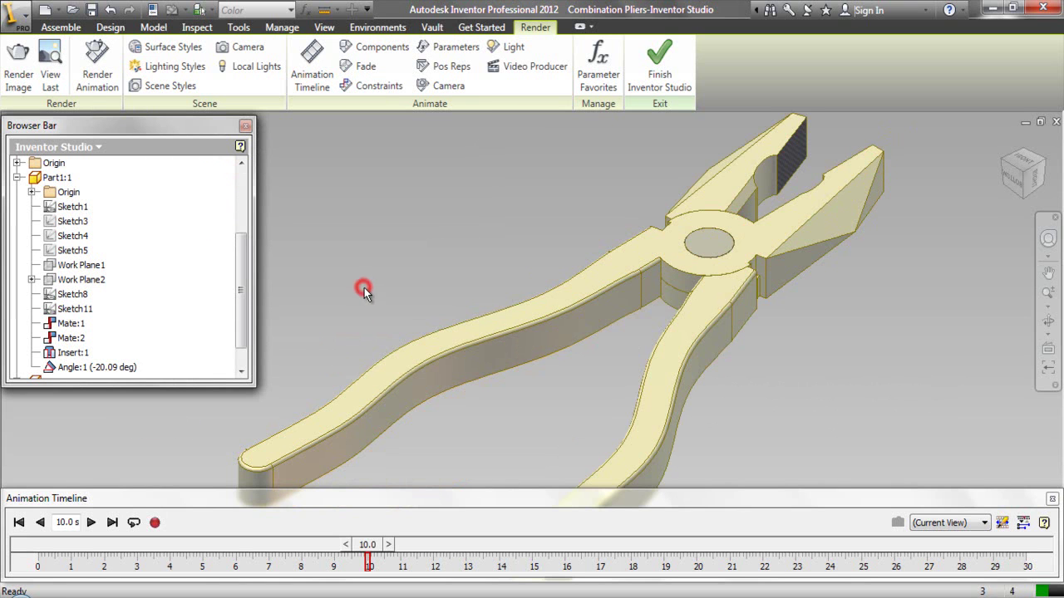
pyautogui.click(357, 280)
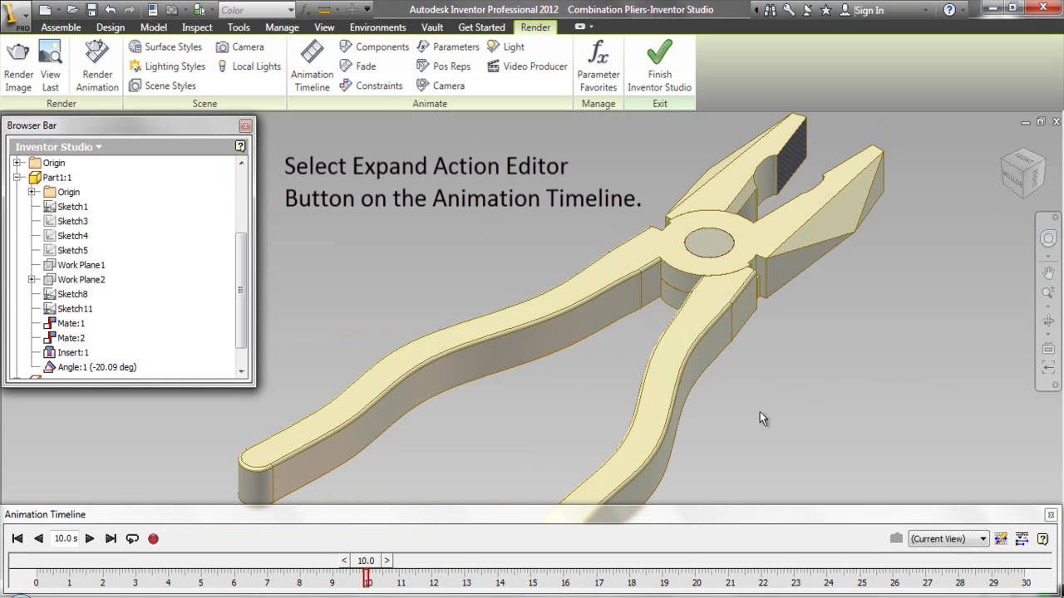
# Expand the action editor of the animation timeline and mirror the Angle:1 action.
pyautogui.click(927, 513)
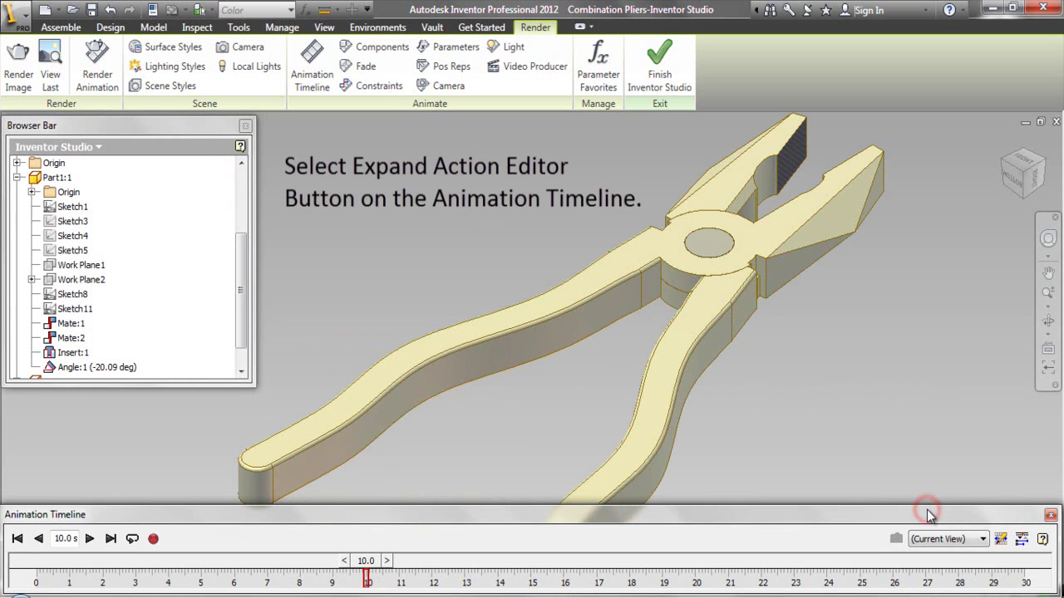
pyautogui.click(1021, 539)
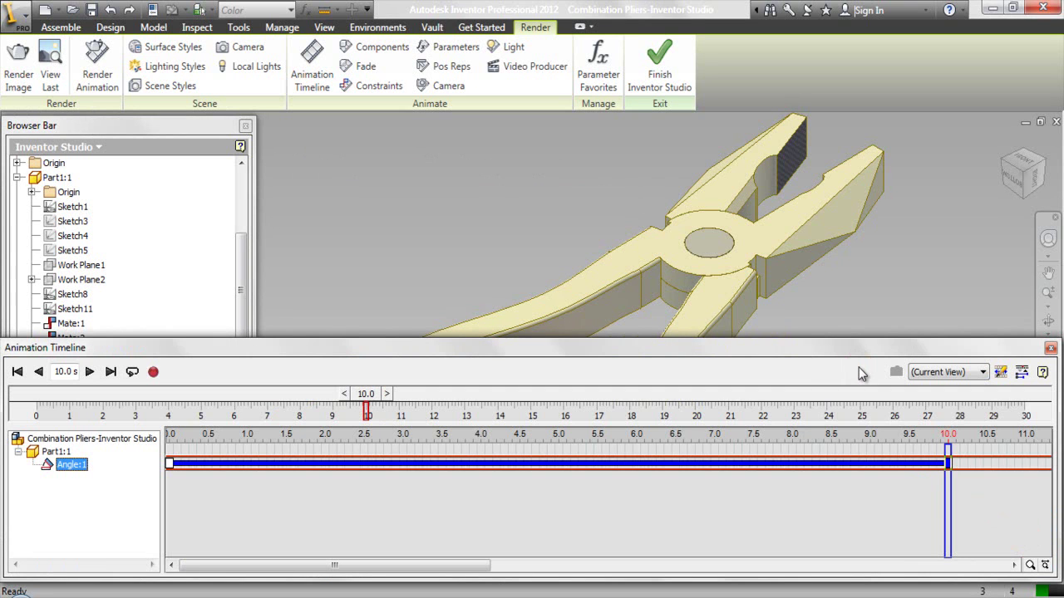
pyautogui.moveTo(470, 568); pyautogui.dragTo(641, 566)
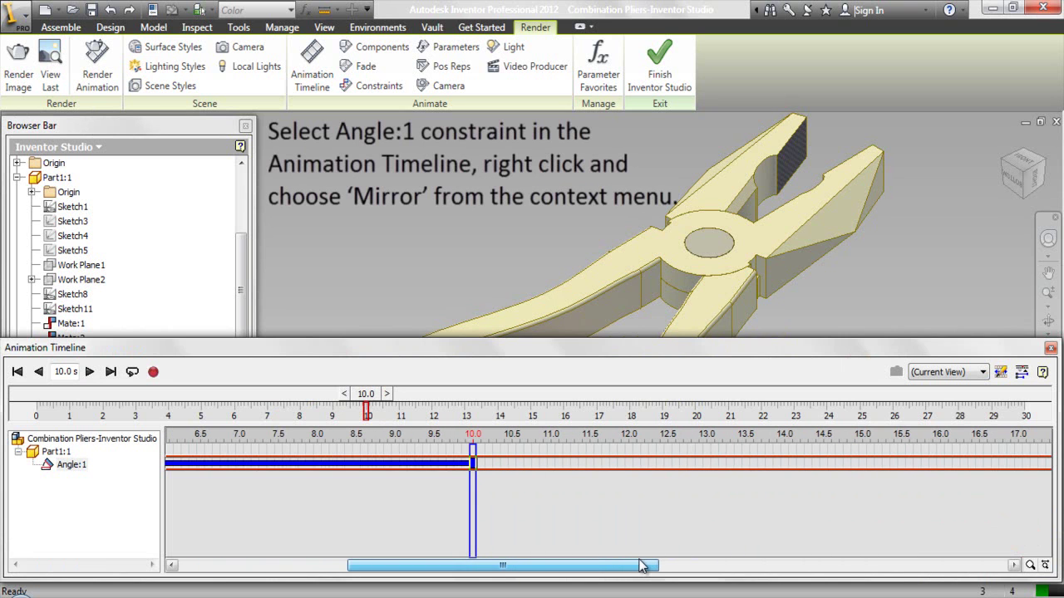
pyautogui.click(441, 466)
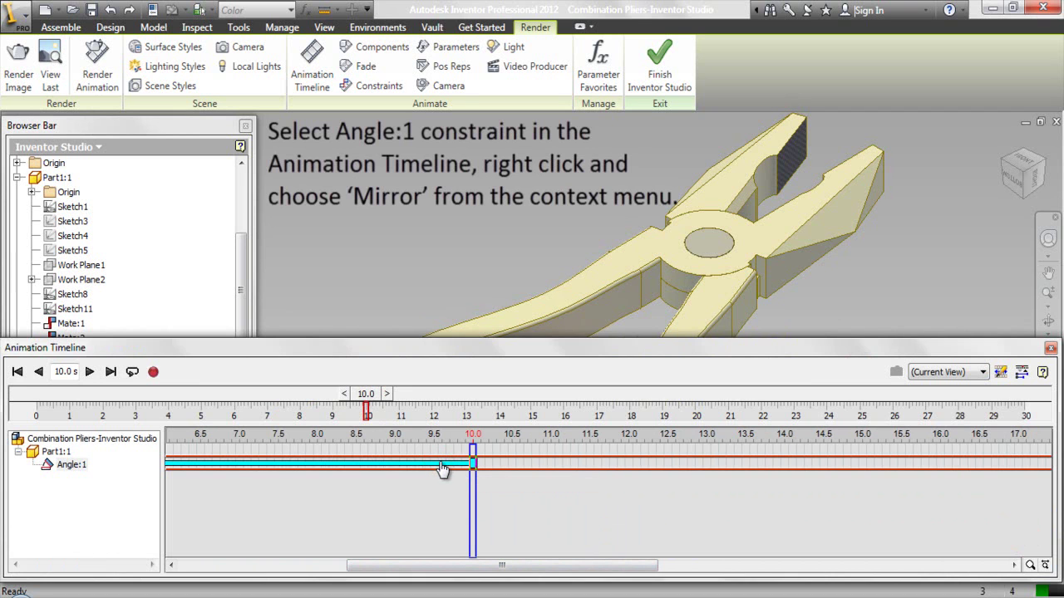
pyautogui.rightClick(441, 468)
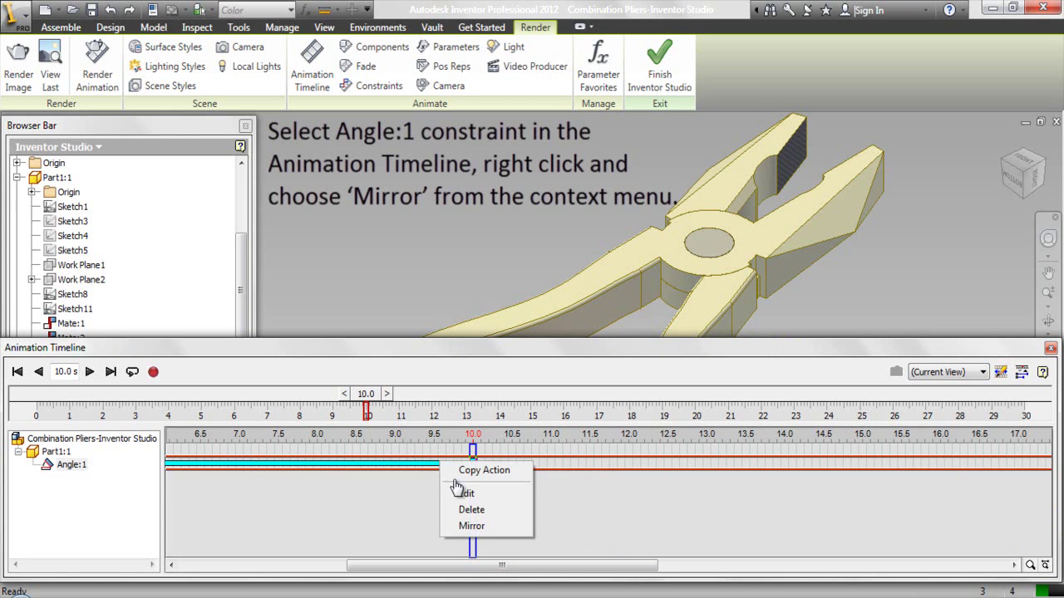
pyautogui.click(465, 527)
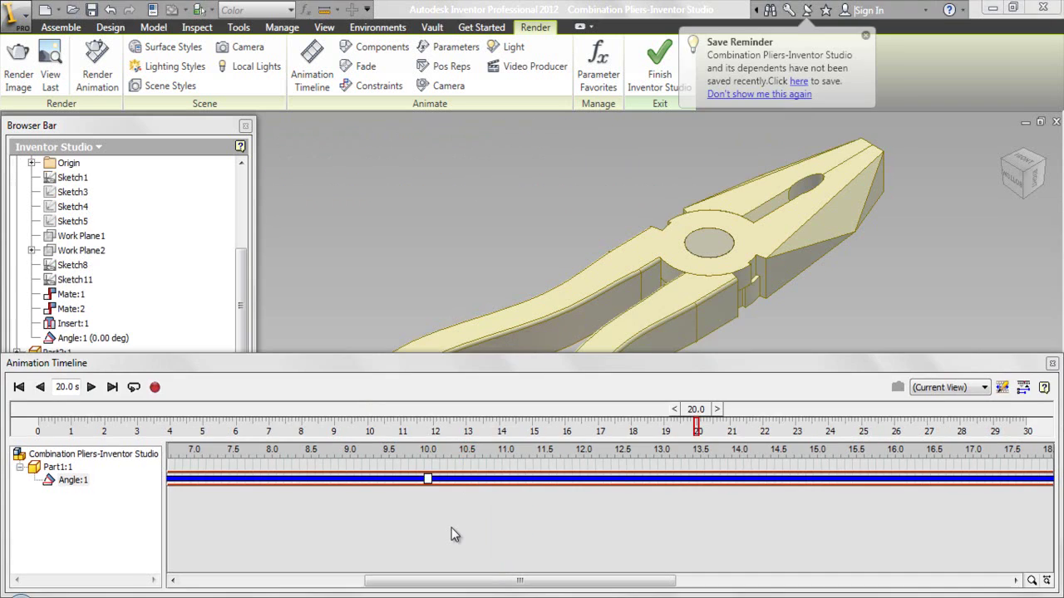
pyautogui.click(452, 529)
# Edit the mirrored Angle:1 action to start at 13 s and end at 23 s.
pyautogui.click(457, 478)
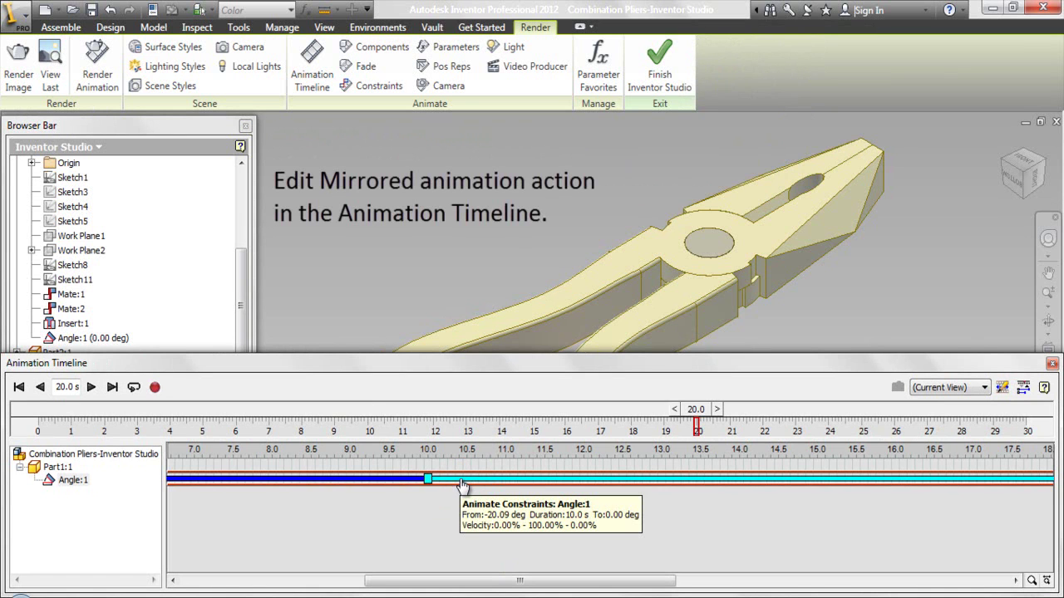
pyautogui.rightClick(463, 485)
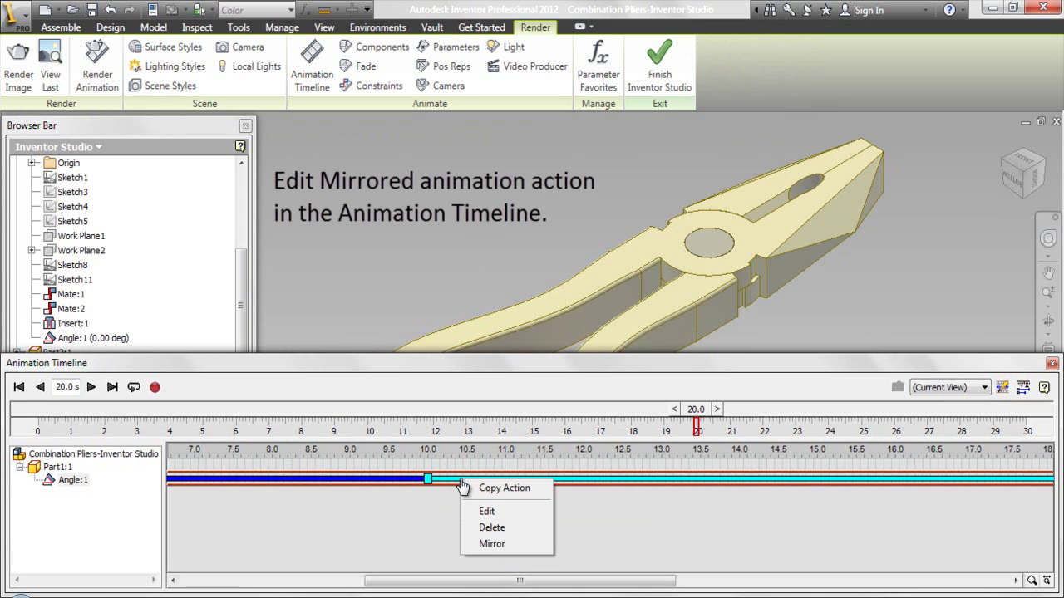
pyautogui.click(487, 511)
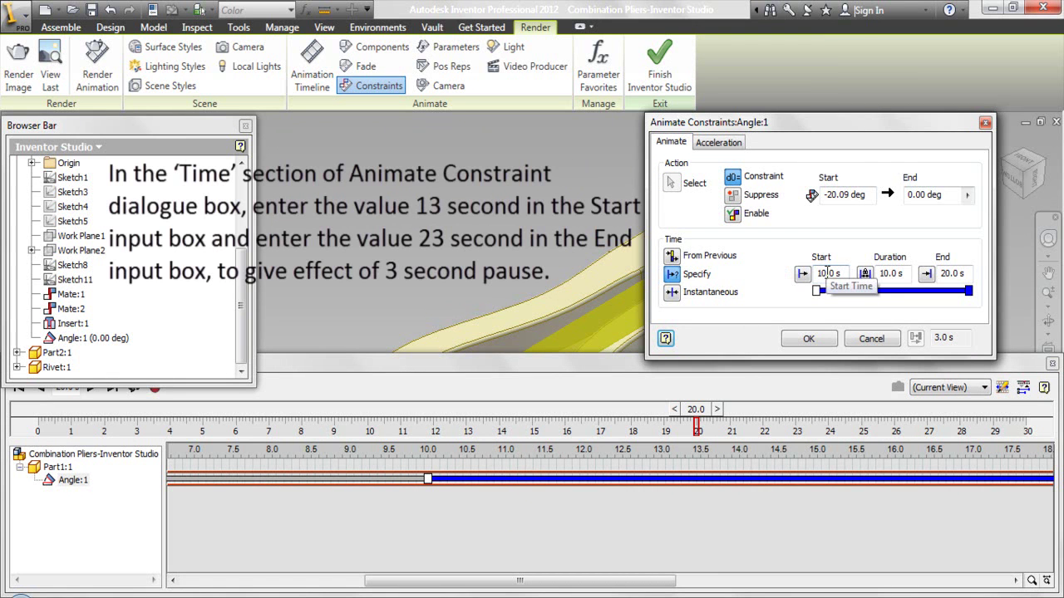
pyautogui.moveTo(828, 274); pyautogui.dragTo(818, 277)
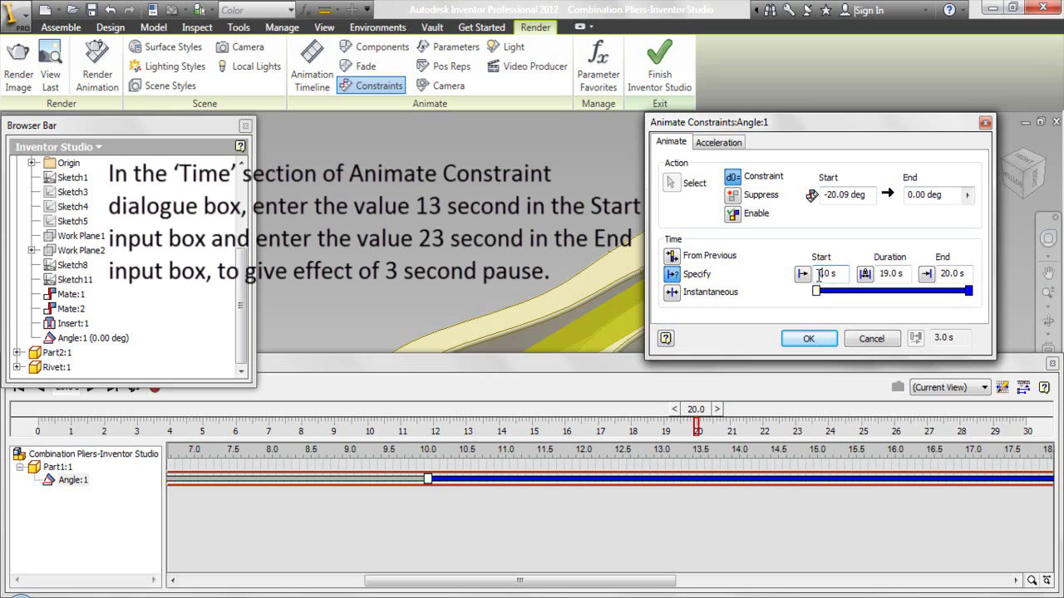
pyautogui.write('13')
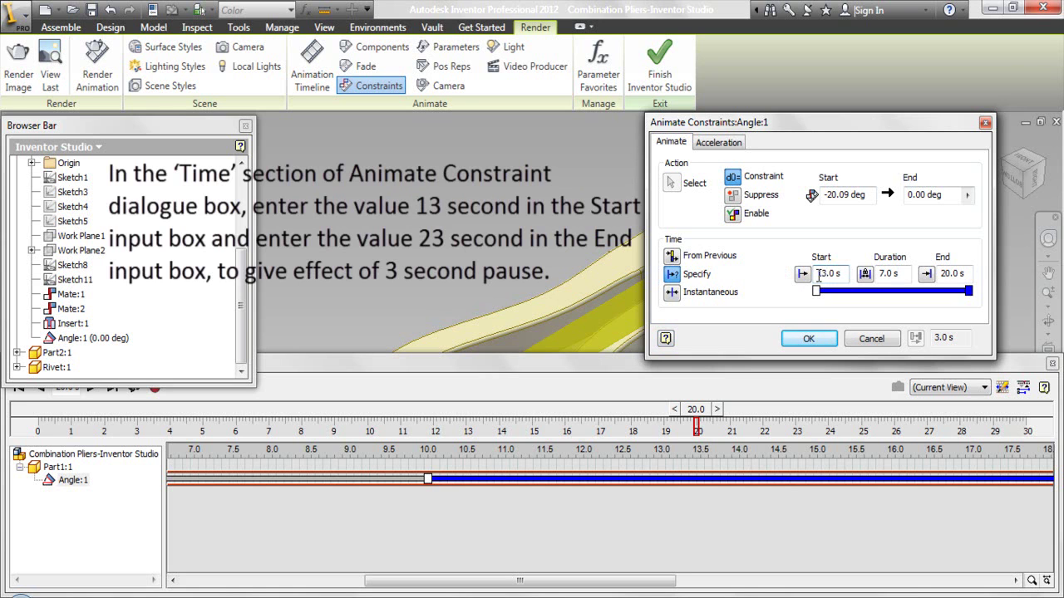
pyautogui.doubleClick(945, 274)
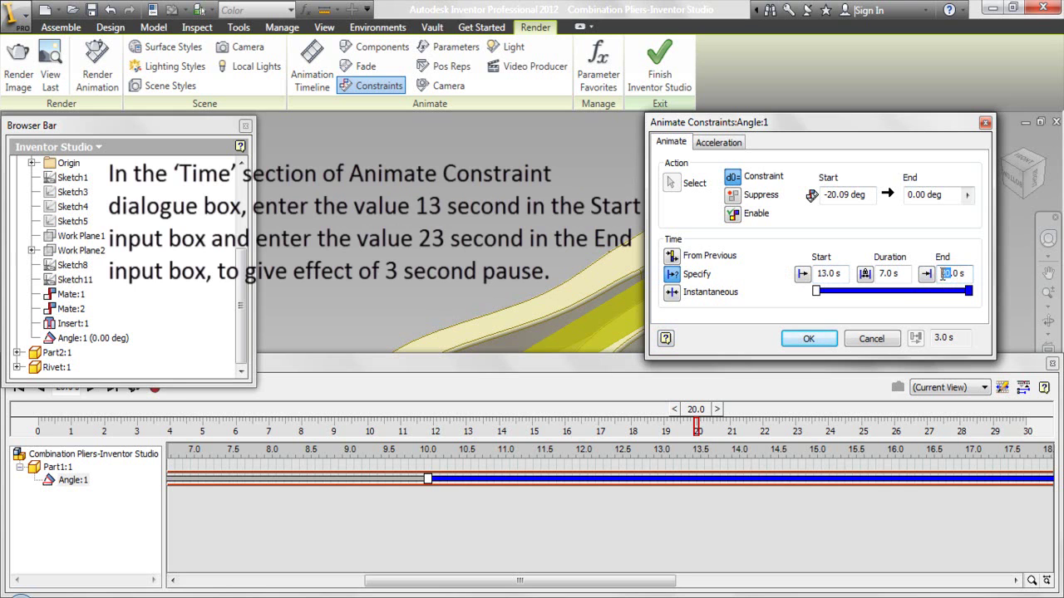
pyautogui.write('23')
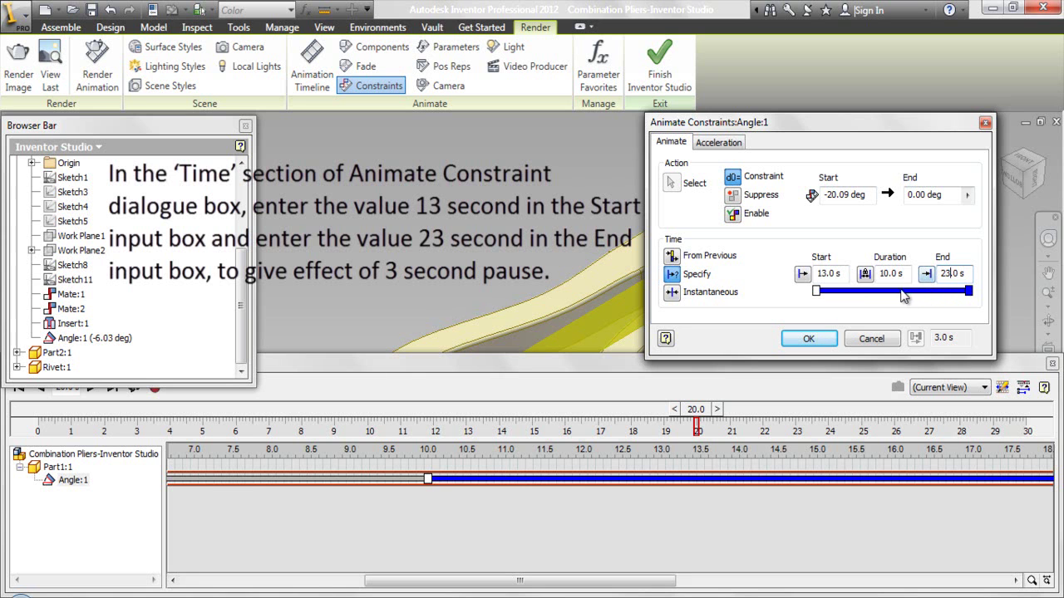
pyautogui.click(845, 306)
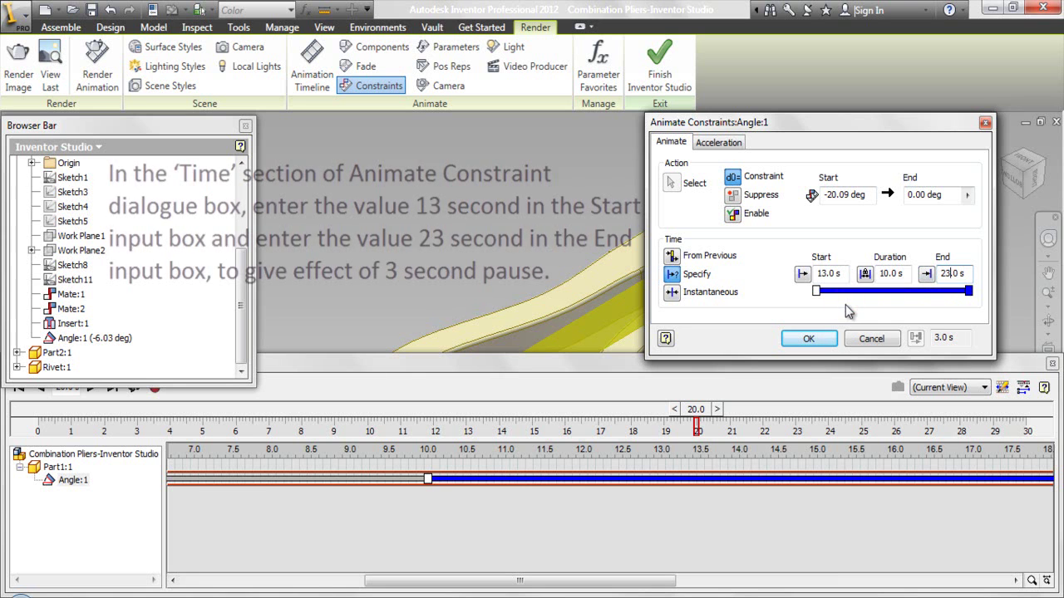
pyautogui.click(808, 341)
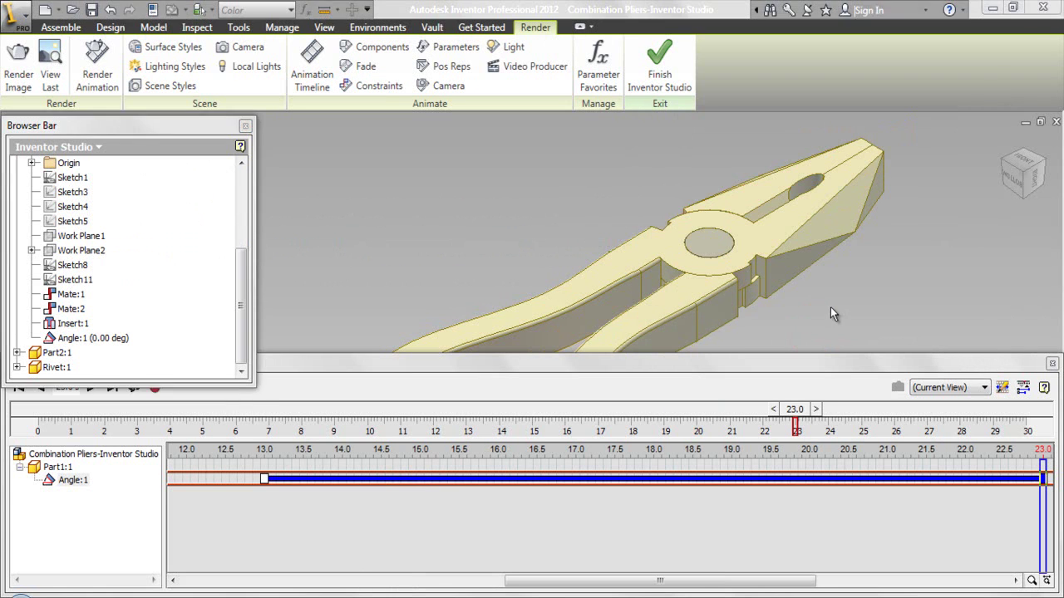
# Start a constraint animation for the Angle:2 constraint under Part2:1.
pyautogui.moveTo(244, 285); pyautogui.dragTo(242, 259)
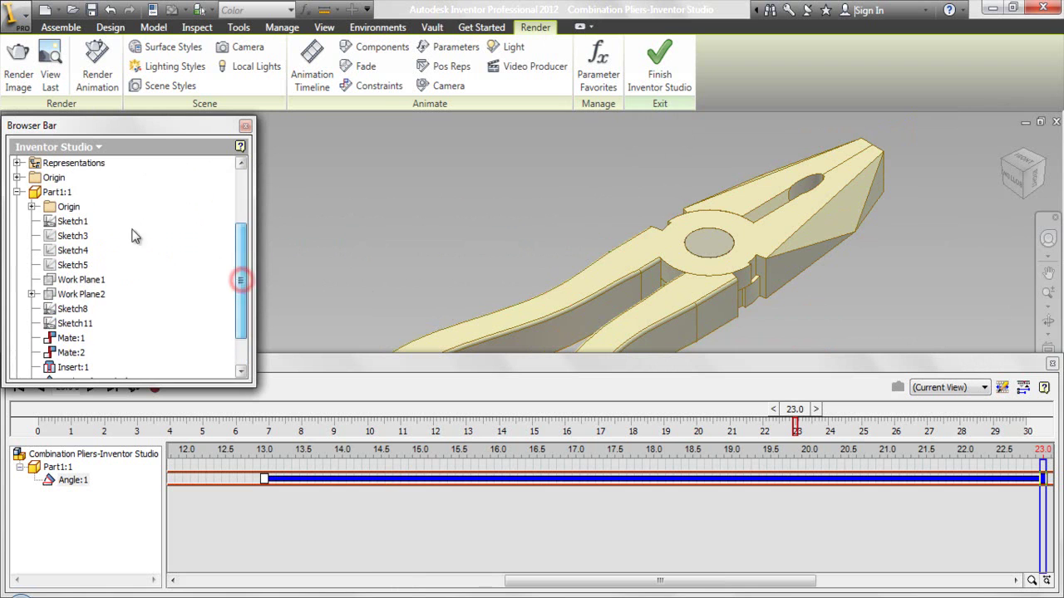
pyautogui.click(19, 194)
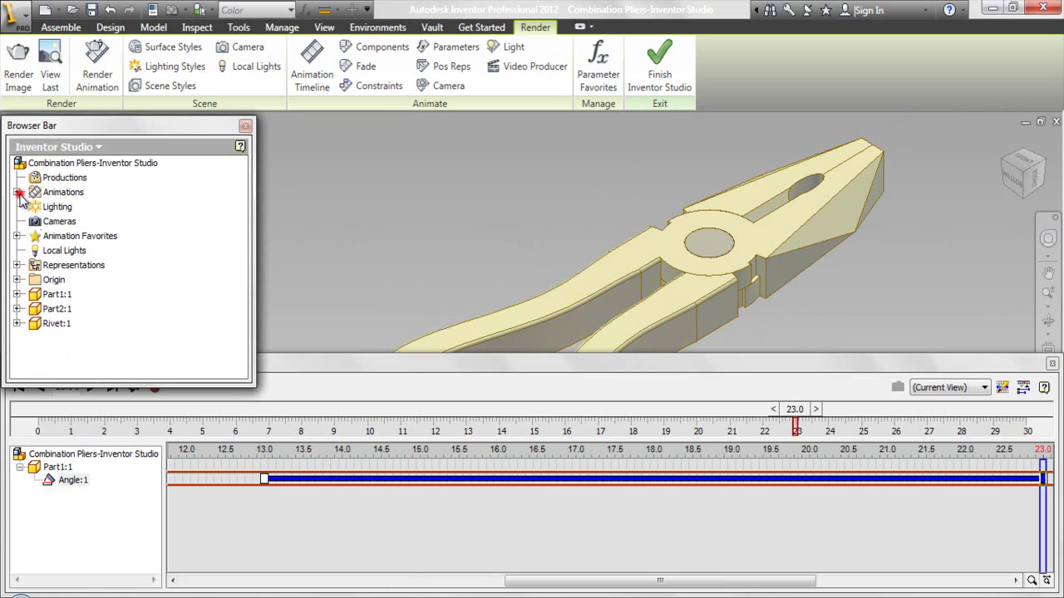
pyautogui.click(48, 308)
pyautogui.click(17, 309)
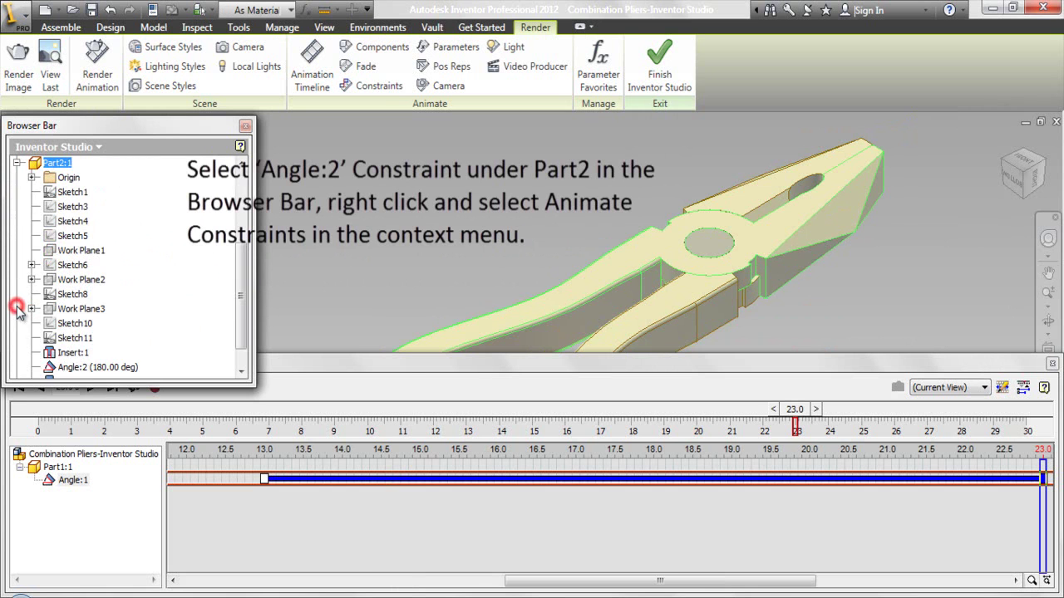
pyautogui.click(79, 368)
pyautogui.click(79, 372)
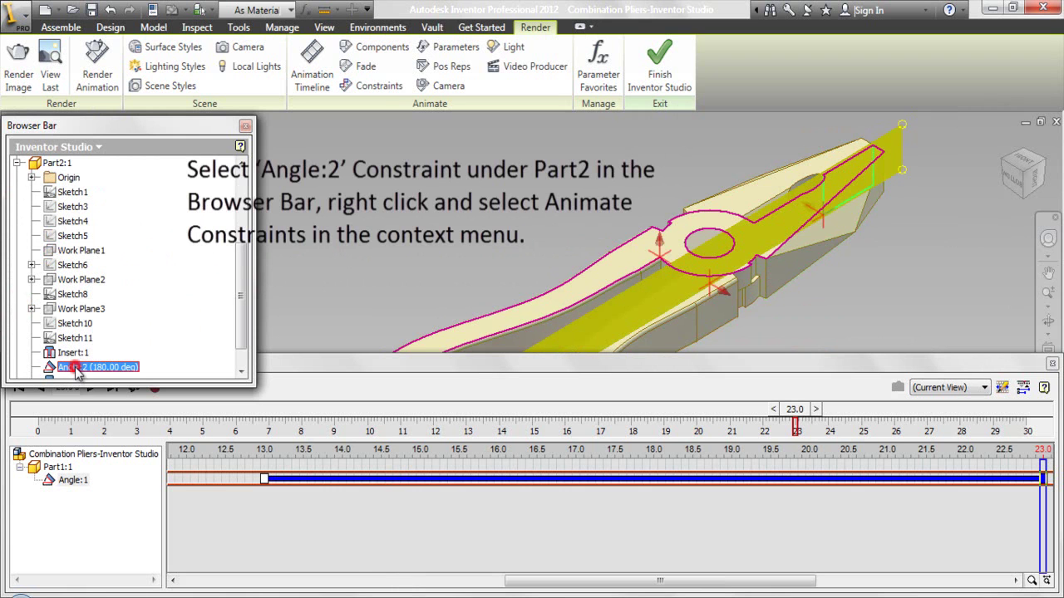
pyautogui.rightClick(78, 372)
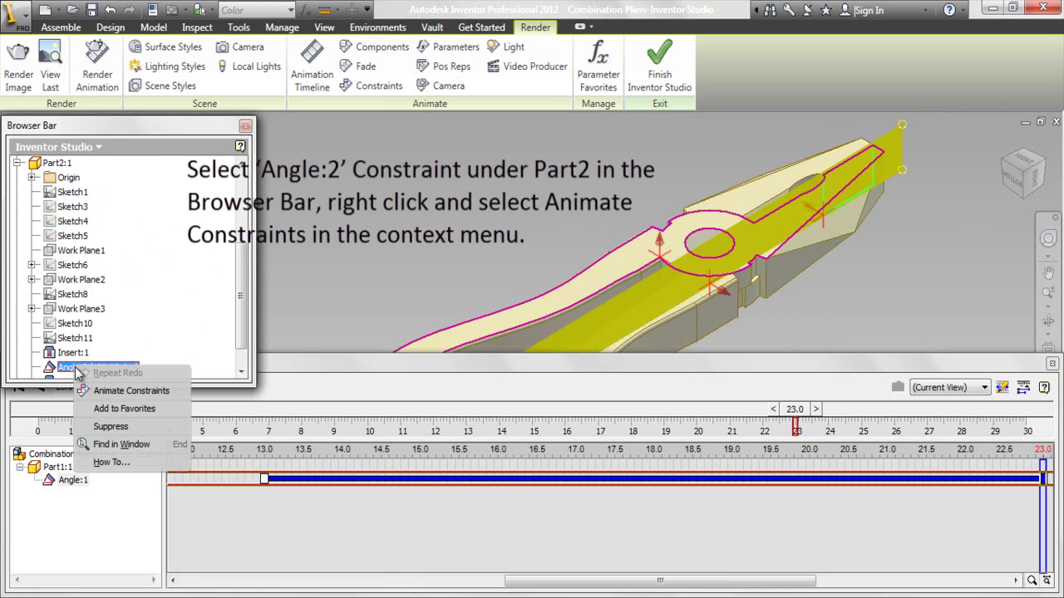
pyautogui.click(105, 392)
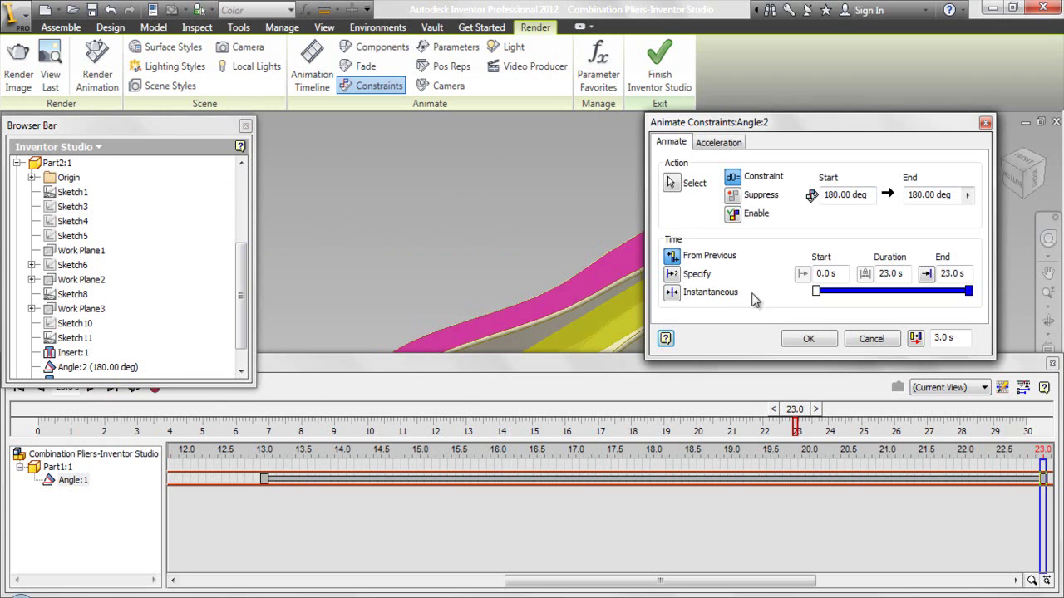
# Set the end angle of the Angle:2 animation to 180+20.09 deg.
pyautogui.click(913, 198)
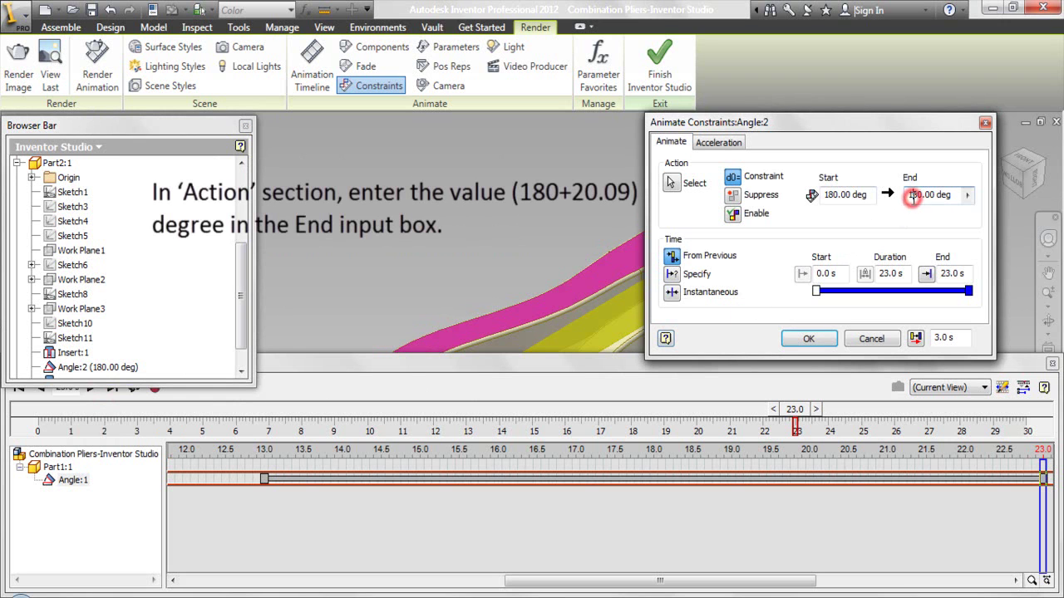
pyautogui.moveTo(921, 196); pyautogui.dragTo(953, 196)
pyautogui.write('+20')
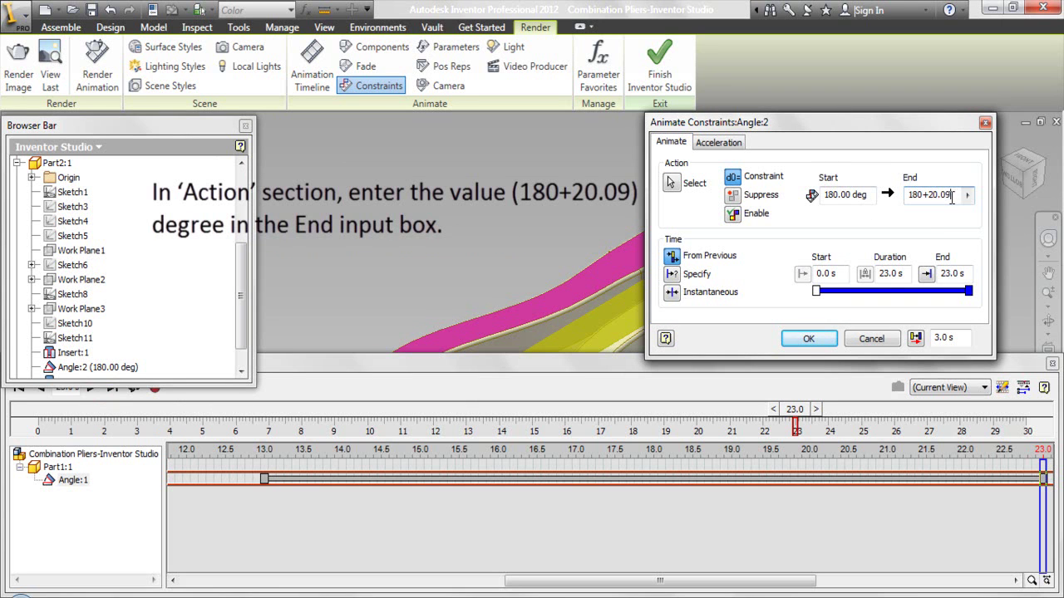
pyautogui.click(905, 219)
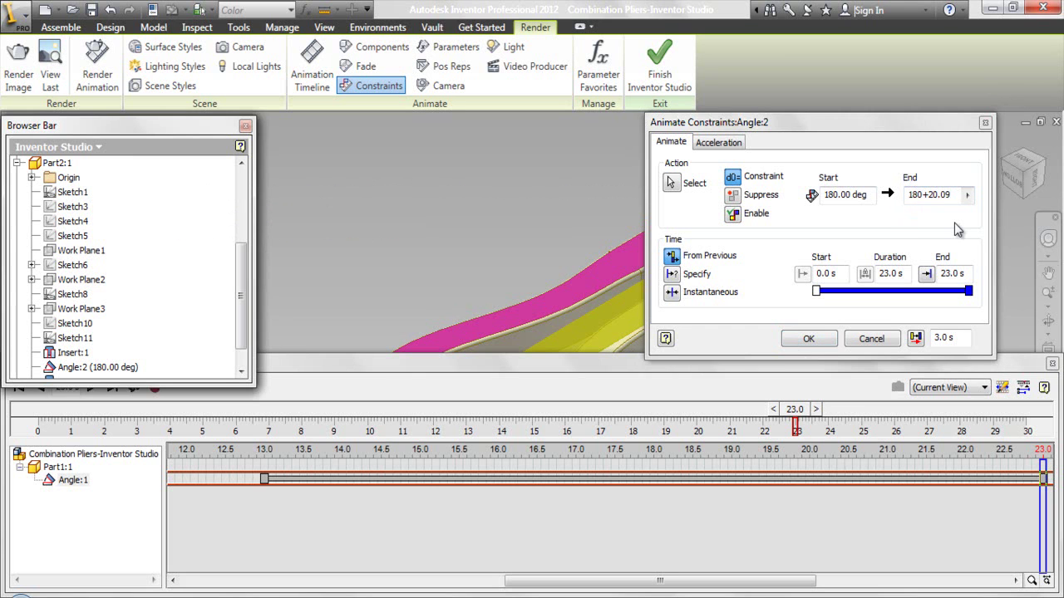
pyautogui.click(954, 223)
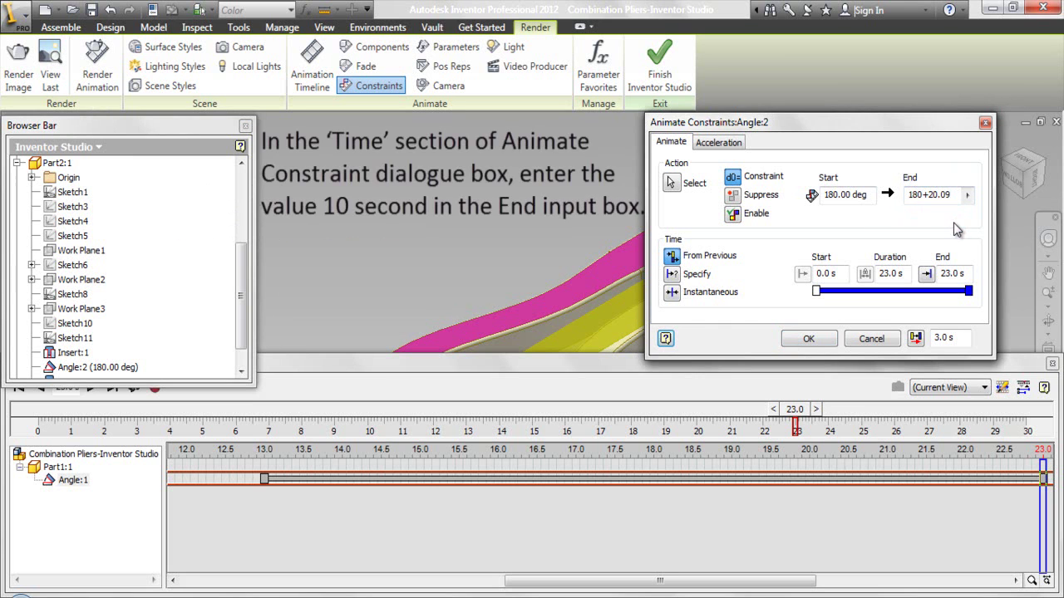
# Set the Angle:2 animation's end time to 10 s with a constant speed velocity profile, and apply it.
pyautogui.doubleClick(950, 274)
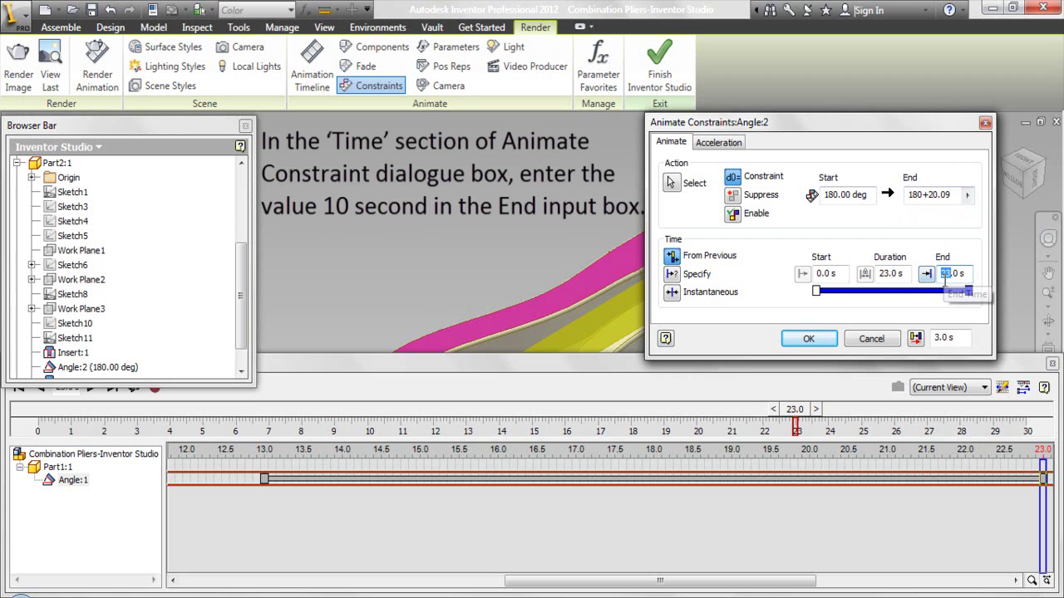
pyautogui.write('10')
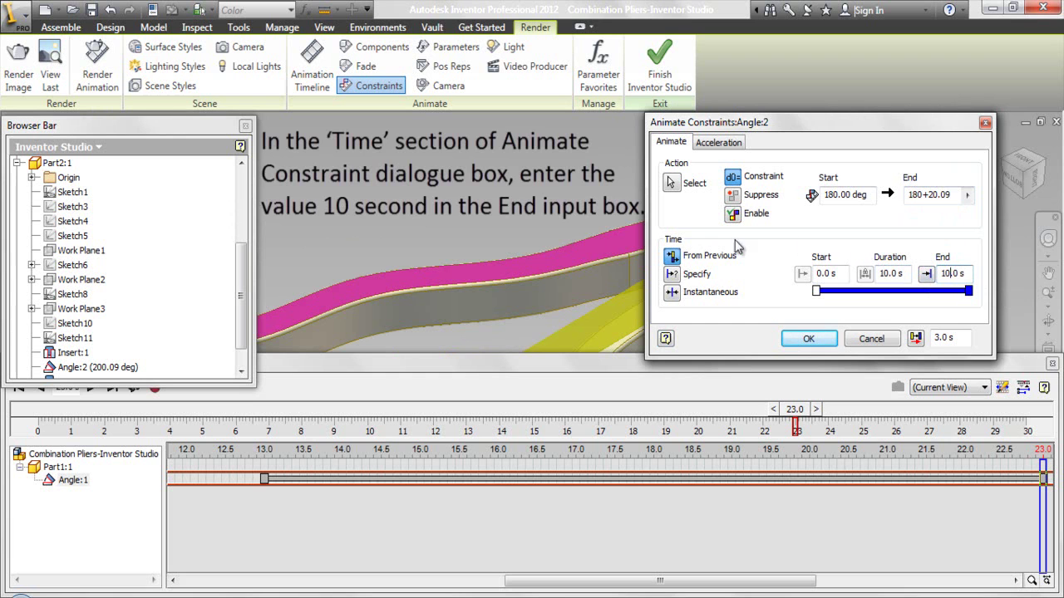
pyautogui.click(705, 146)
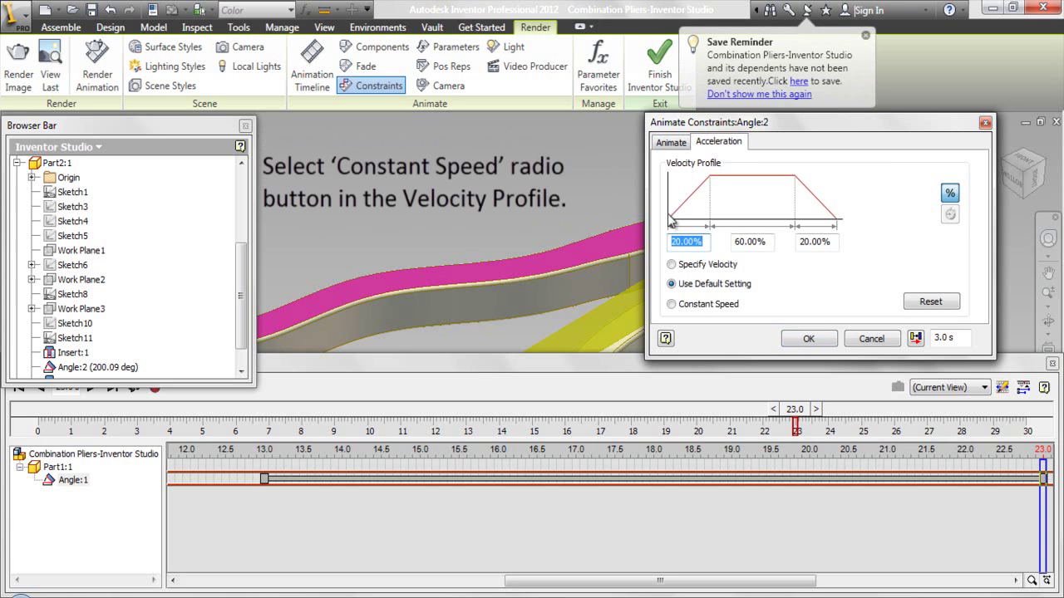
pyautogui.click(673, 306)
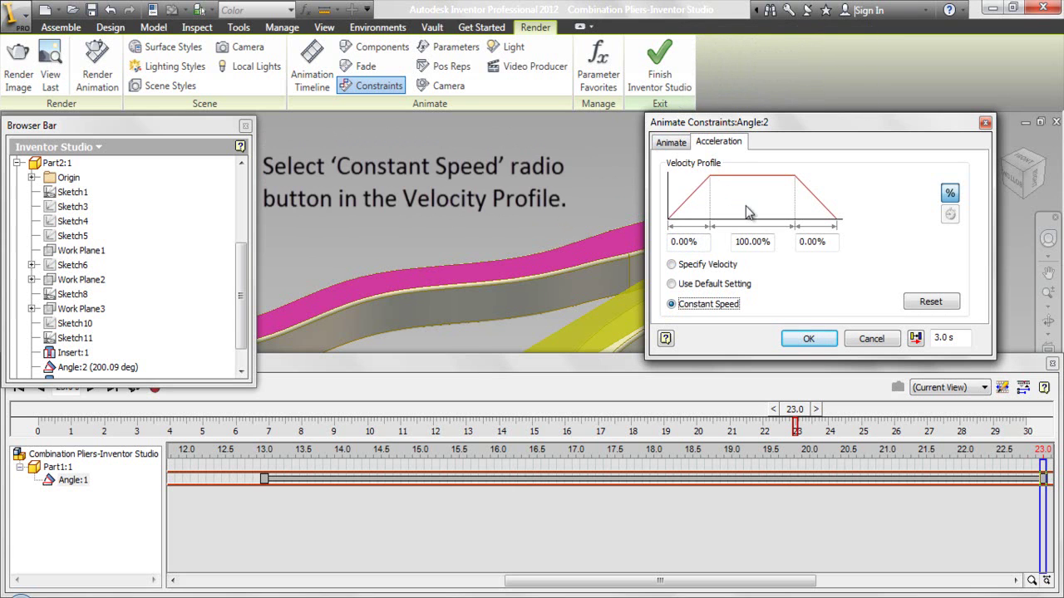
pyautogui.click(817, 339)
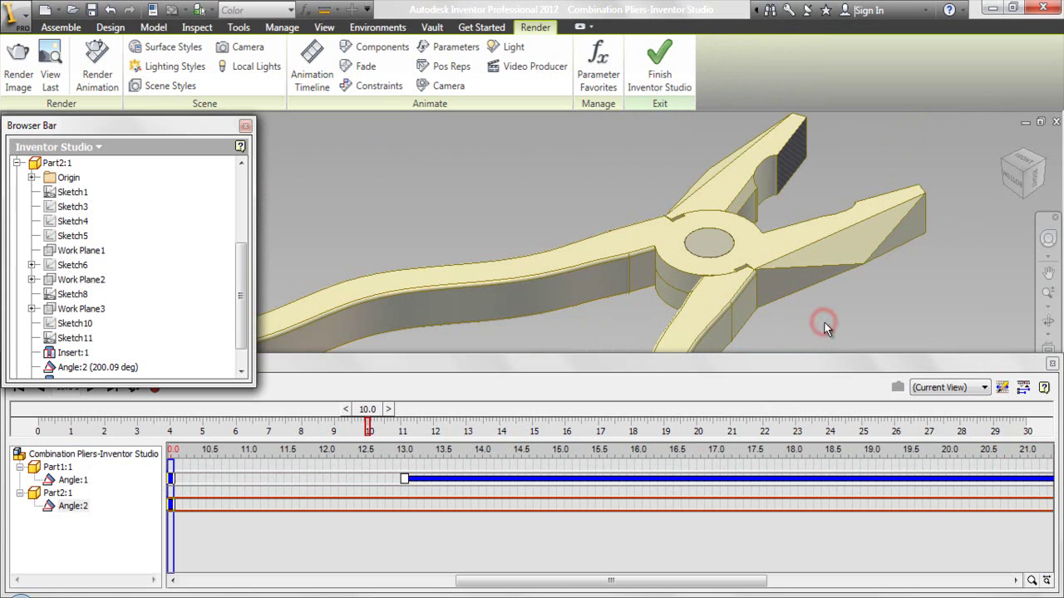
# Save the assembly and mirror the Angle:2 action in the animation timeline.
pyautogui.click(91, 11)
pyautogui.moveTo(502, 581); pyautogui.dragTo(385, 582)
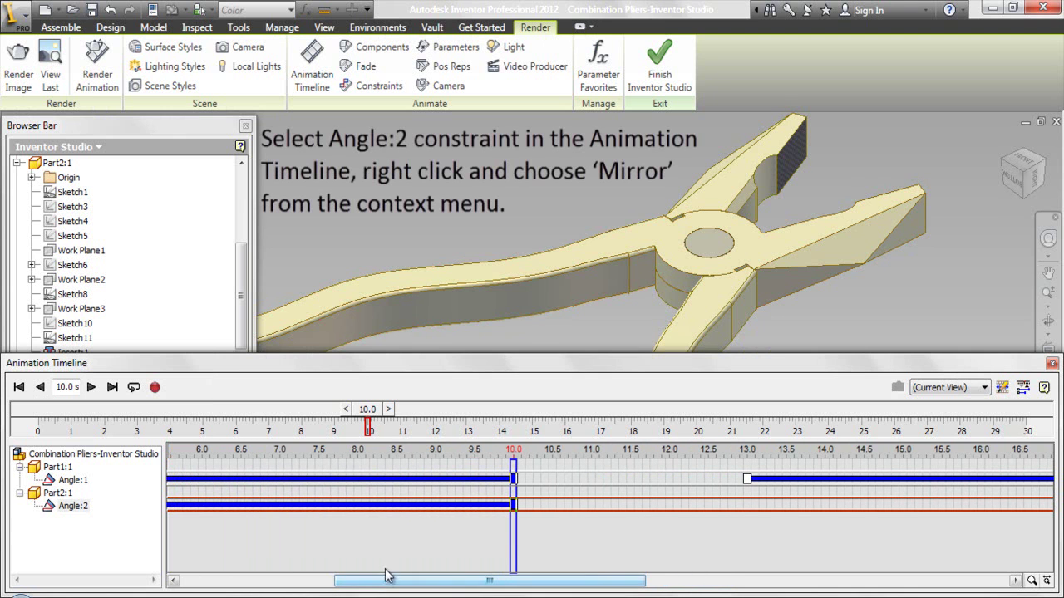
pyautogui.rightClick(416, 509)
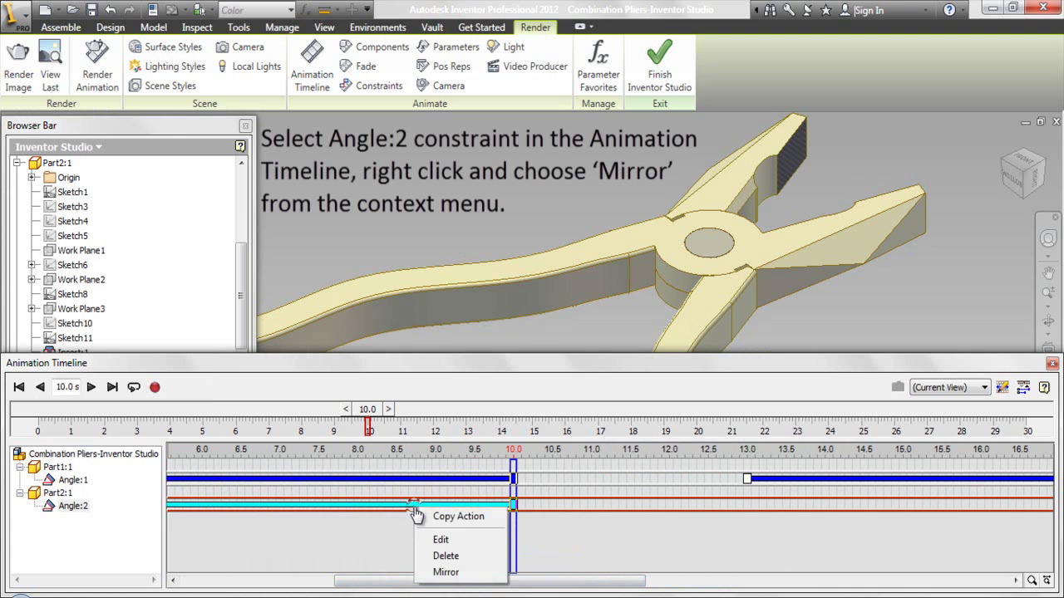
pyautogui.click(444, 573)
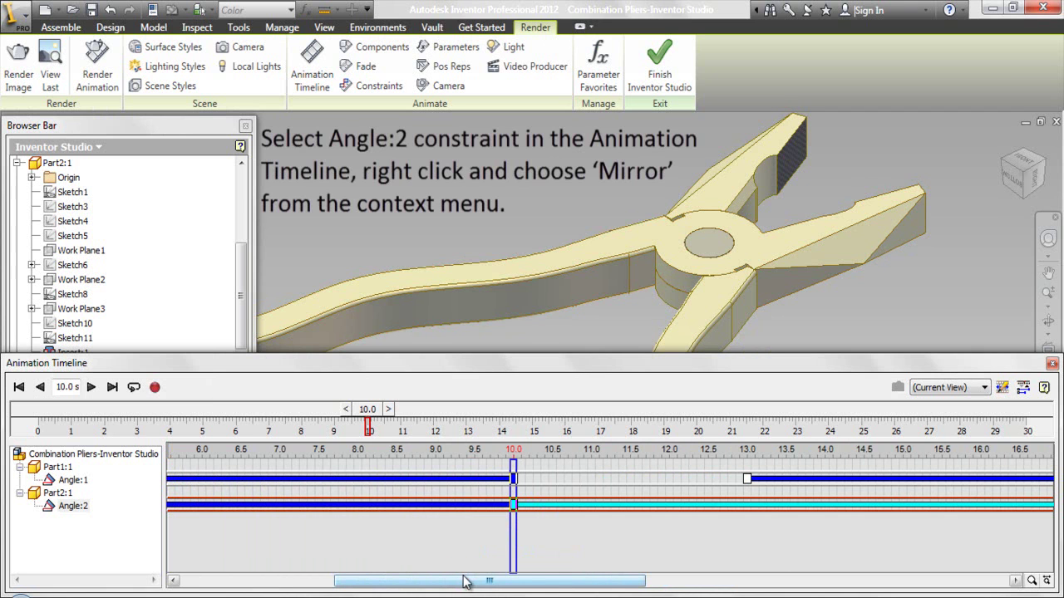
# Edit the mirrored Angle:2 action to start at 13 s and end at 23 s.
pyautogui.moveTo(487, 582); pyautogui.dragTo(547, 587)
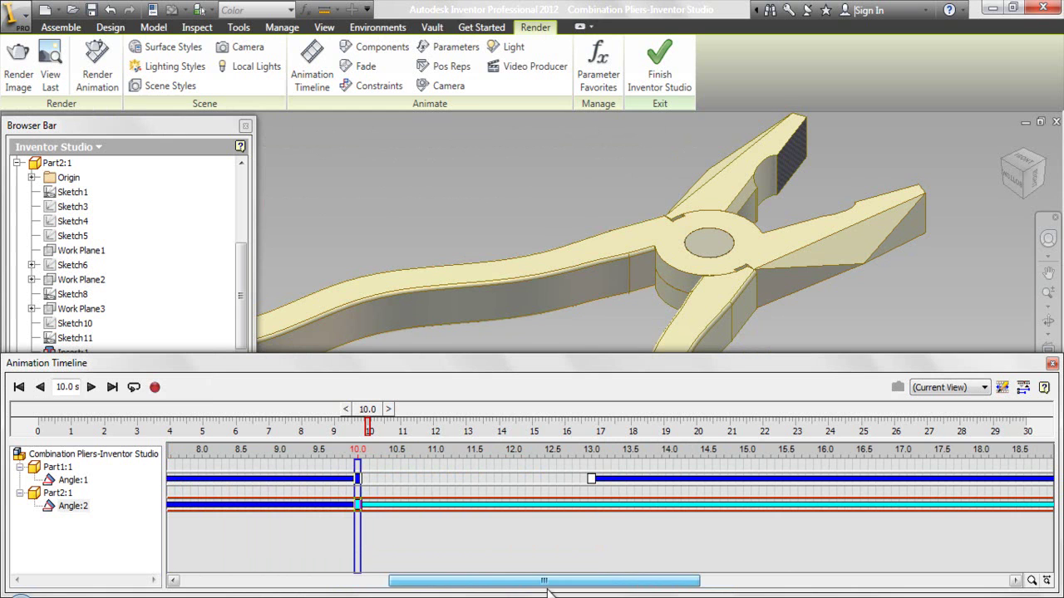
pyautogui.rightClick(501, 507)
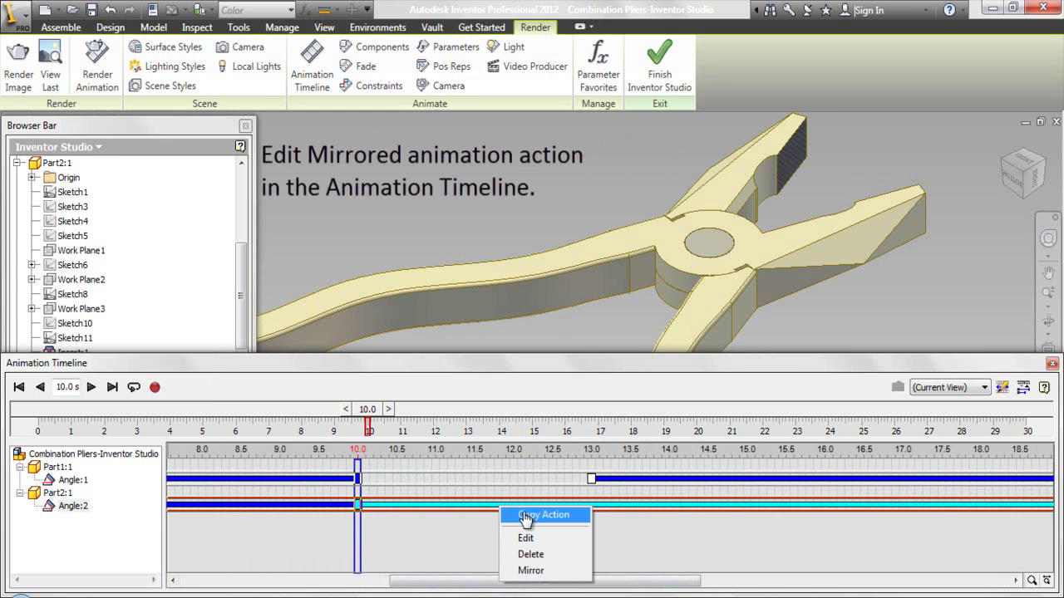
pyautogui.click(539, 540)
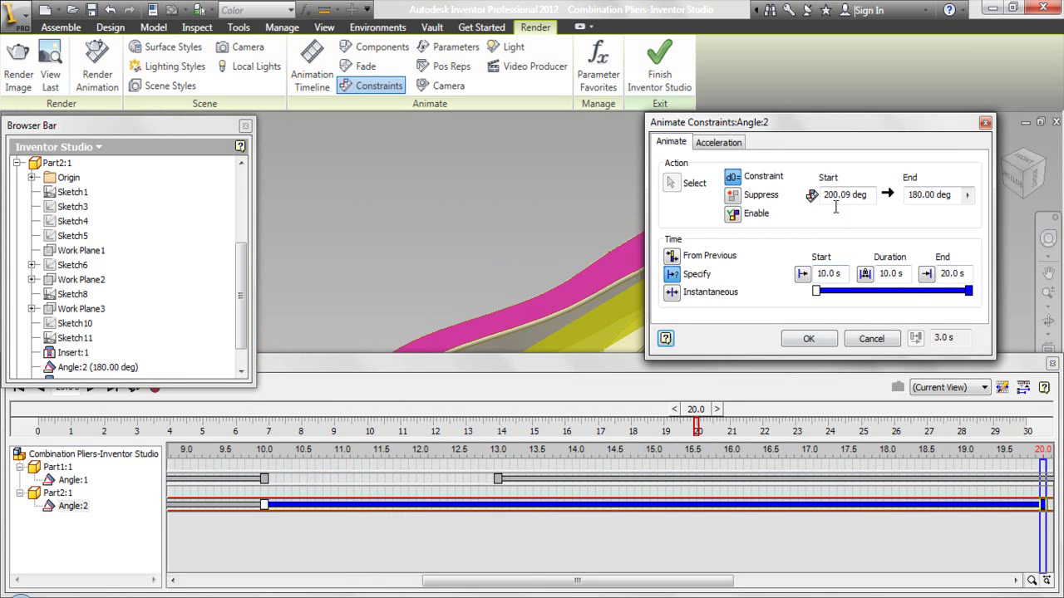
pyautogui.moveTo(833, 124); pyautogui.dragTo(879, 344)
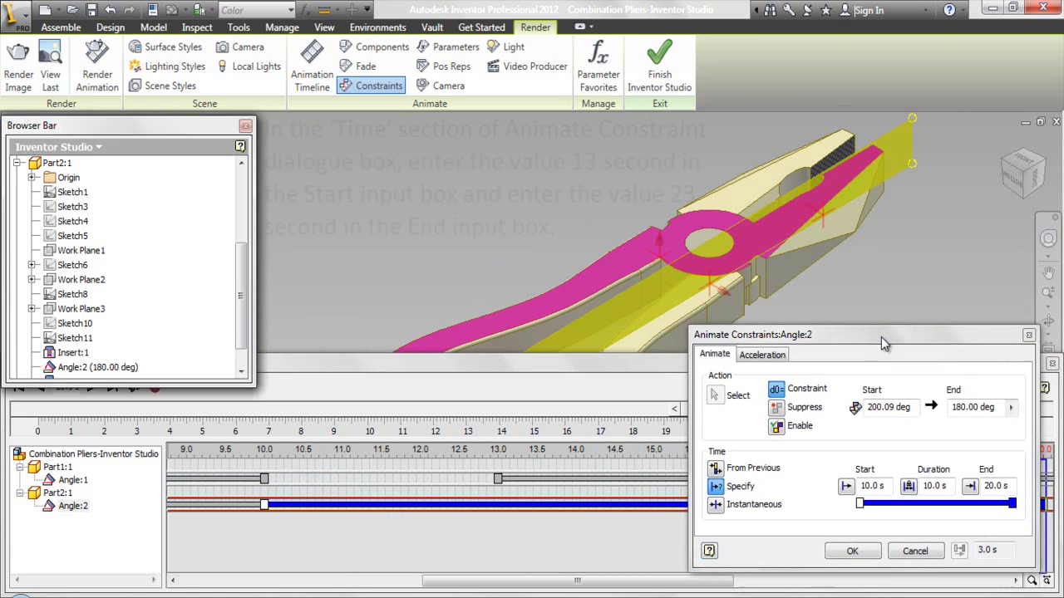
pyautogui.moveTo(860, 489); pyautogui.dragTo(870, 492)
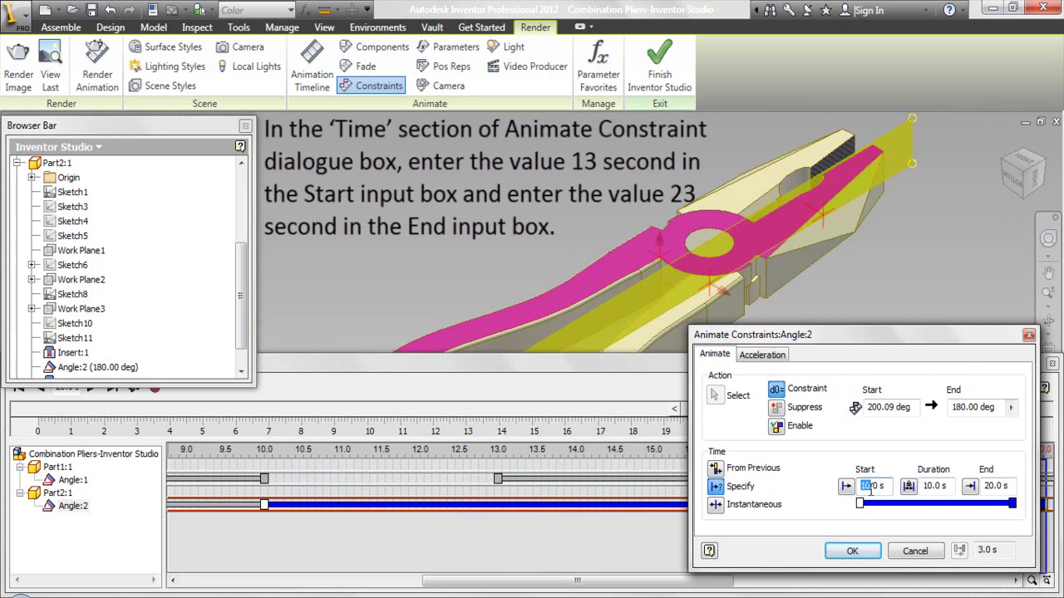
pyautogui.write('13')
pyautogui.moveTo(986, 487); pyautogui.dragTo(992, 487)
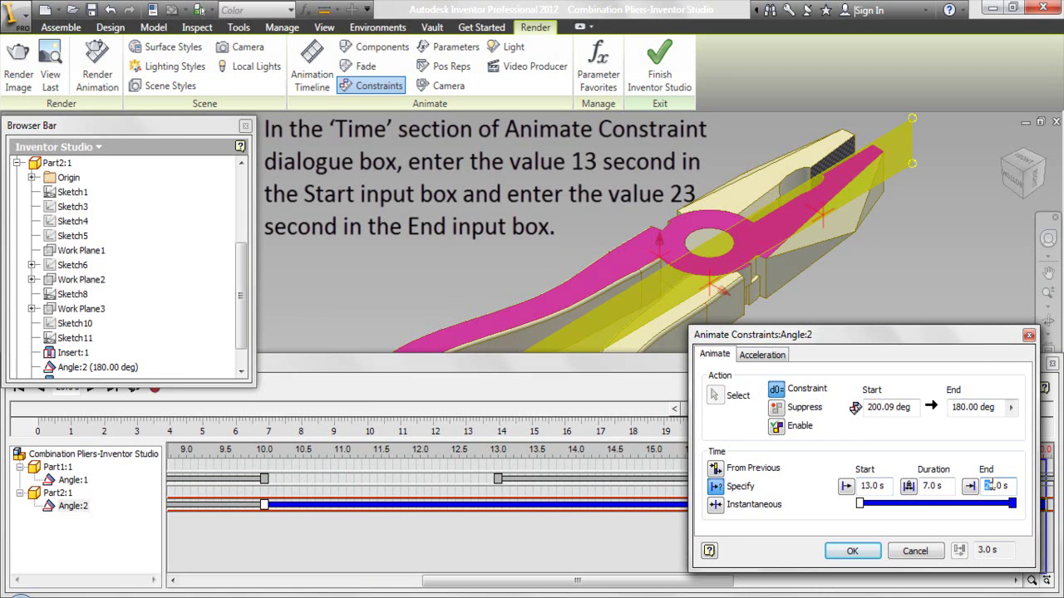
pyautogui.write('23')
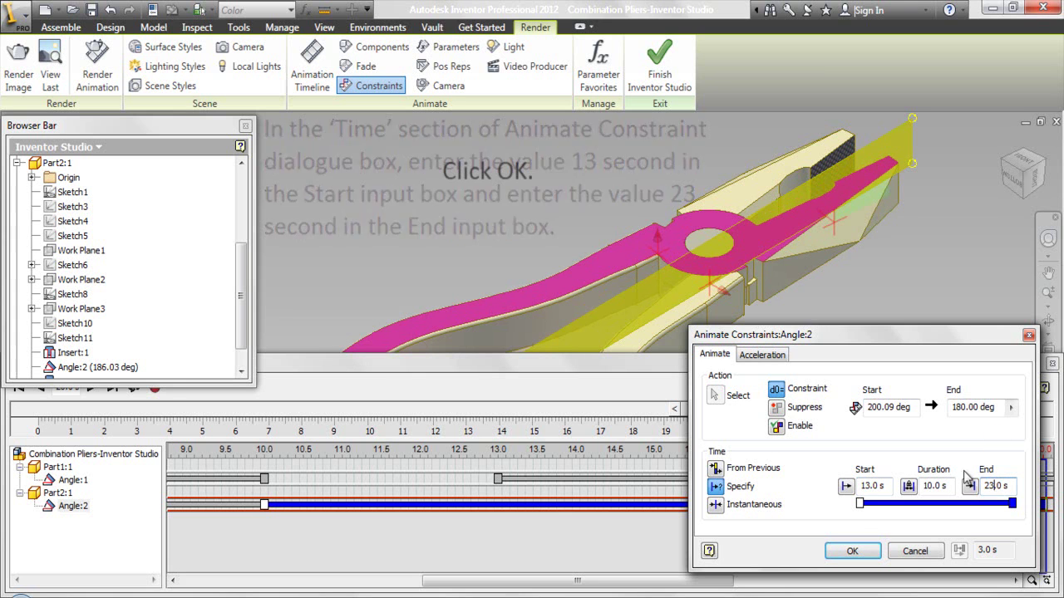
pyautogui.click(868, 553)
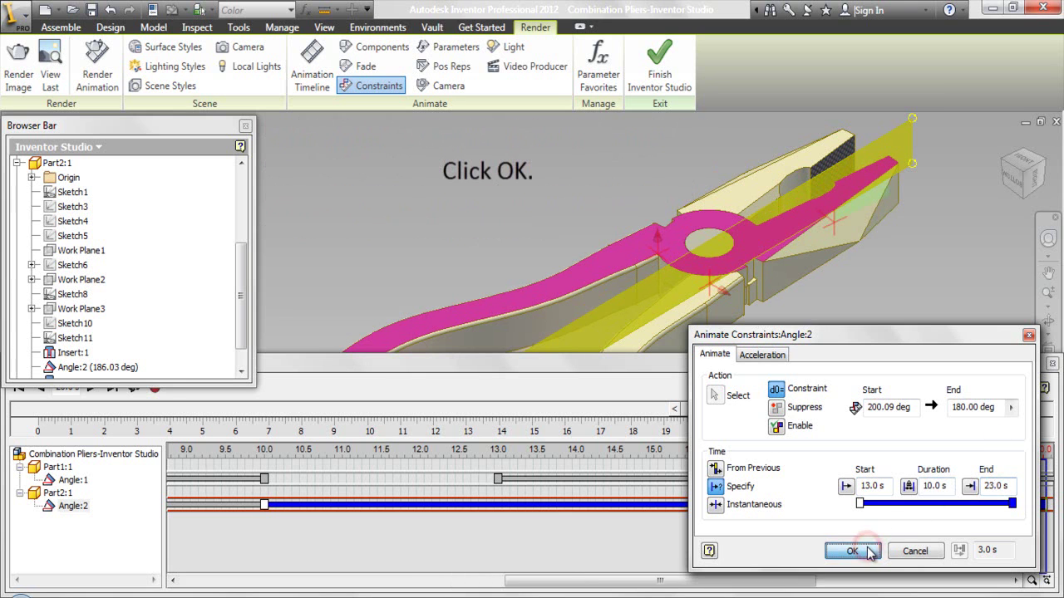
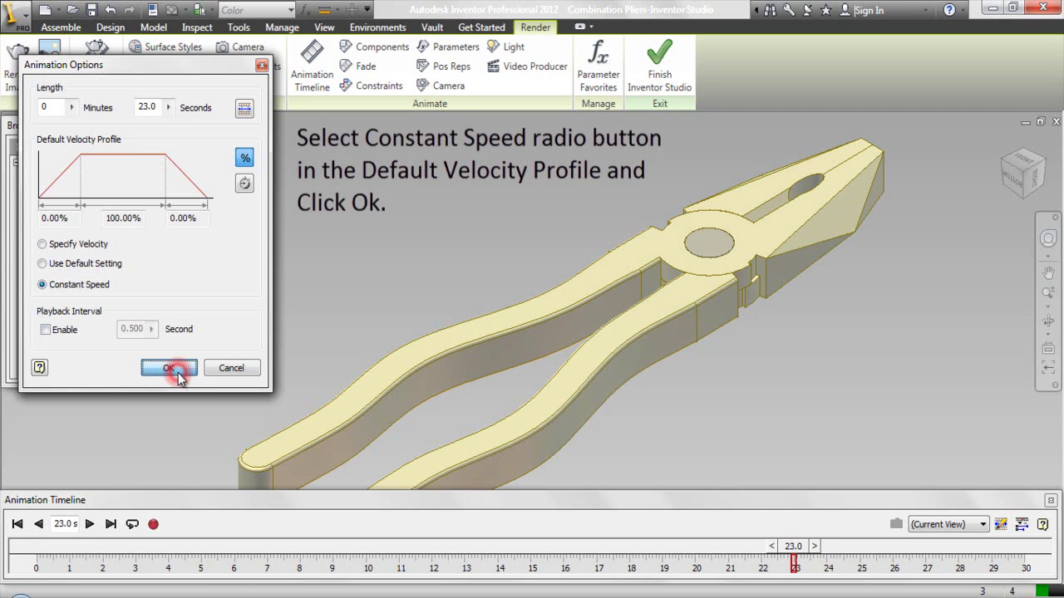
# Apply the animation options with a 23 s length and constant speed default profile, and move the timeline window clear of the pliers.
pyautogui.click(170, 368)
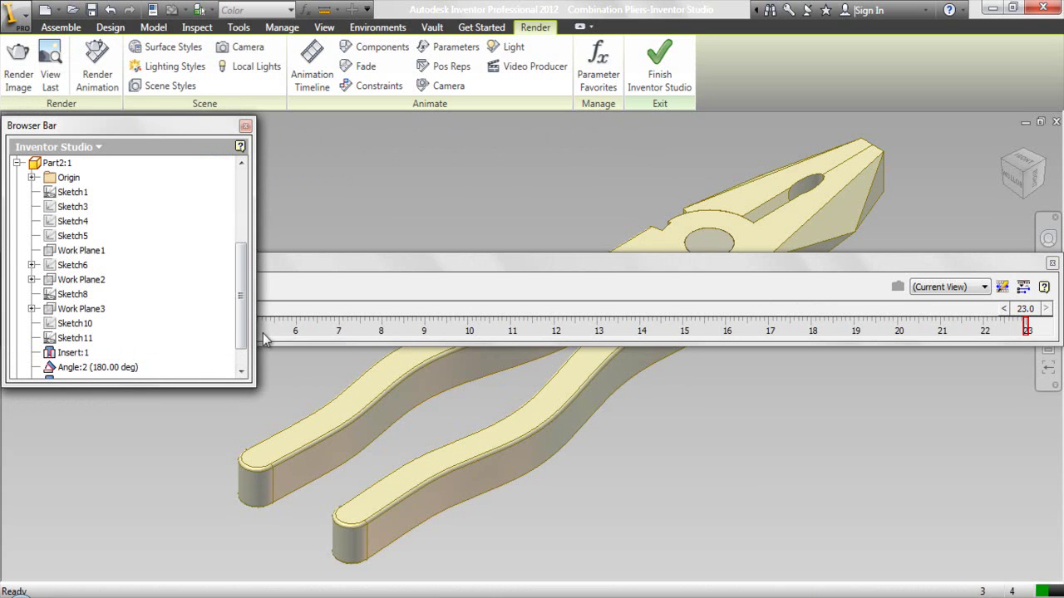
pyautogui.moveTo(325, 263); pyautogui.dragTo(320, 512)
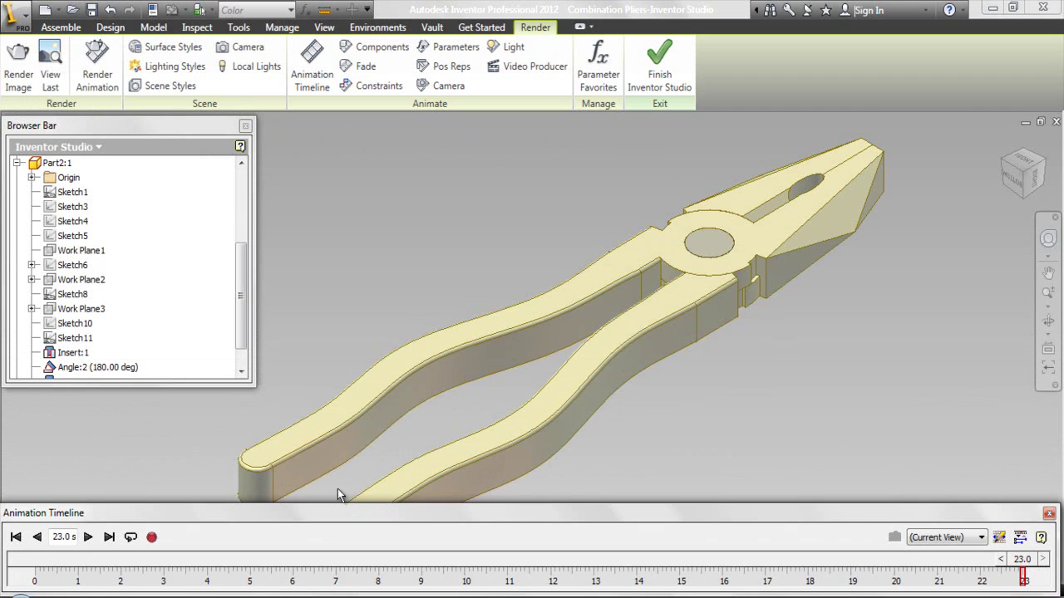
pyautogui.click(323, 349)
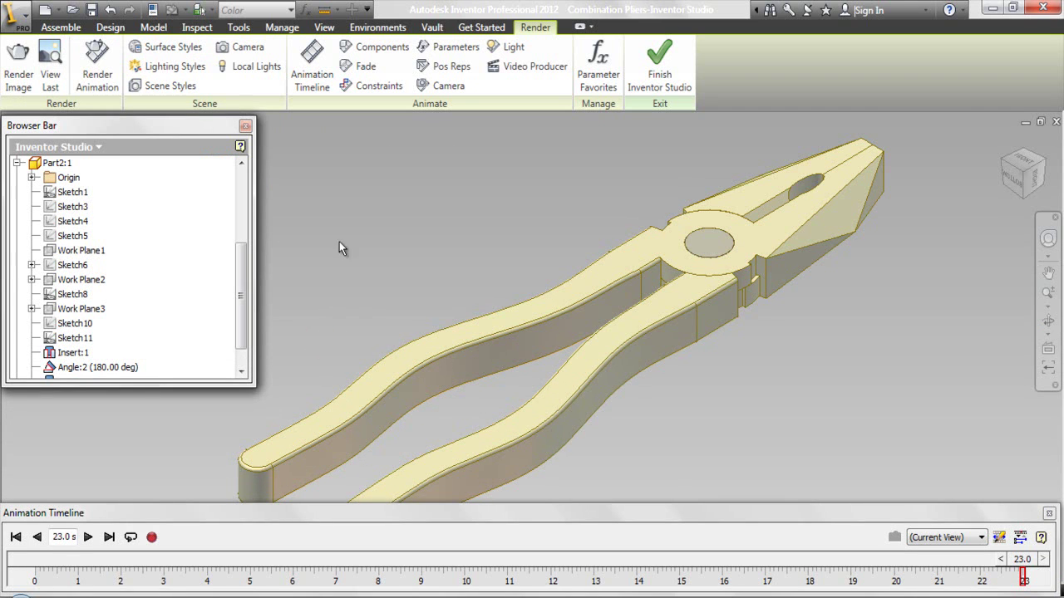
# Activate Clean Screen and frame the whole pliers in the view above the animation timeline.
pyautogui.click(324, 27)
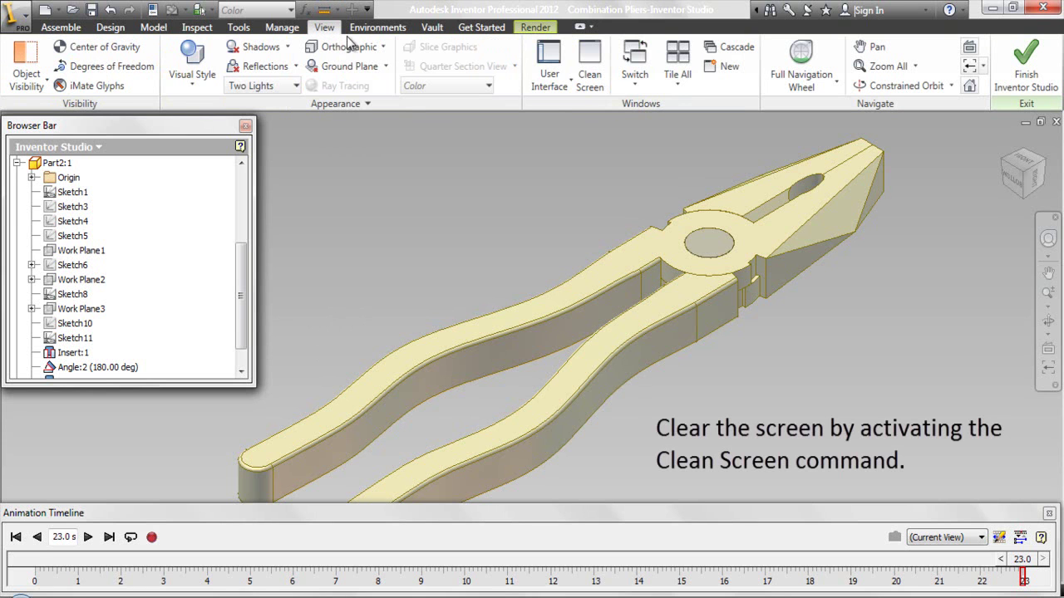
pyautogui.click(593, 79)
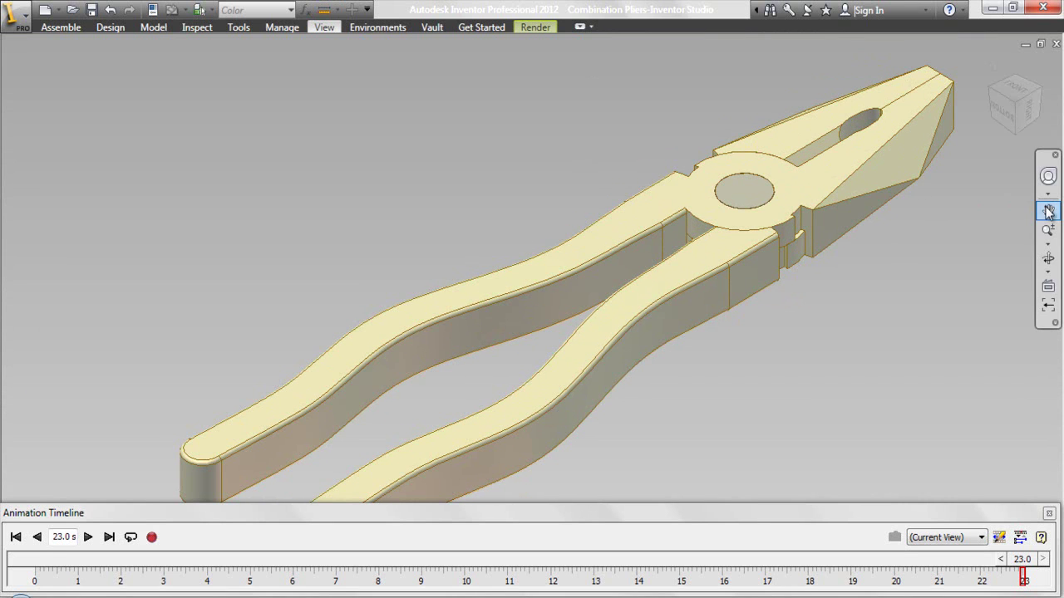
pyautogui.click(1047, 213)
pyautogui.moveTo(548, 343); pyautogui.dragTo(482, 312)
pyautogui.rightClick(482, 311)
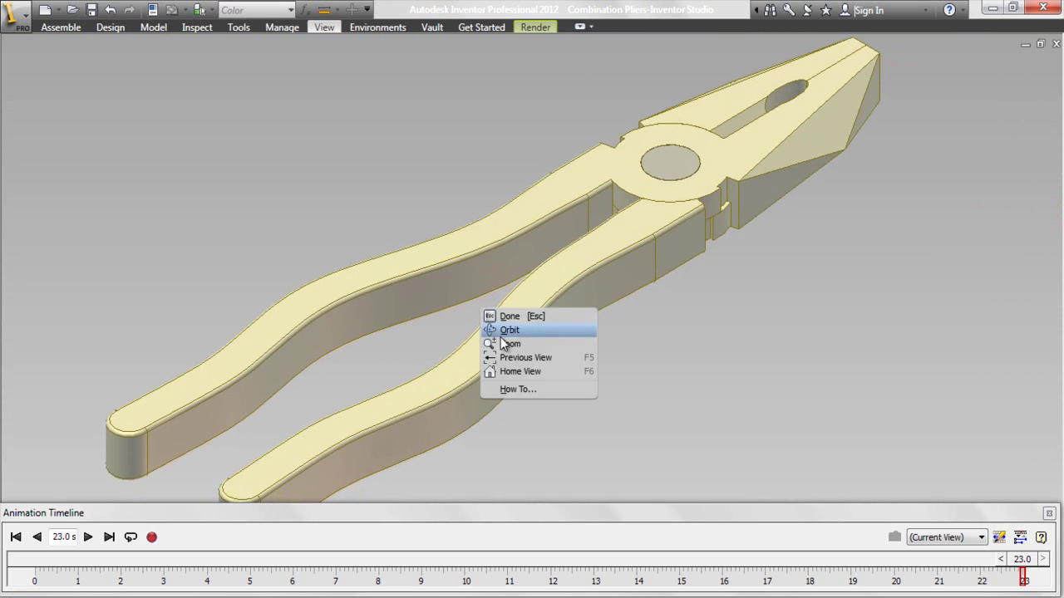
pyautogui.click(505, 344)
pyautogui.moveTo(505, 344); pyautogui.dragTo(493, 330)
pyautogui.rightClick(473, 324)
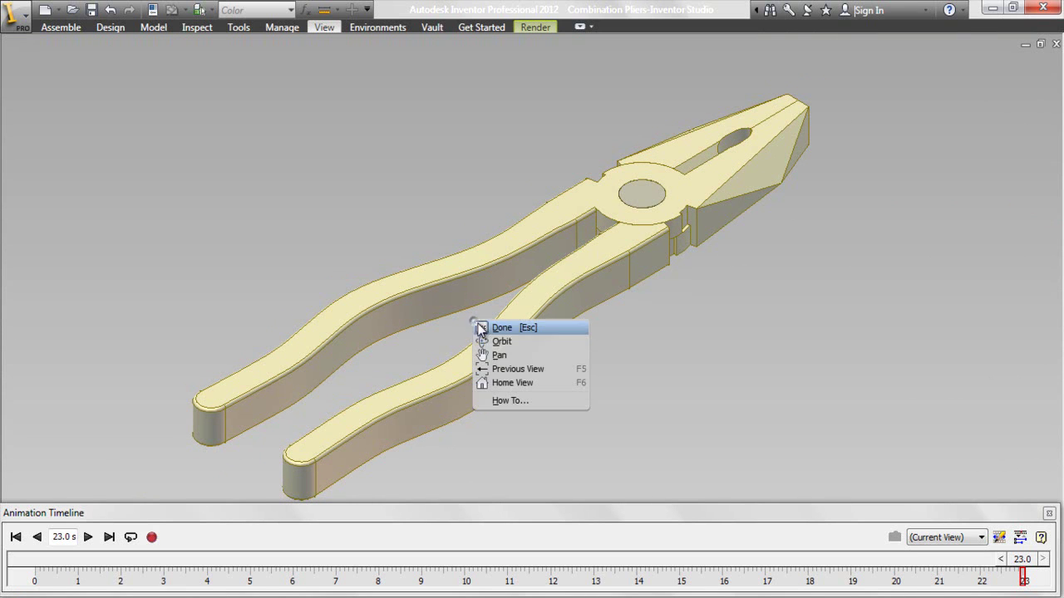
pyautogui.click(499, 356)
pyautogui.moveTo(493, 351); pyautogui.dragTo(420, 310)
pyautogui.rightClick(418, 307)
pyautogui.click(440, 310)
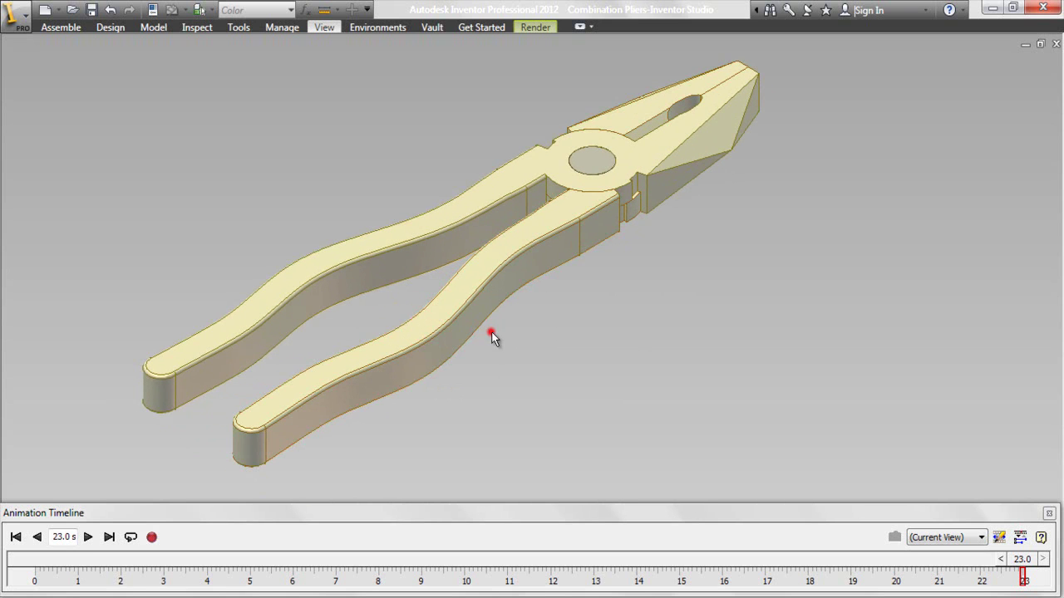
# Return the animation timeline to 0 s and play the pliers' opening and closing motion.
pyautogui.click(14, 538)
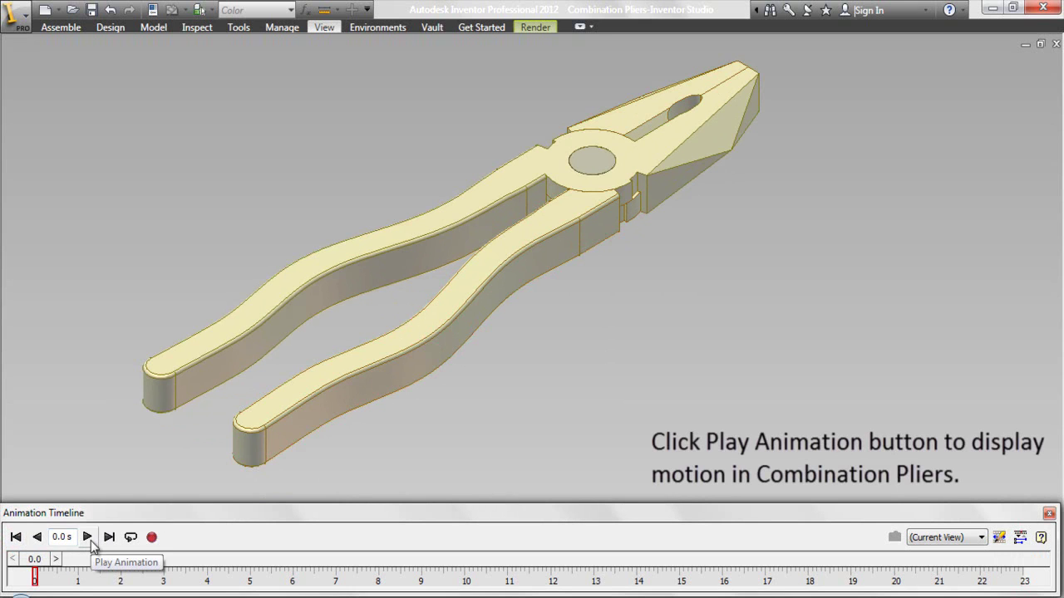
pyautogui.click(86, 537)
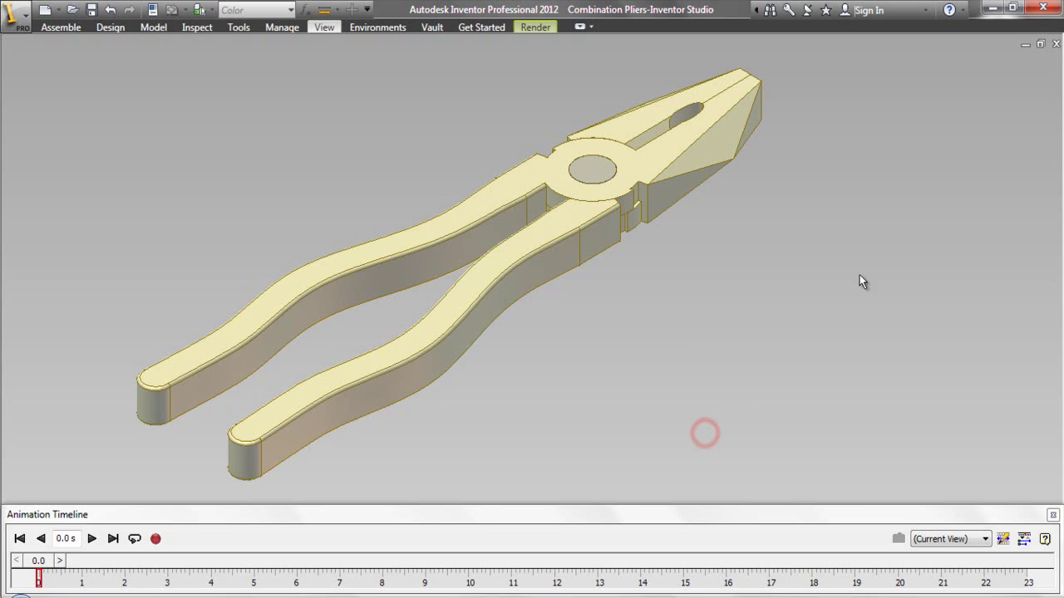
# Turn the pliers over to an isometric view of their opposite face.
pyautogui.moveTo(970, 152)
pyautogui.moveTo(1015, 93); pyautogui.dragTo(986, 375)
pyautogui.click(987, 90)
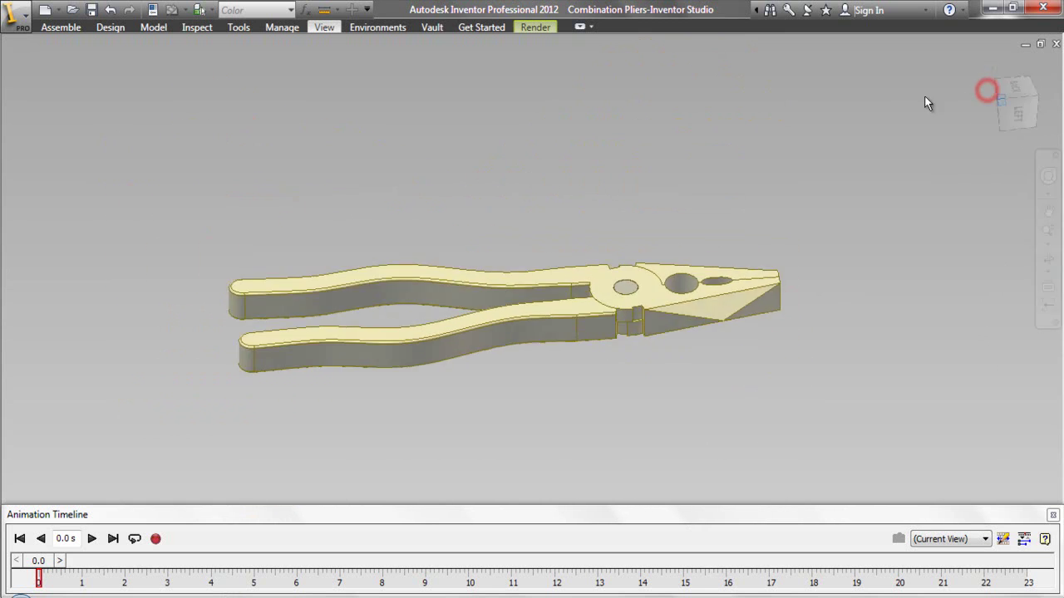
# Enlarge and centre the turned-over pliers above the timeline, and play the animation from this side.
pyautogui.rightClick(642, 329)
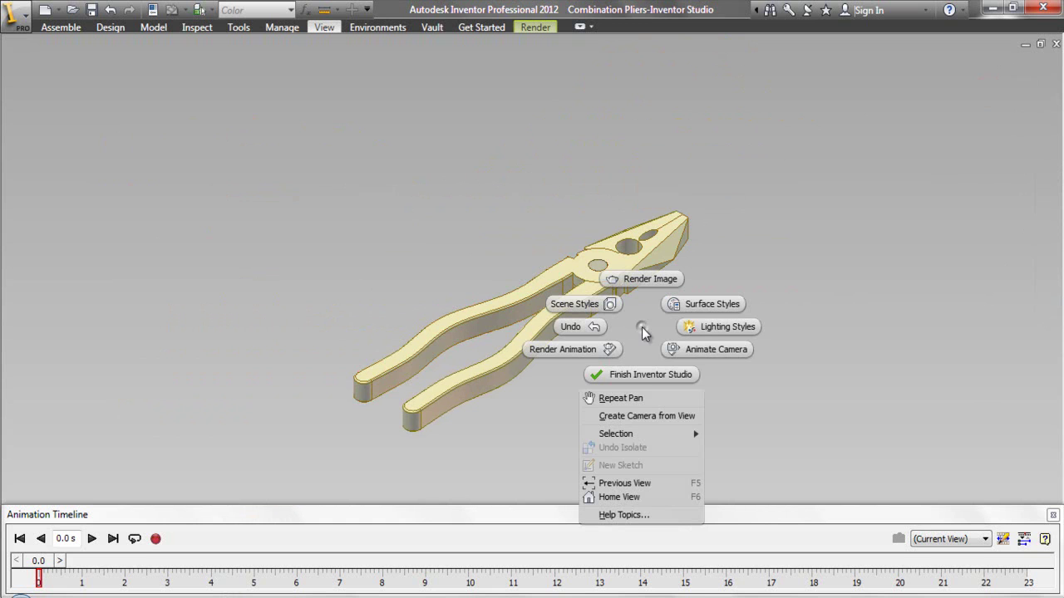
pyautogui.click(636, 399)
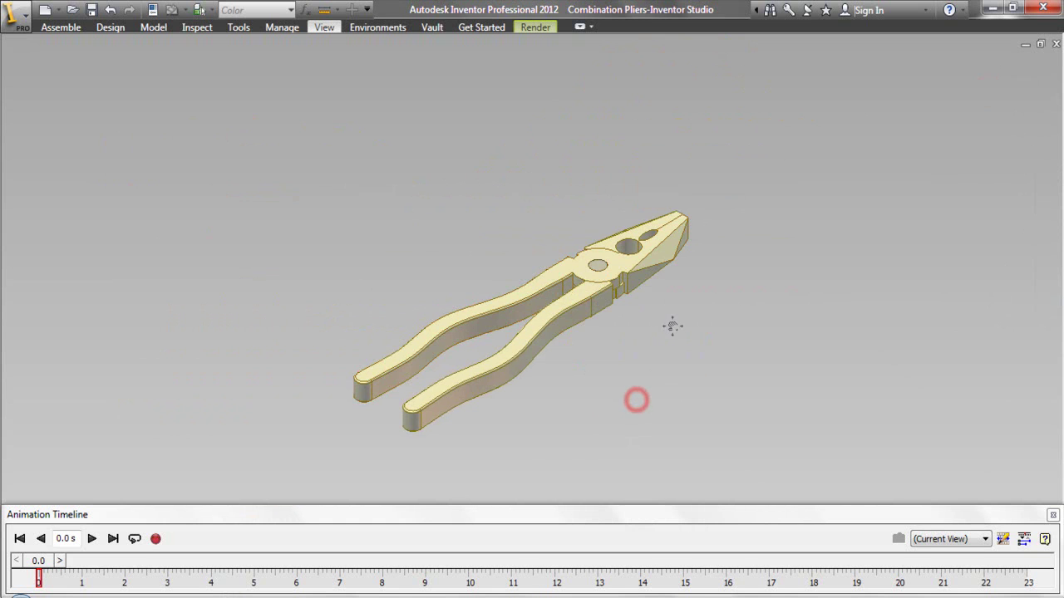
pyautogui.rightClick(675, 320)
pyautogui.click(682, 344)
pyautogui.moveTo(657, 330); pyautogui.dragTo(662, 372)
pyautogui.rightClick(649, 351)
pyautogui.click(658, 380)
pyautogui.moveTo(505, 412); pyautogui.dragTo(480, 378)
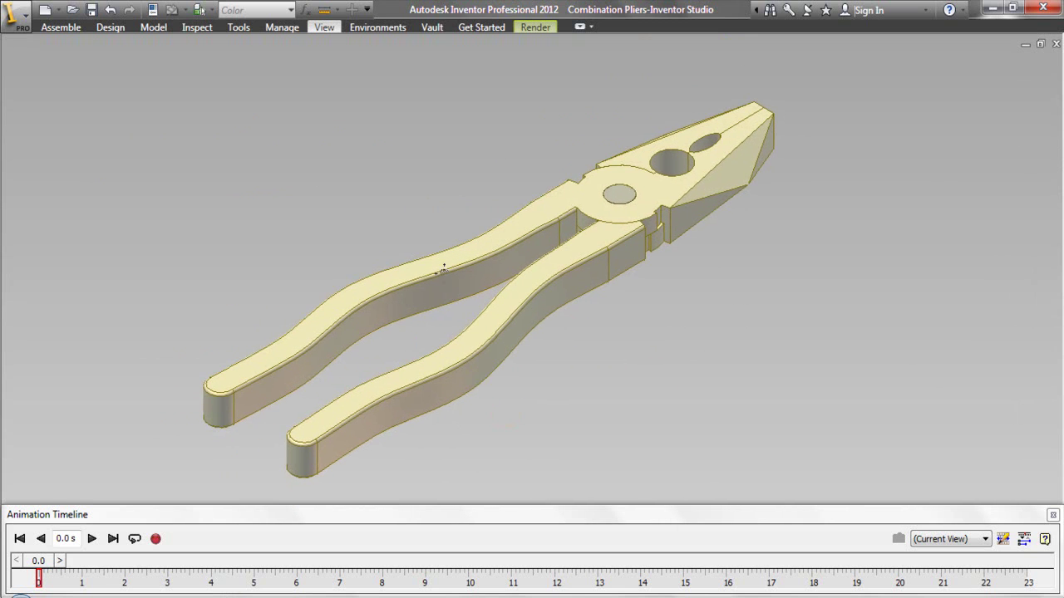
pyautogui.moveTo(438, 258); pyautogui.dragTo(433, 241)
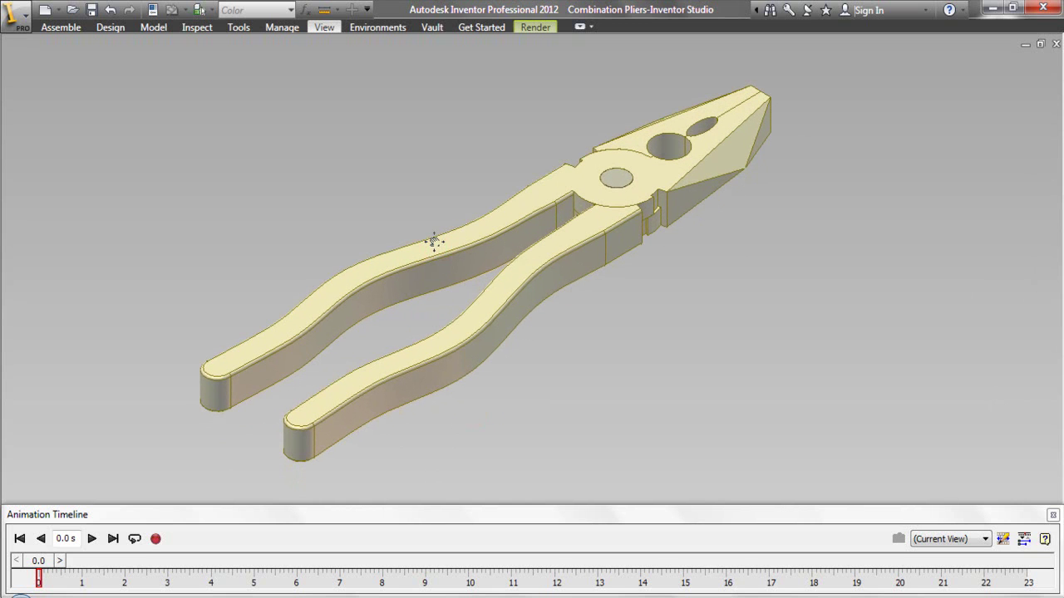
pyautogui.rightClick(398, 176)
pyautogui.click(419, 209)
pyautogui.moveTo(417, 217); pyautogui.dragTo(418, 219)
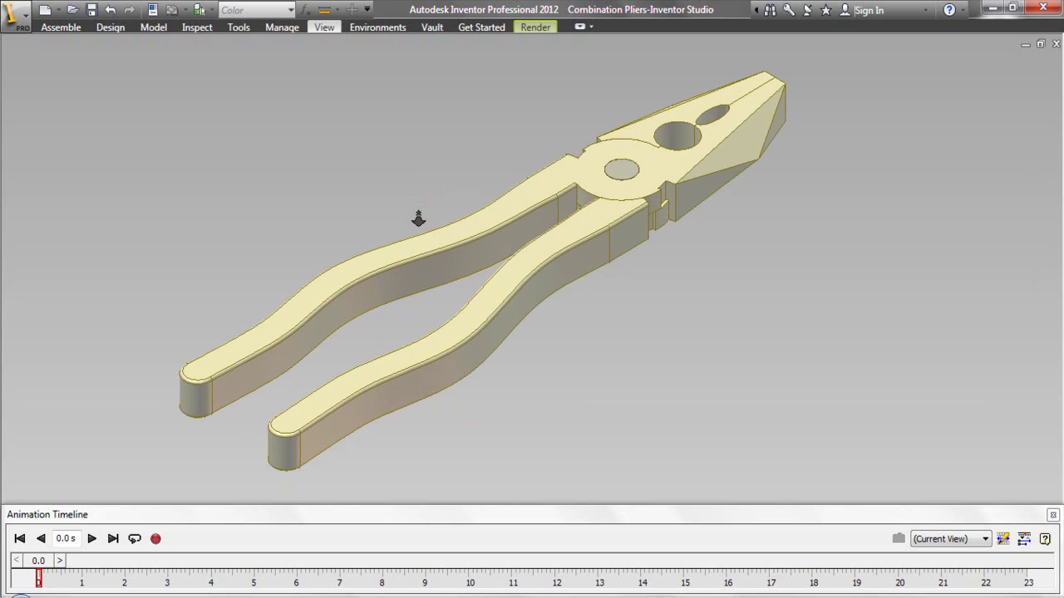
pyautogui.rightClick(368, 180)
pyautogui.click(390, 181)
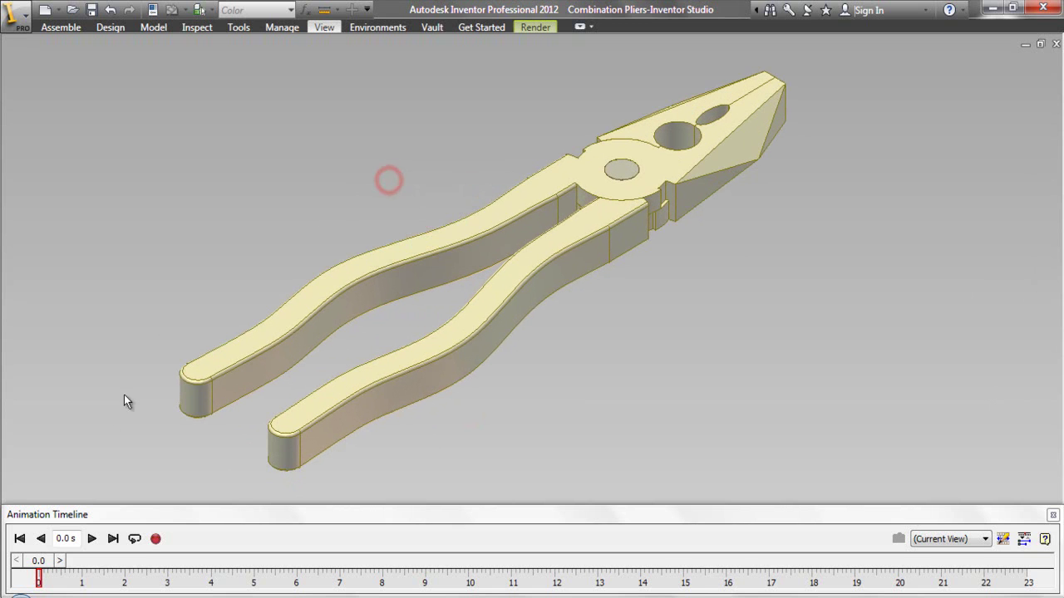
pyautogui.click(89, 538)
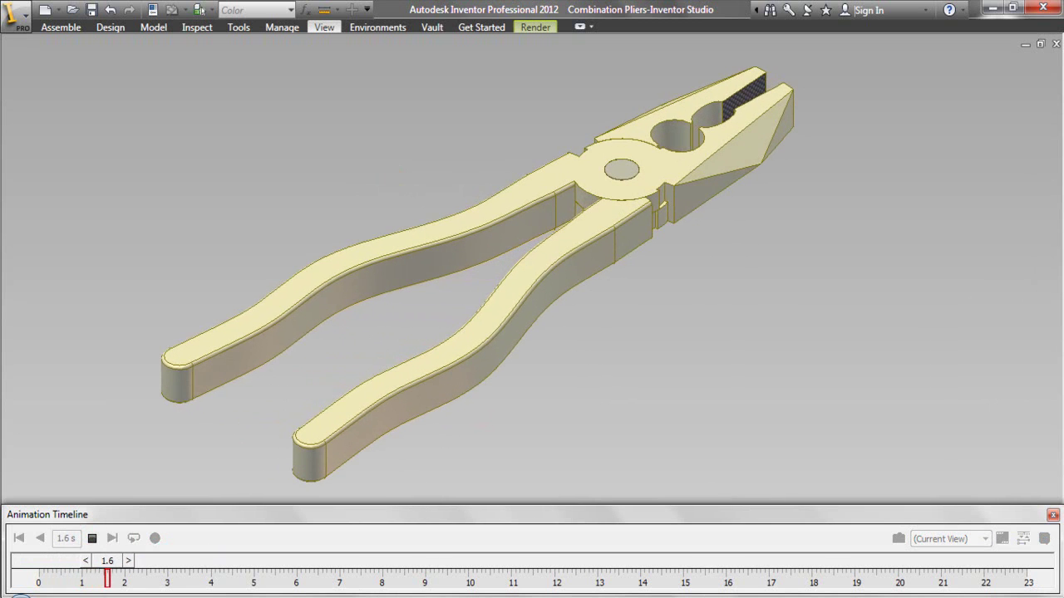